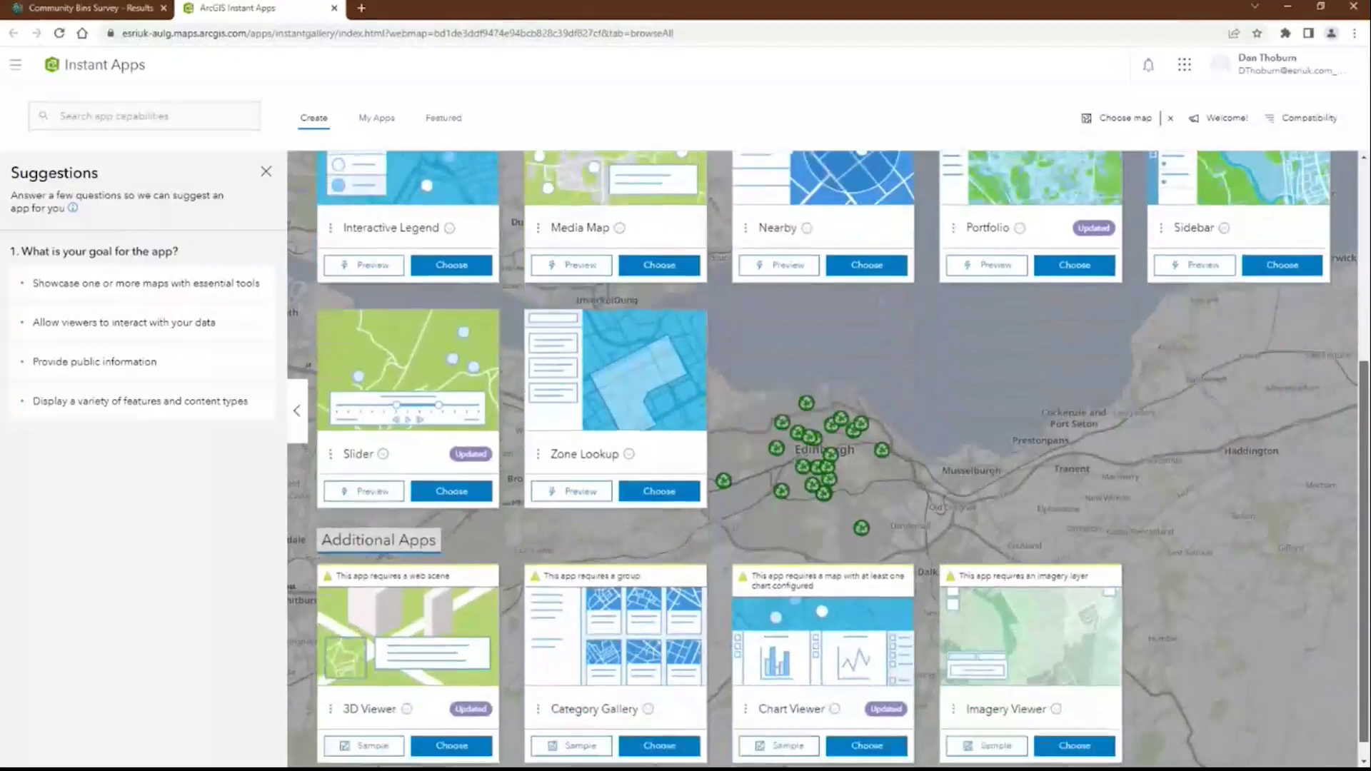
# - Look through the featured Sidebar article in Instant Apps
pyautogui.click(446, 121)
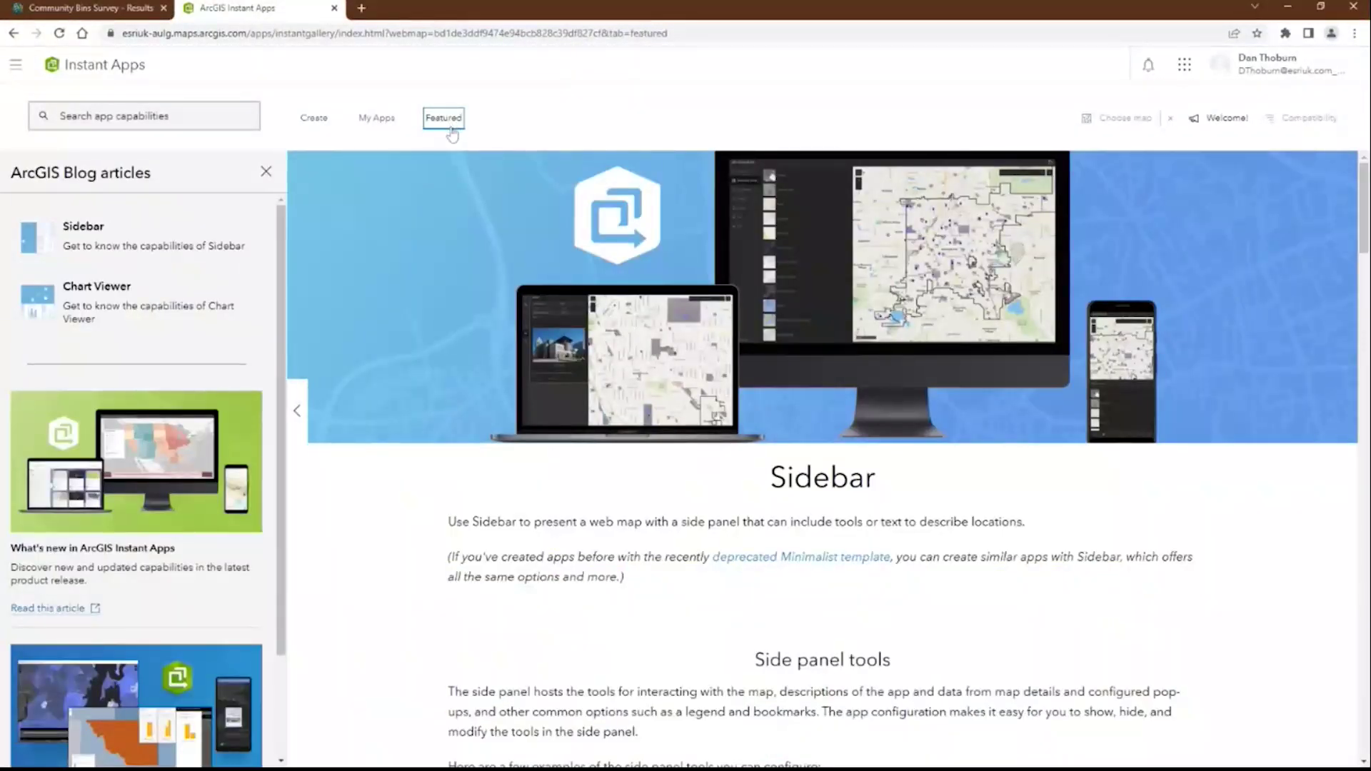
pyautogui.moveTo(1364, 229); pyautogui.dragTo(1366, 306)
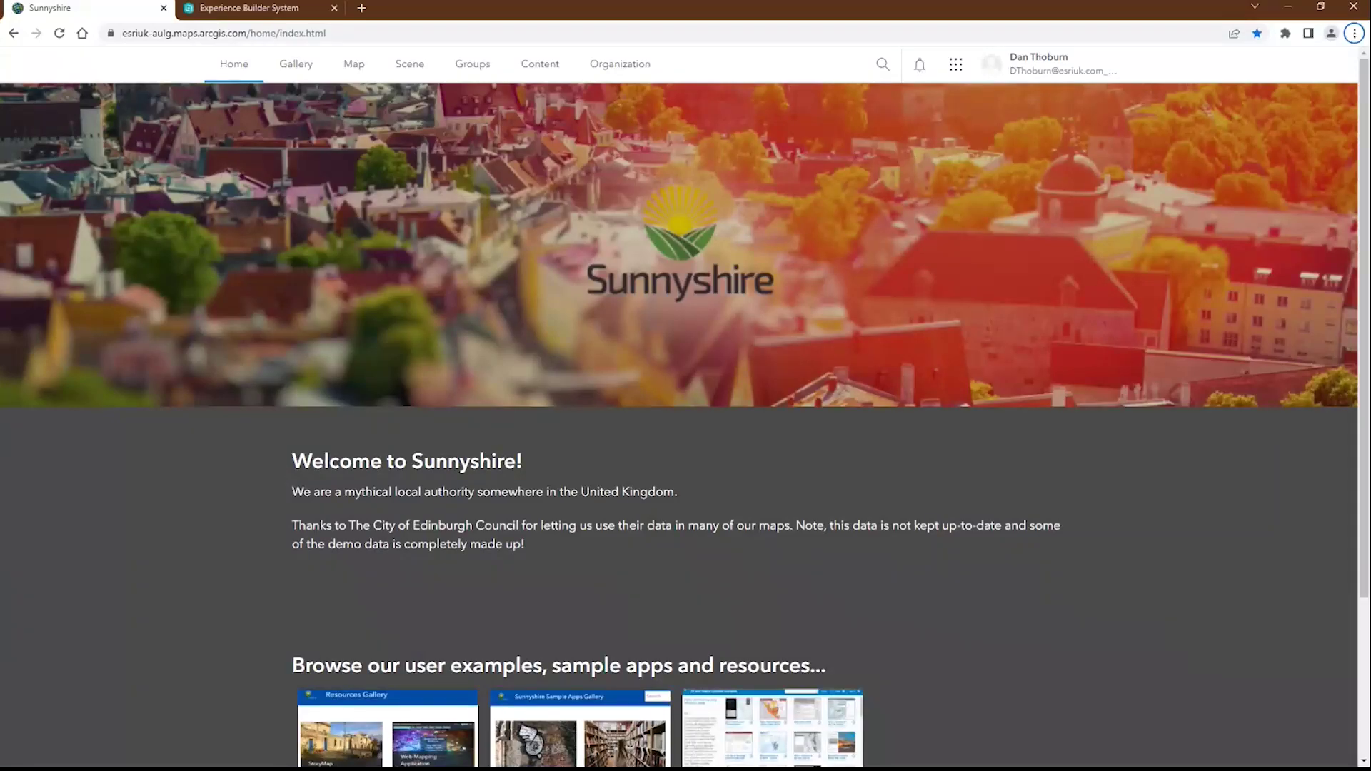
# - Switch to Experience Builder, check the recent templates and return to the list of experiences
pyautogui.click(959, 75)
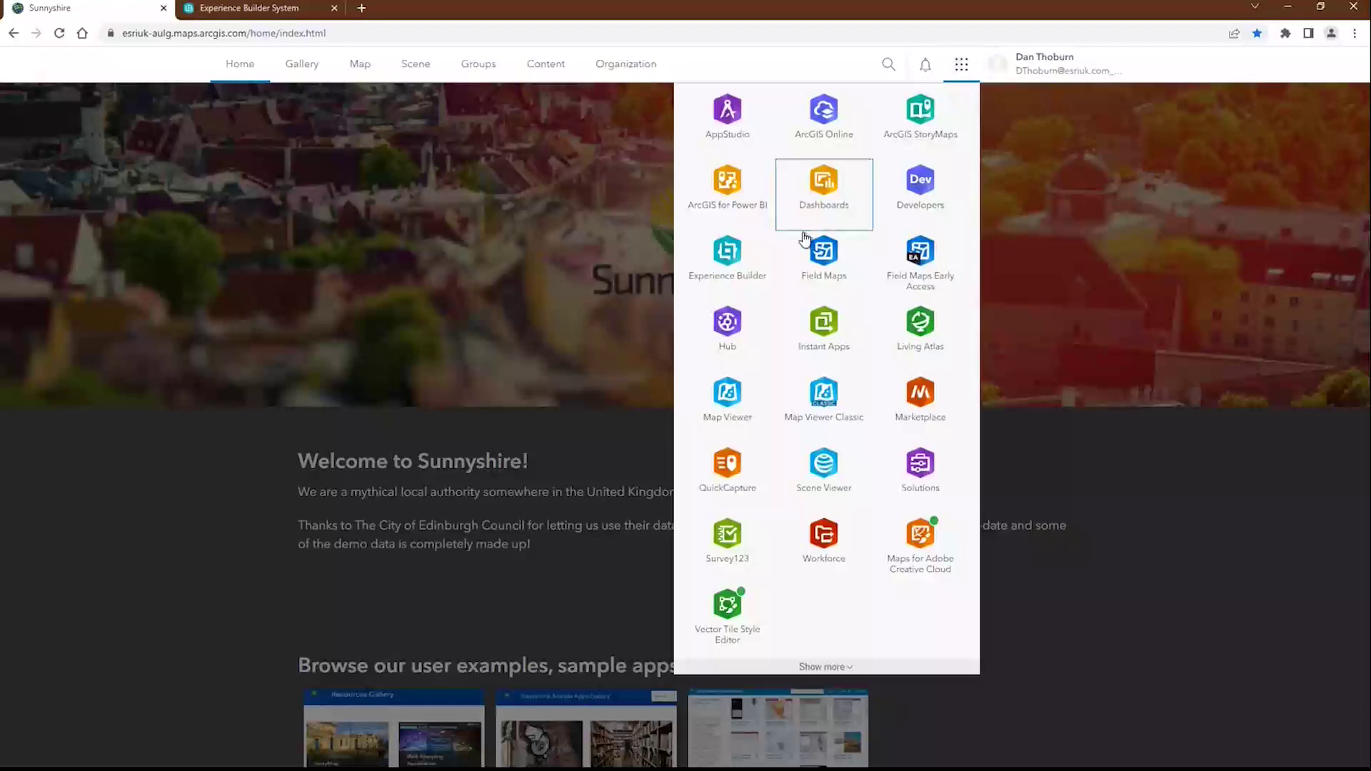
pyautogui.click(738, 268)
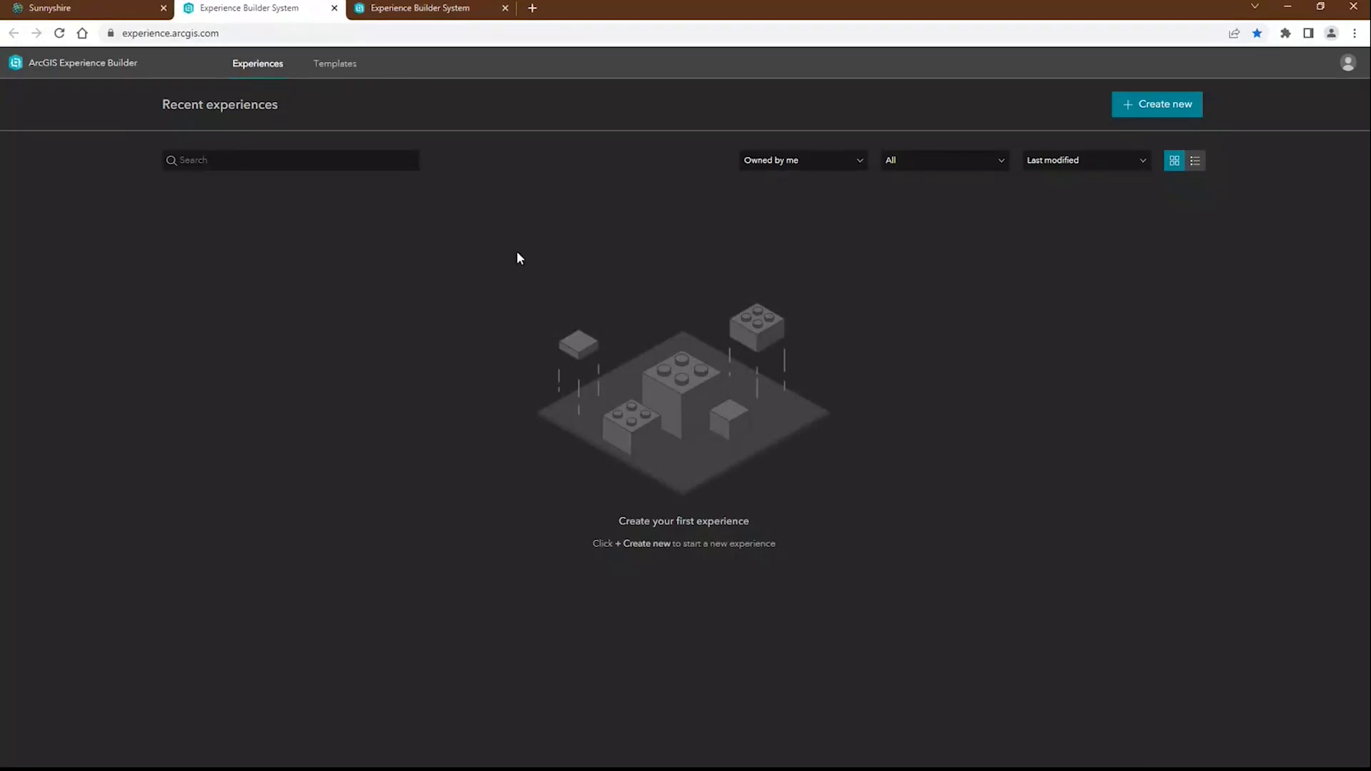
pyautogui.click(335, 66)
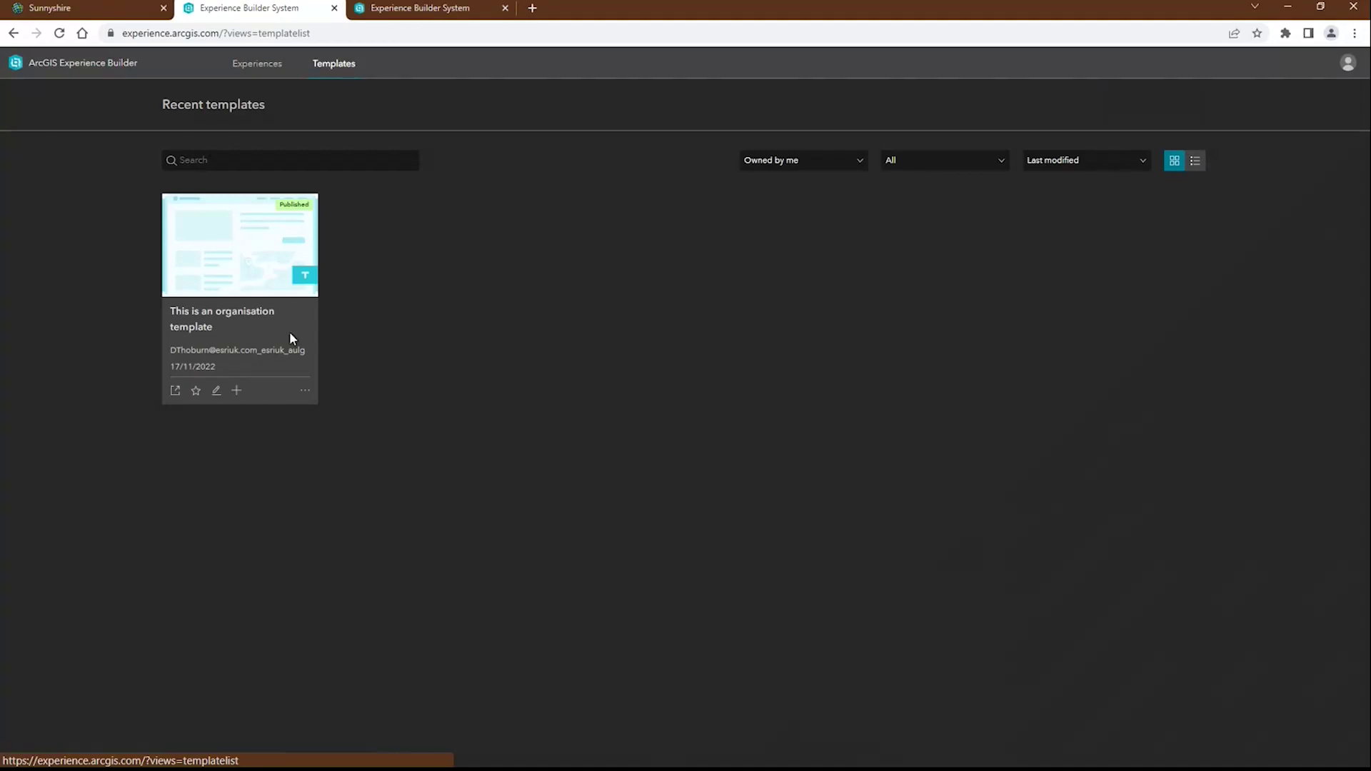
pyautogui.click(277, 71)
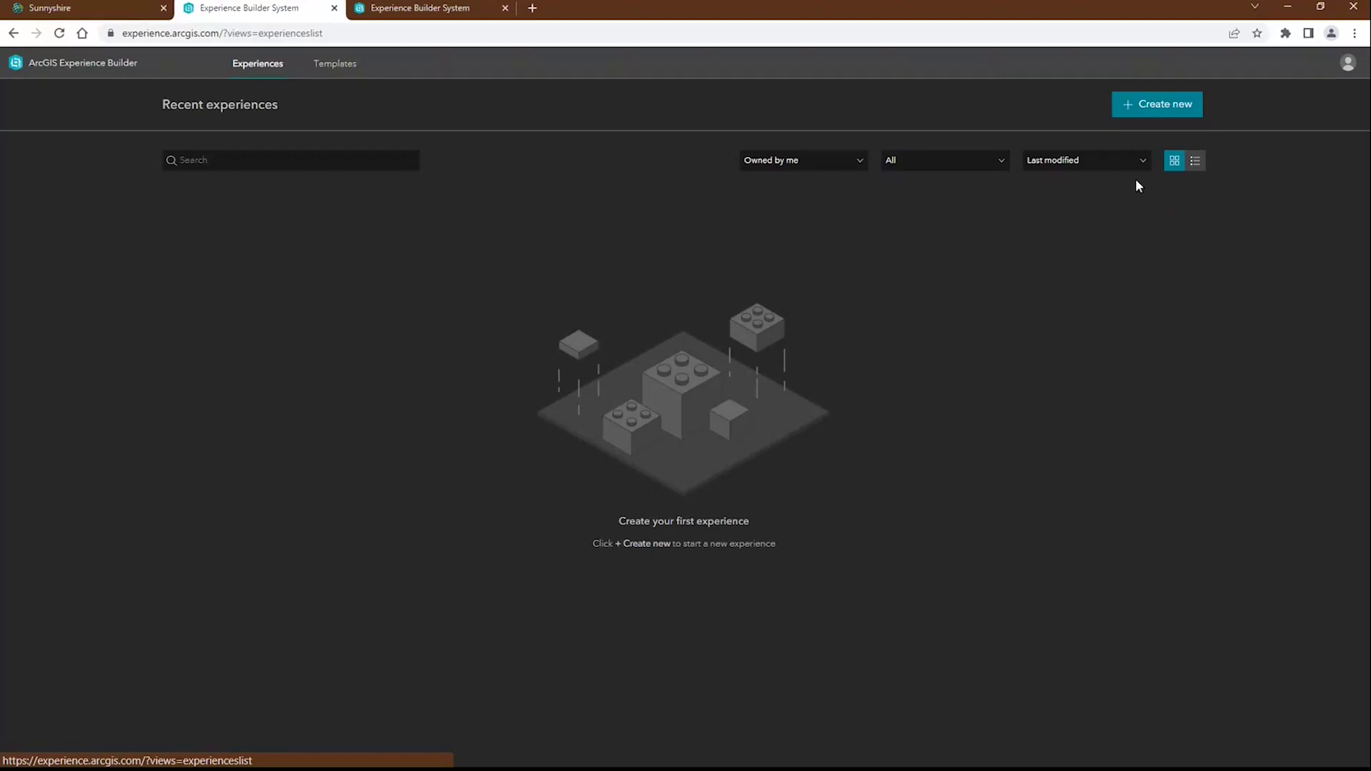
# - Create a new experience from the default Blank fullscreen template
pyautogui.click(1158, 109)
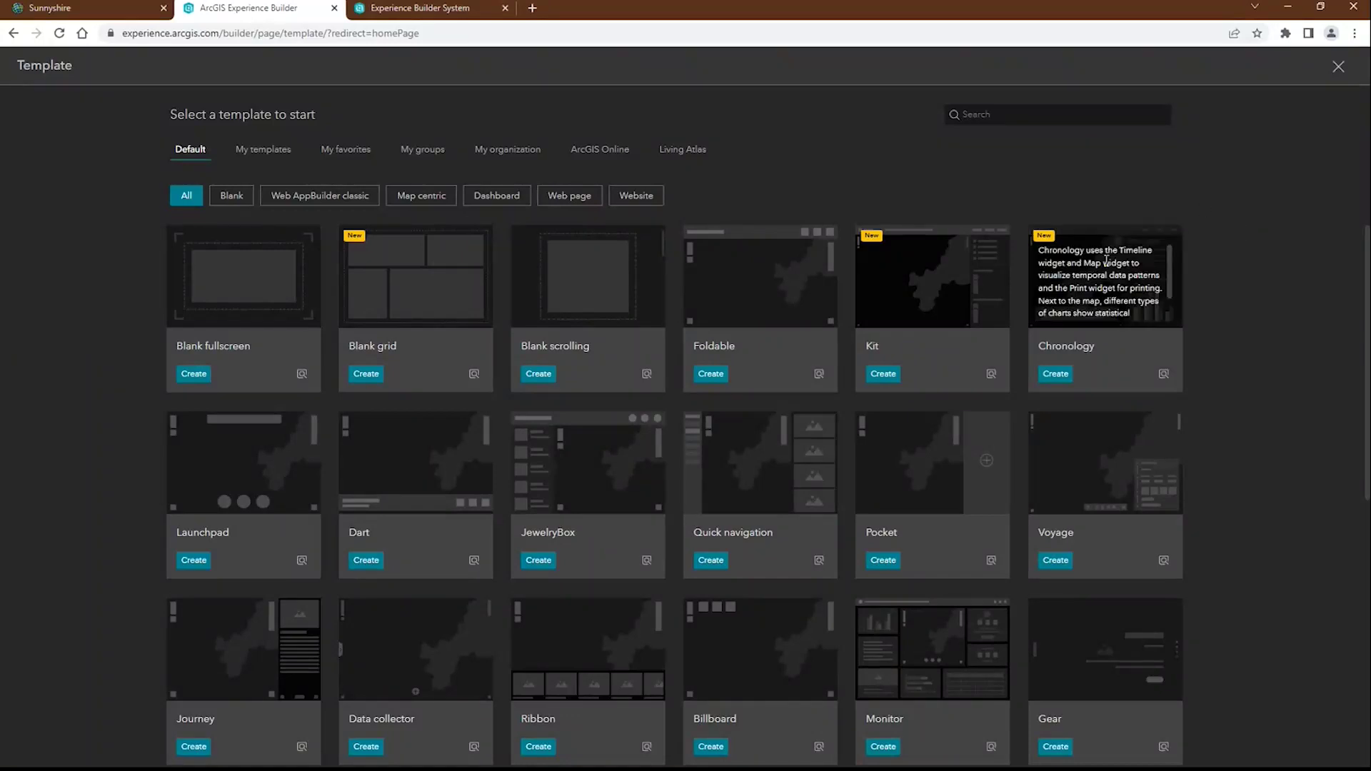
pyautogui.moveTo(932, 255)
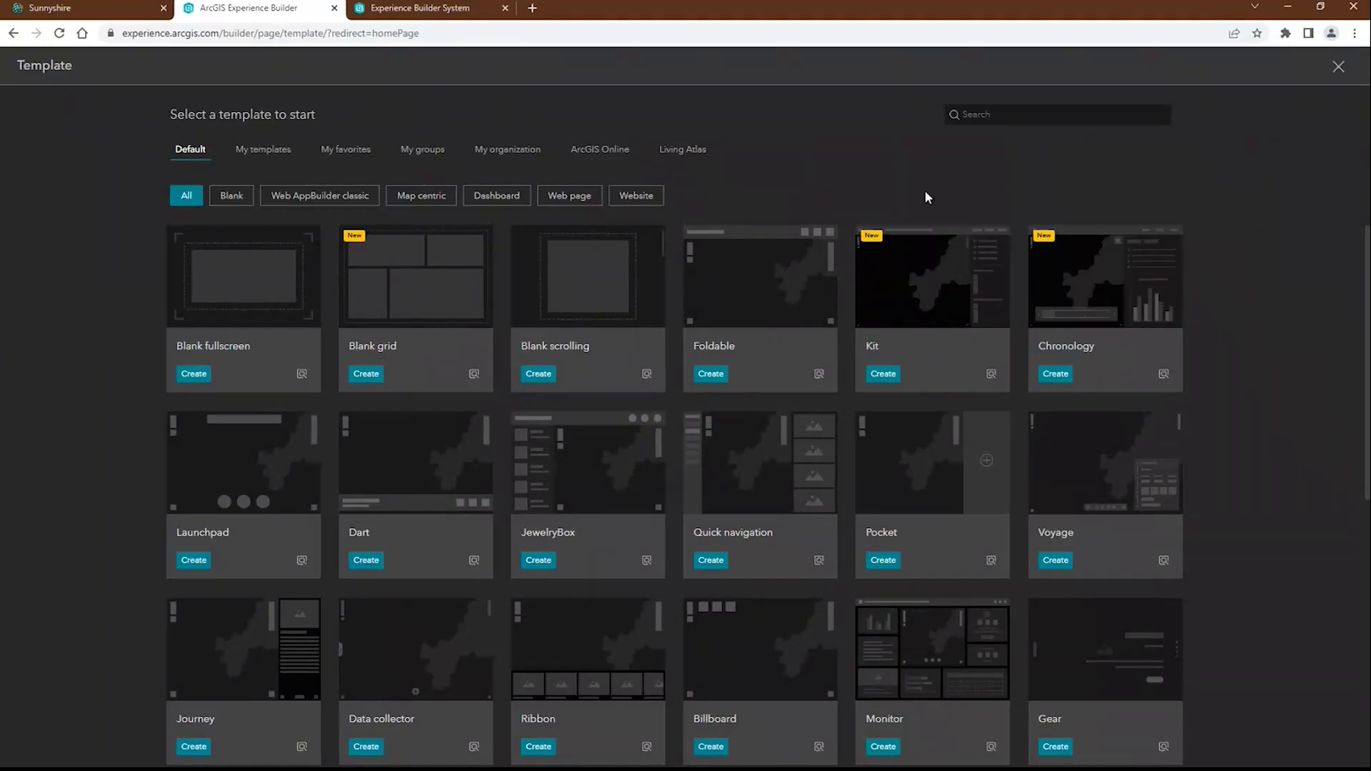
pyautogui.click(190, 381)
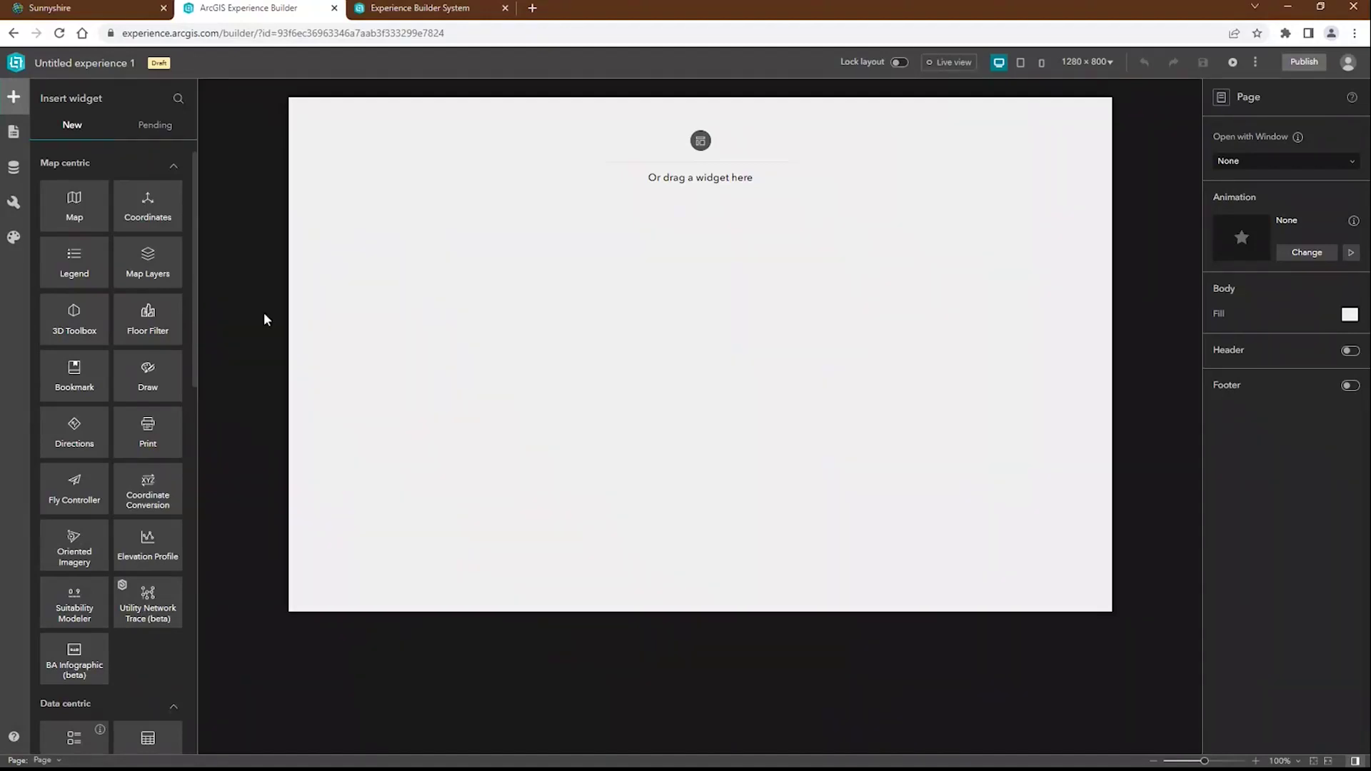
# - Customize the Default theme by replacing its primary colour with the copied dark blue hex code
pyautogui.click(14, 245)
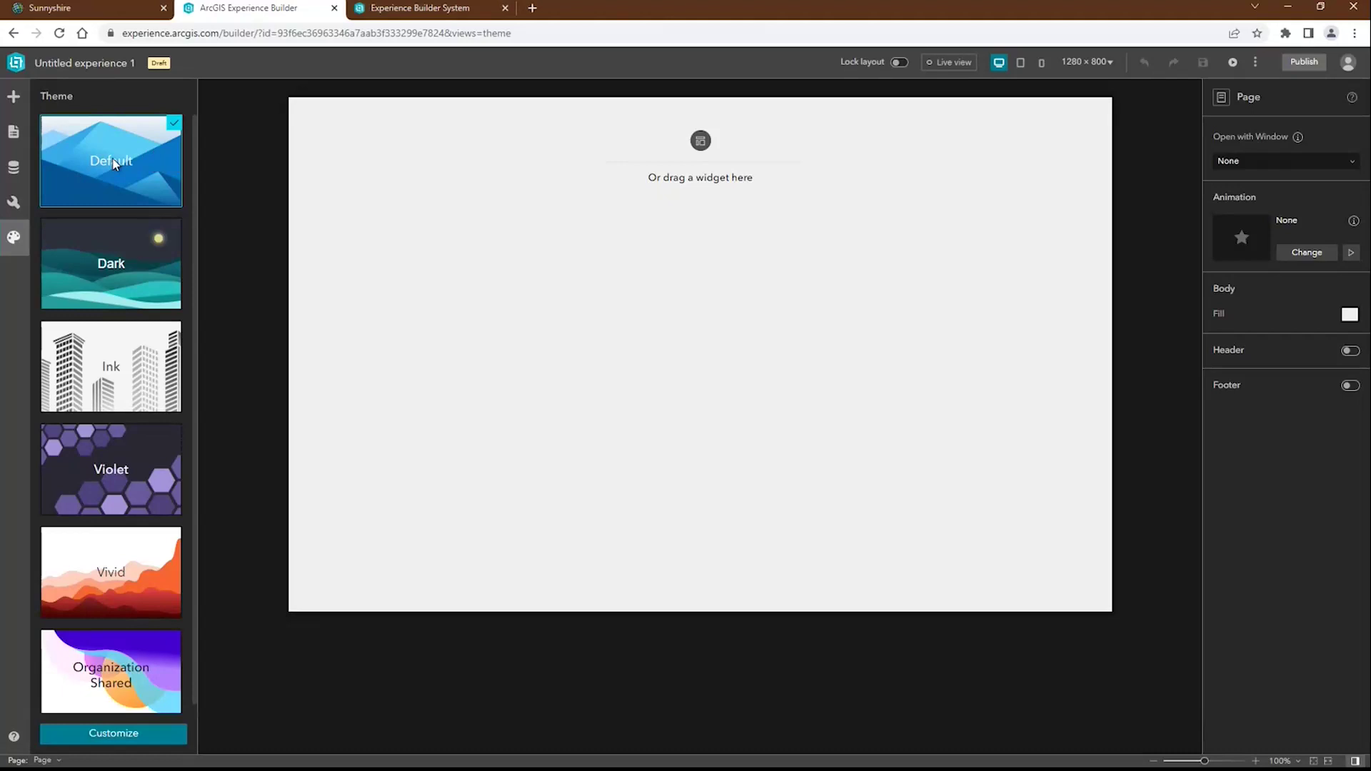
pyautogui.click(143, 735)
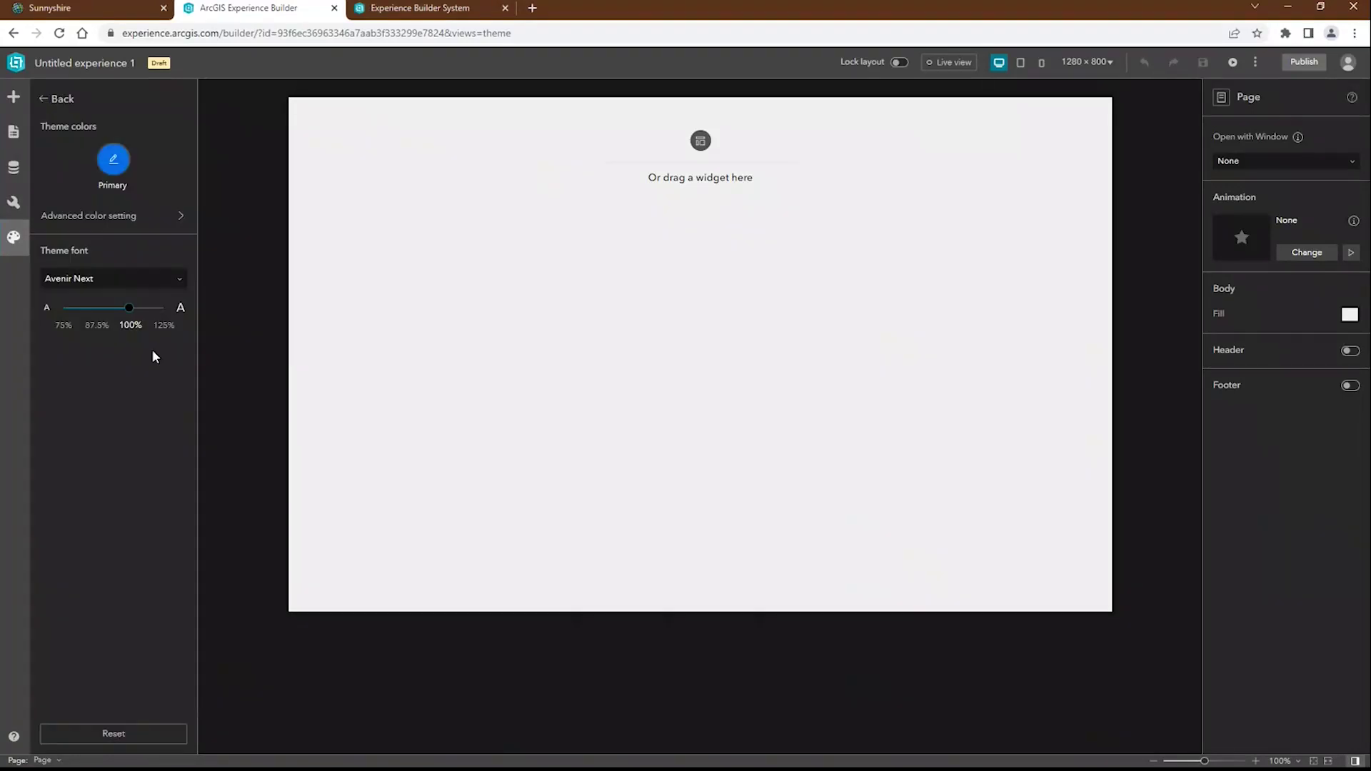
pyautogui.click(113, 158)
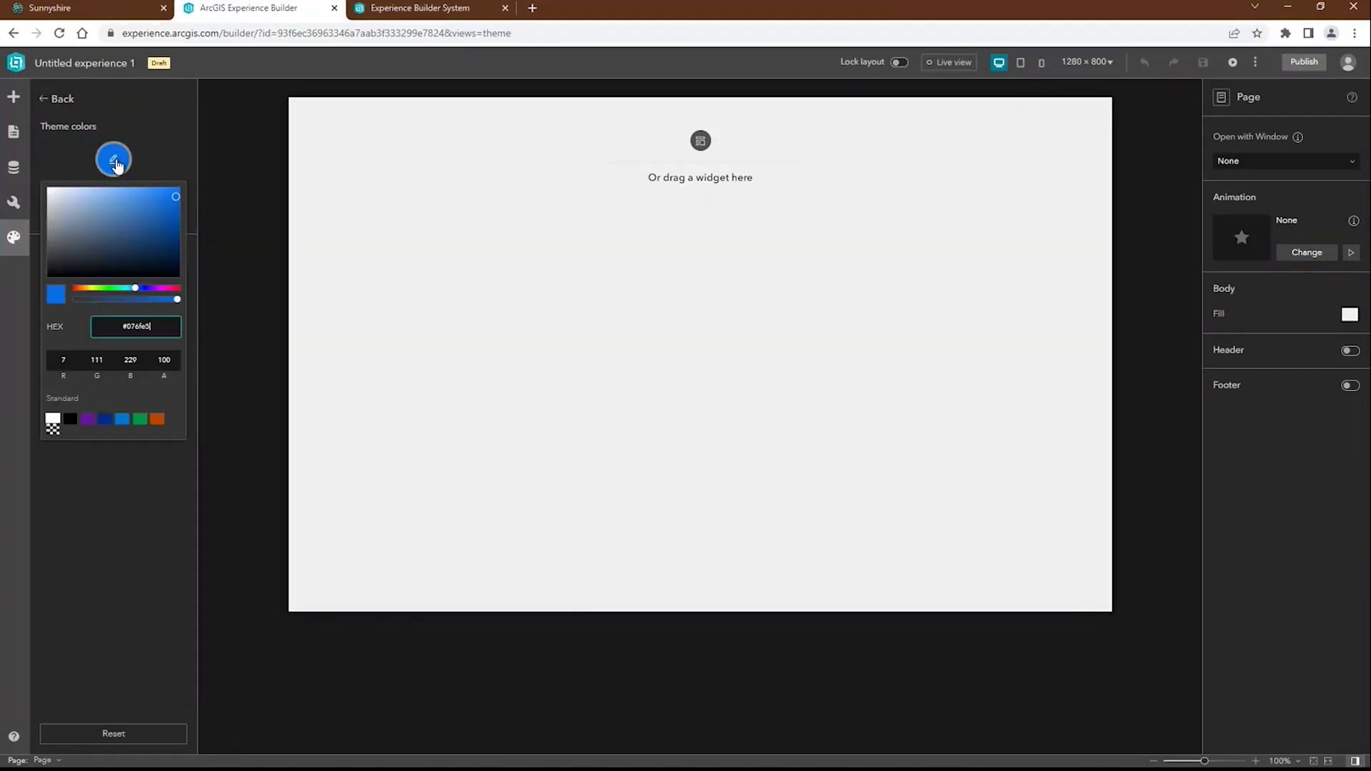
pyautogui.moveTo(156, 327); pyautogui.dragTo(130, 331)
pyautogui.hotkey('ctrl', 'v')
pyautogui.click(110, 482)
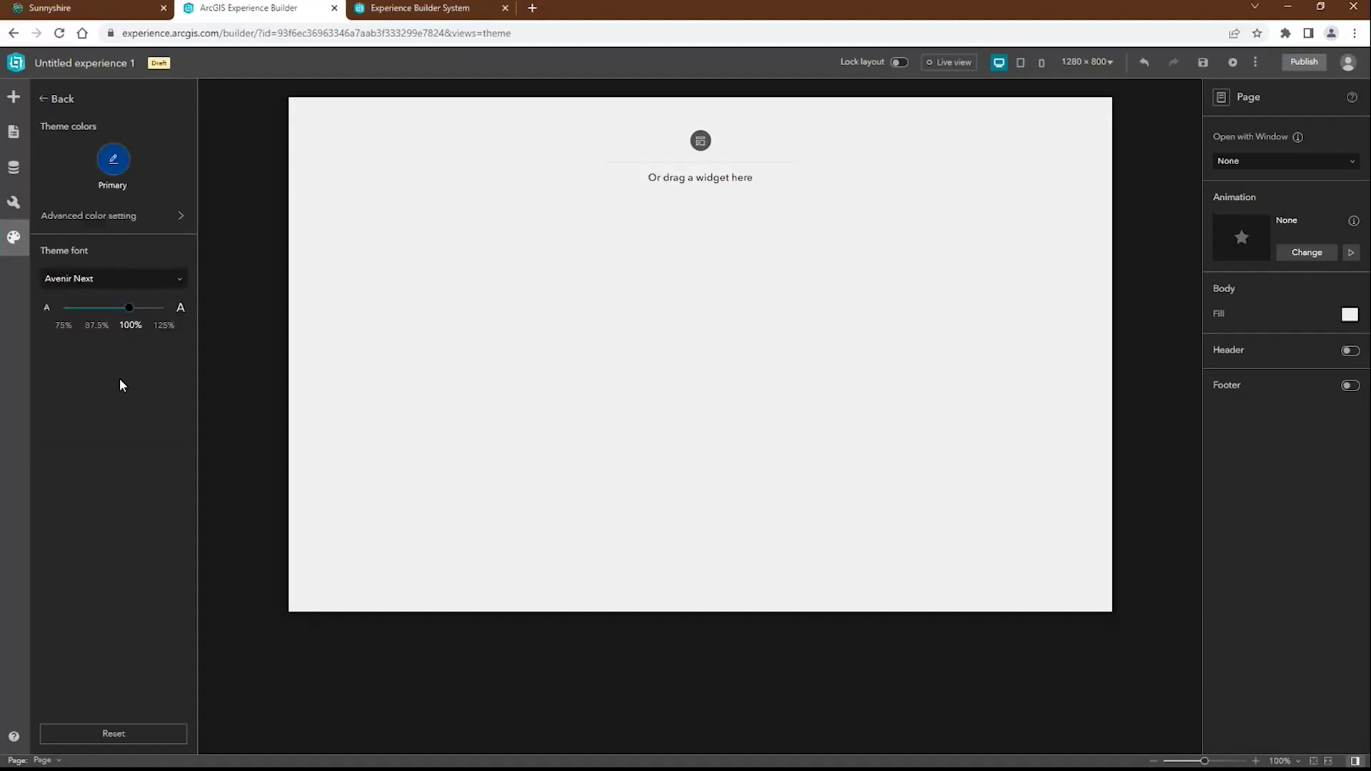
# - Examine the advanced colour settings of the theme and return to the theme list
pyautogui.click(112, 221)
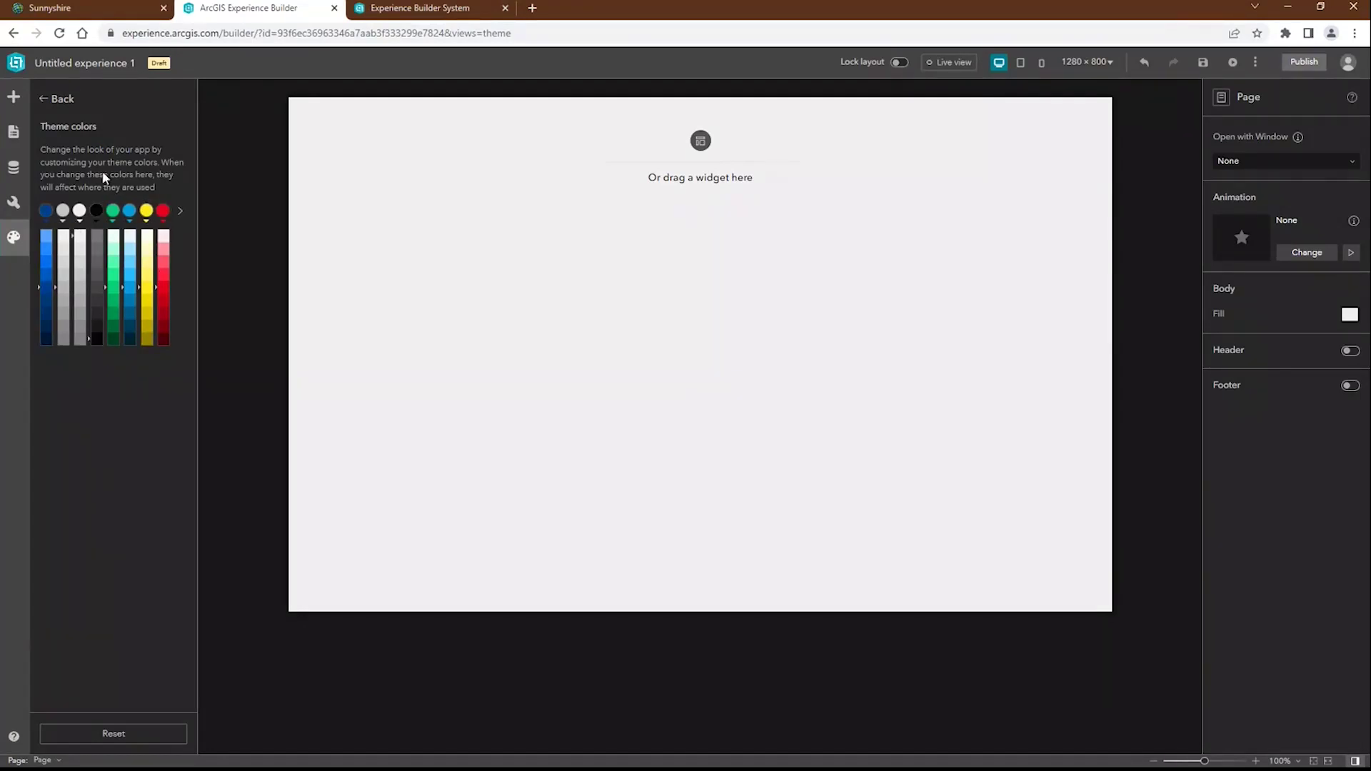
pyautogui.click(46, 100)
pyautogui.click(45, 100)
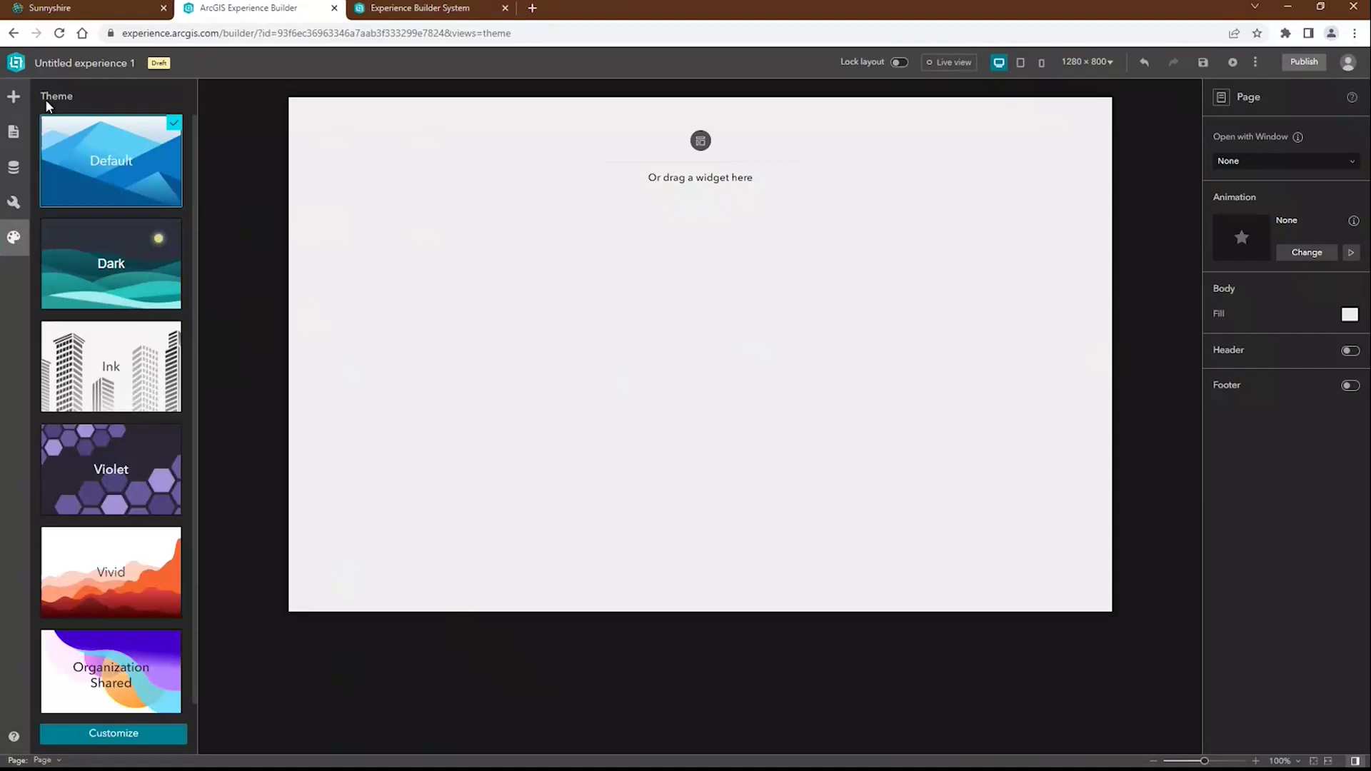
# - Check the options for adding a utility service to the experience, without adding one
pyautogui.click(13, 204)
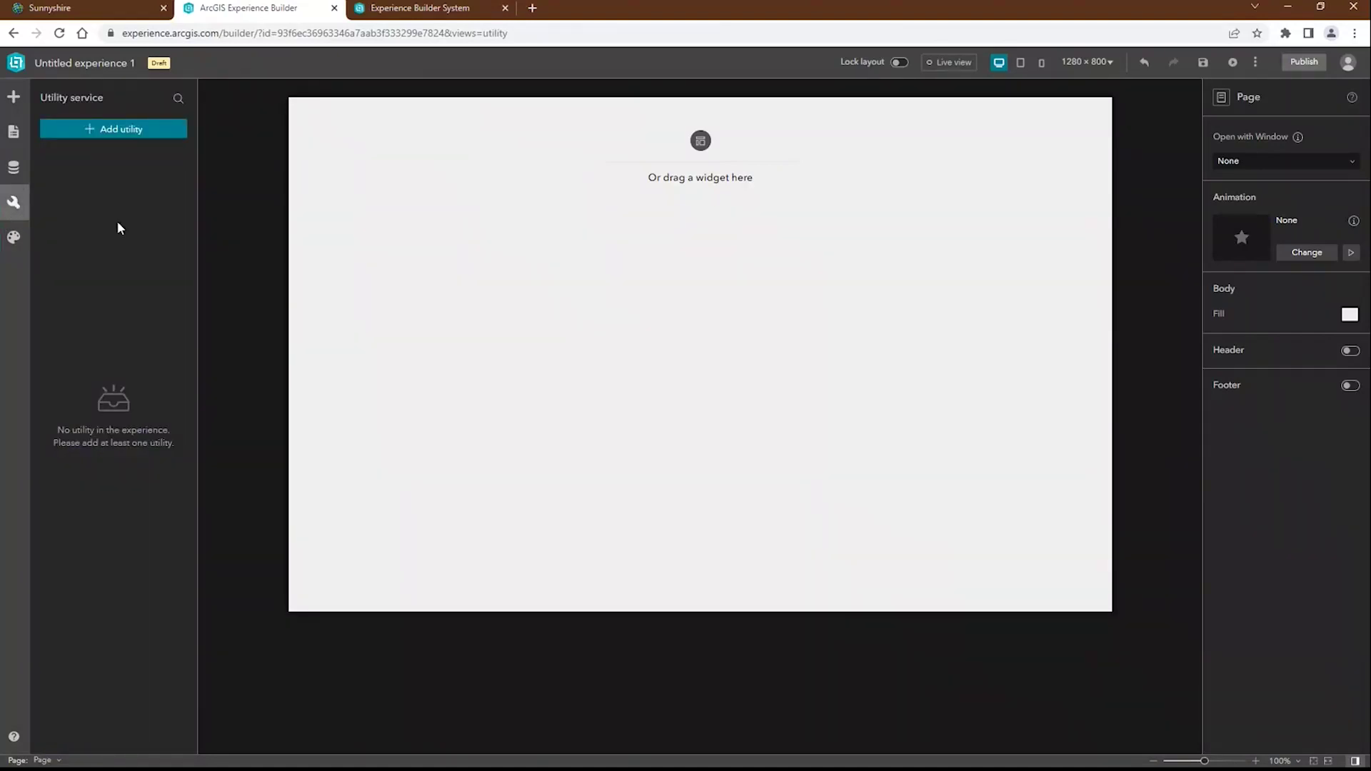
pyautogui.click(130, 132)
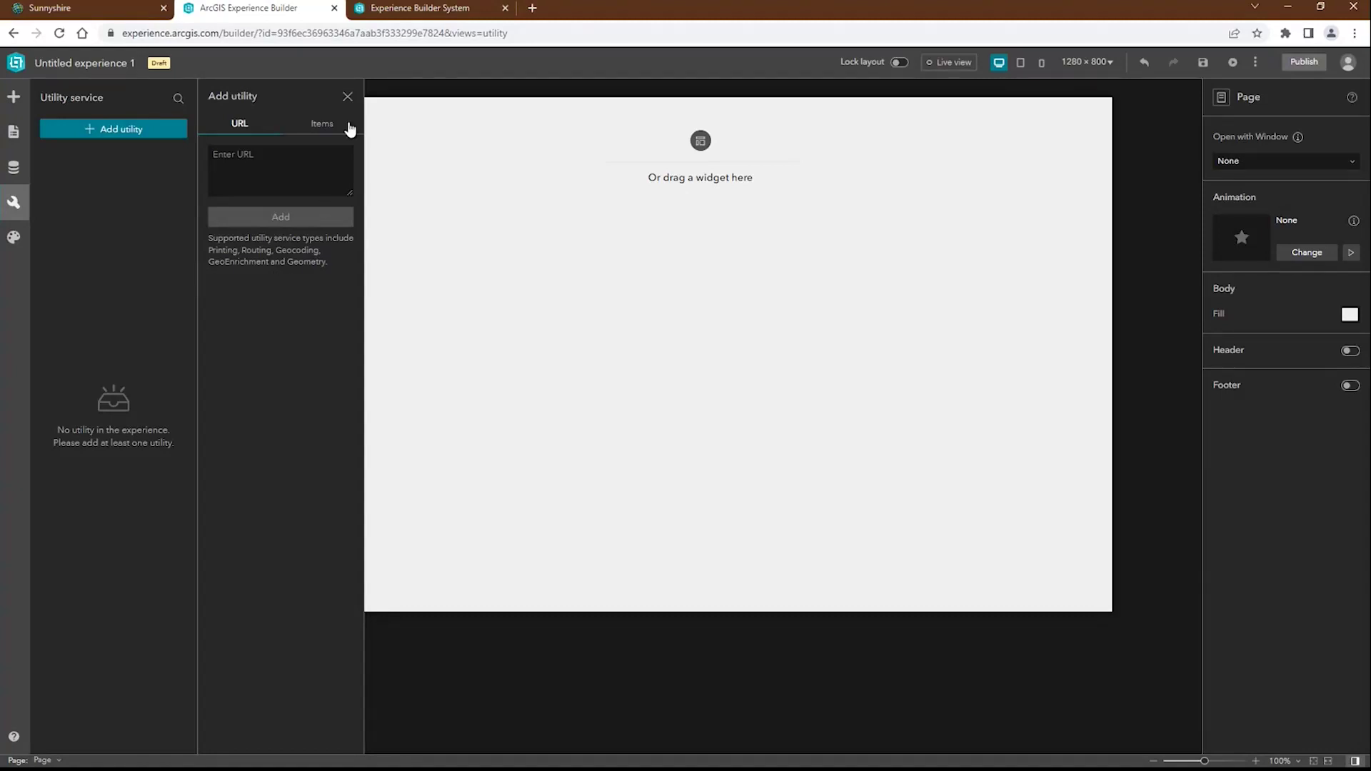
pyautogui.click(347, 97)
# - Add the web map "Community Bins Survey - Results" from My content as data for the experience
pyautogui.click(13, 168)
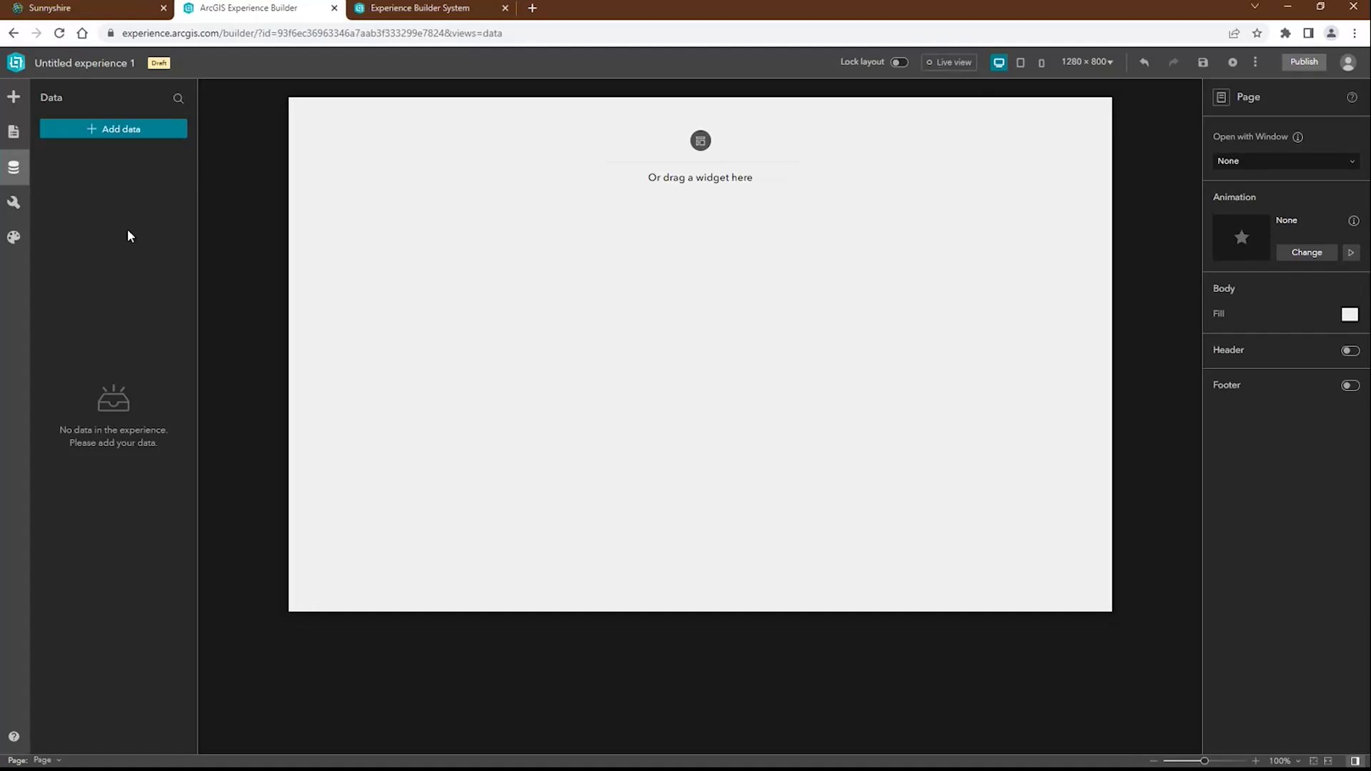
pyautogui.click(131, 141)
pyautogui.click(342, 266)
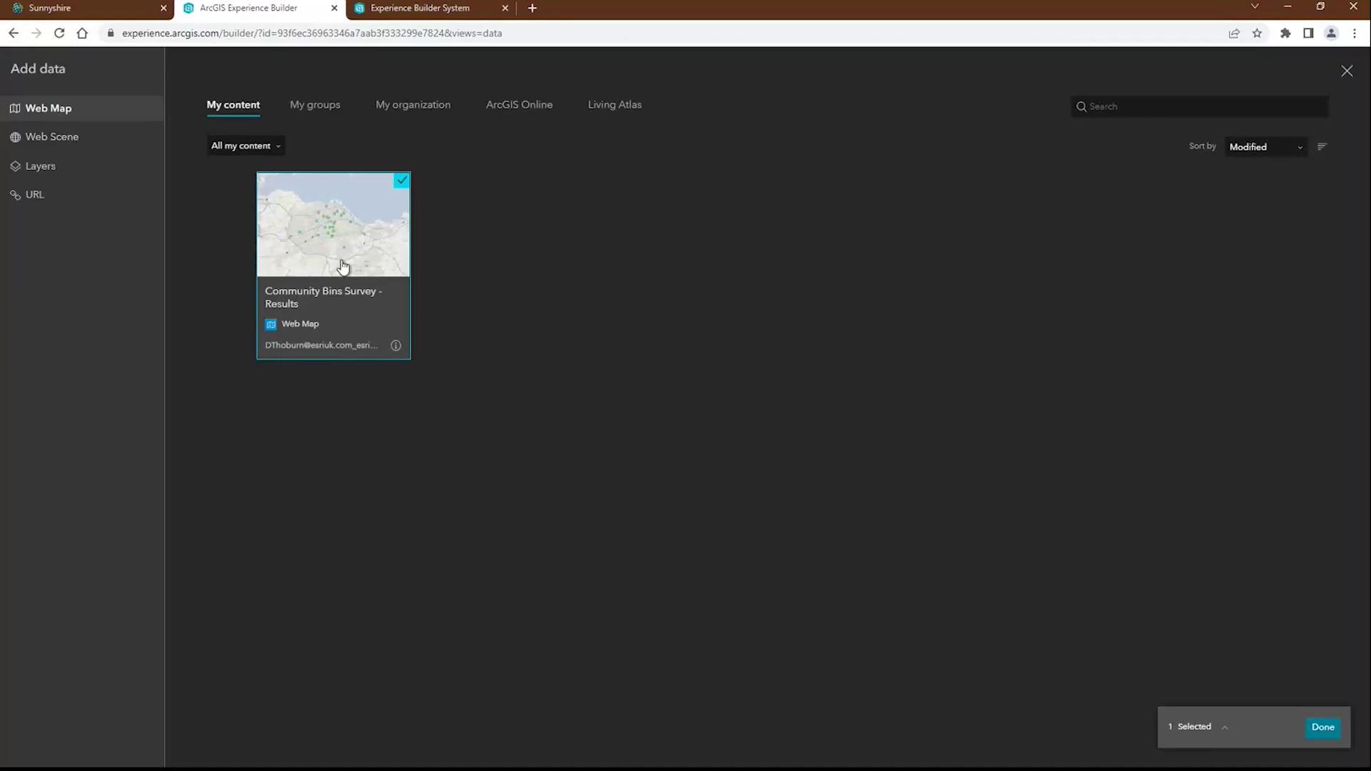
pyautogui.click(1323, 728)
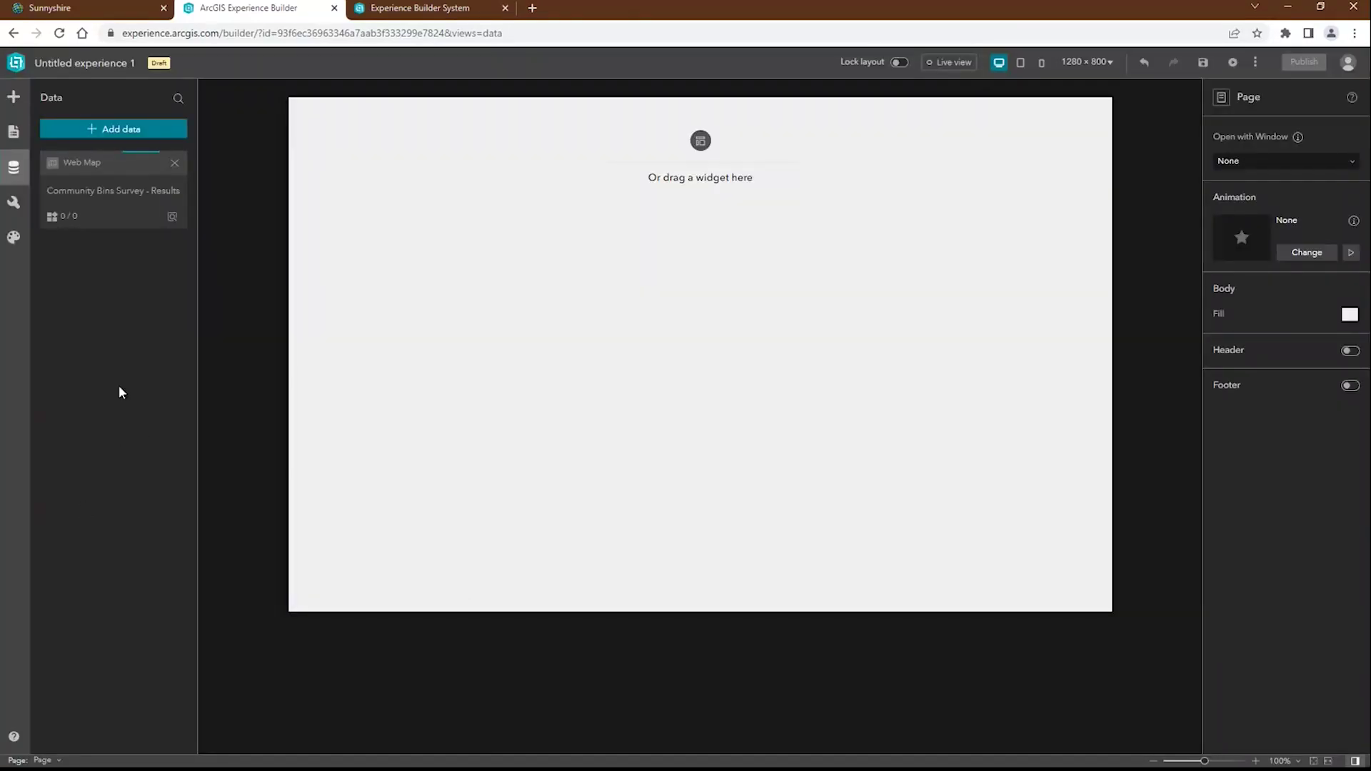
# - Rename the existing page of the experience to "Home"
pyautogui.click(25, 137)
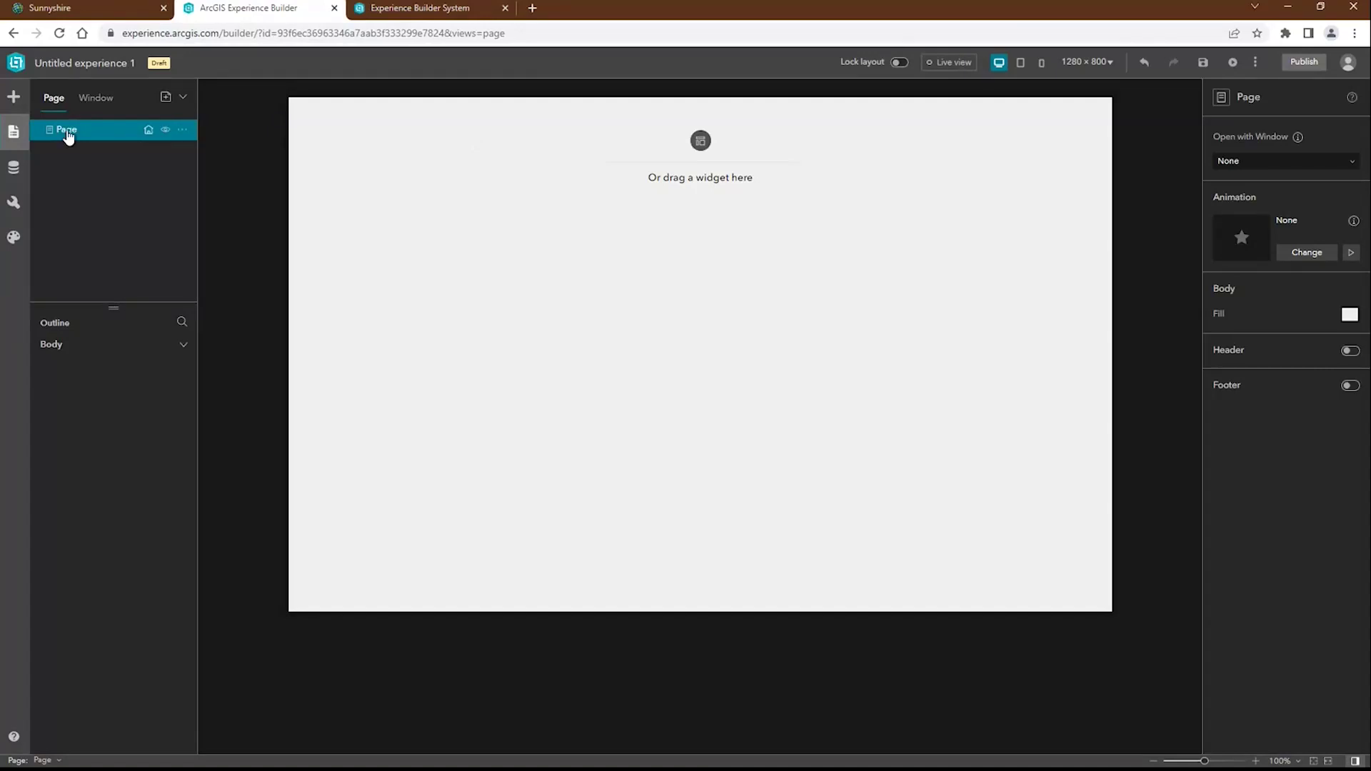
pyautogui.click(182, 130)
pyautogui.click(180, 152)
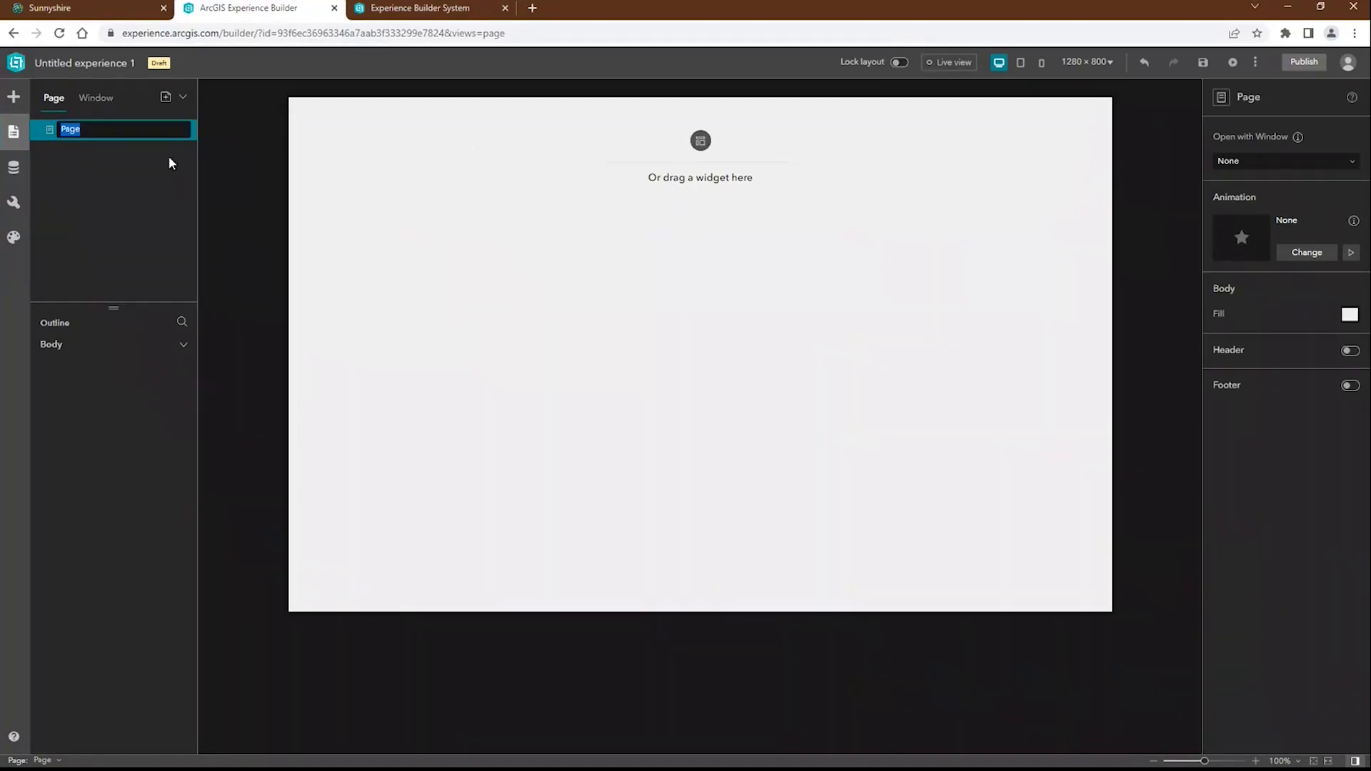
pyautogui.write('Home')
pyautogui.press('Return')
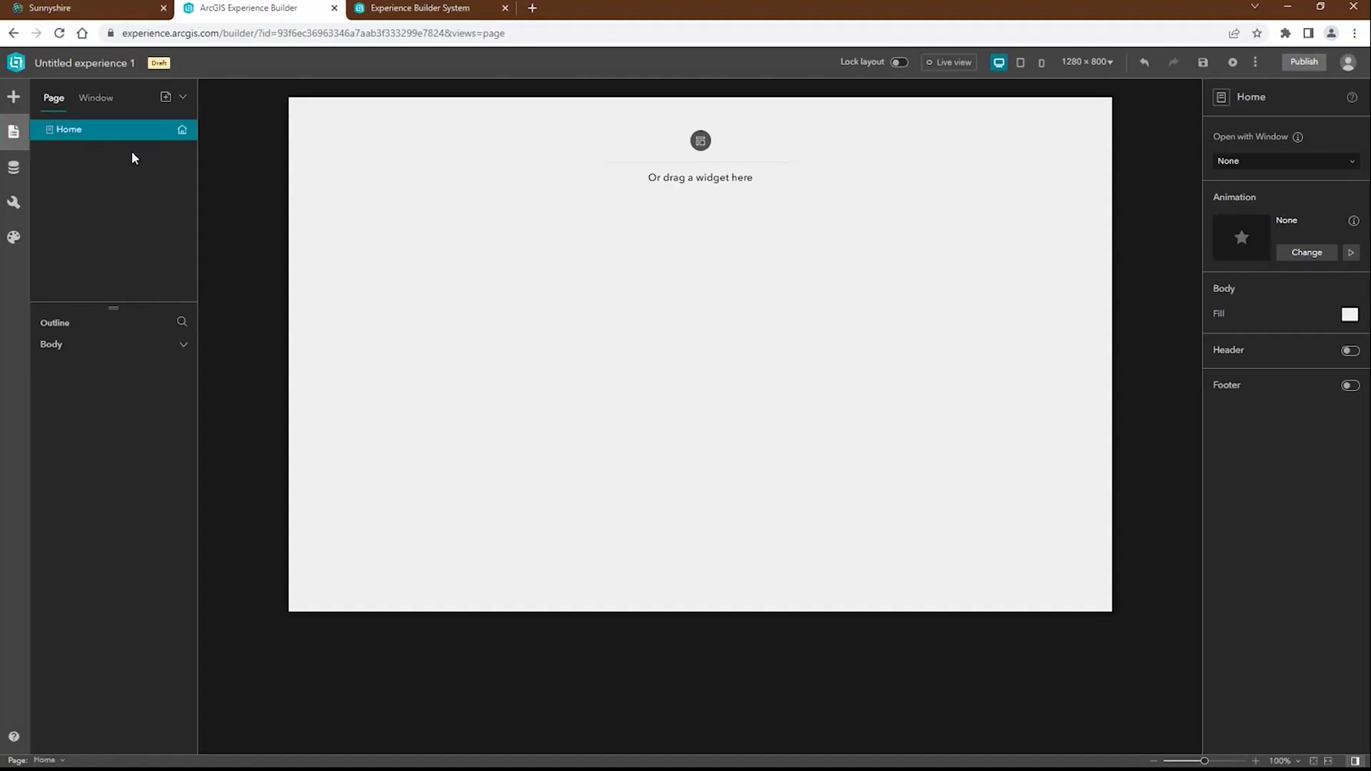
# - Add a second page from the Blank fullscreen template and name it "Participate"
pyautogui.click(165, 97)
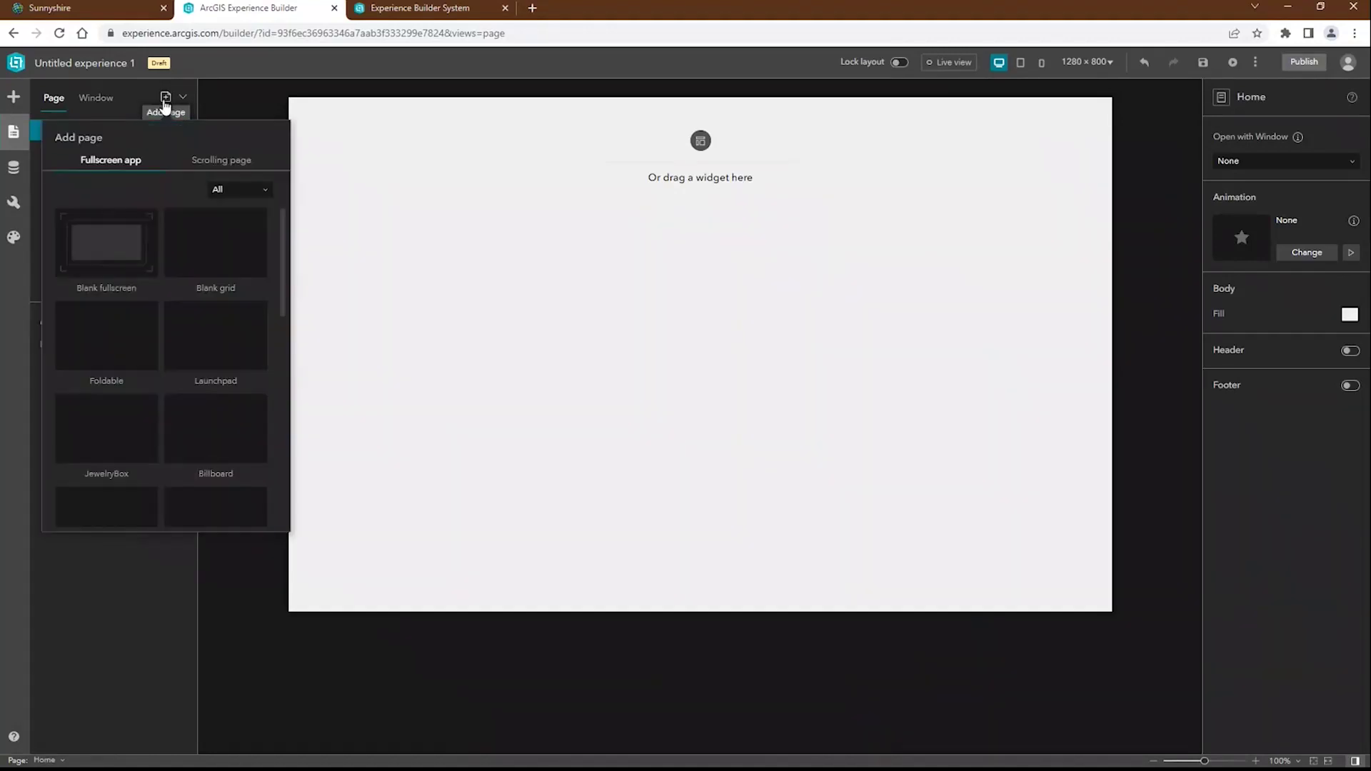
pyautogui.click(103, 232)
pyautogui.write('Participate')
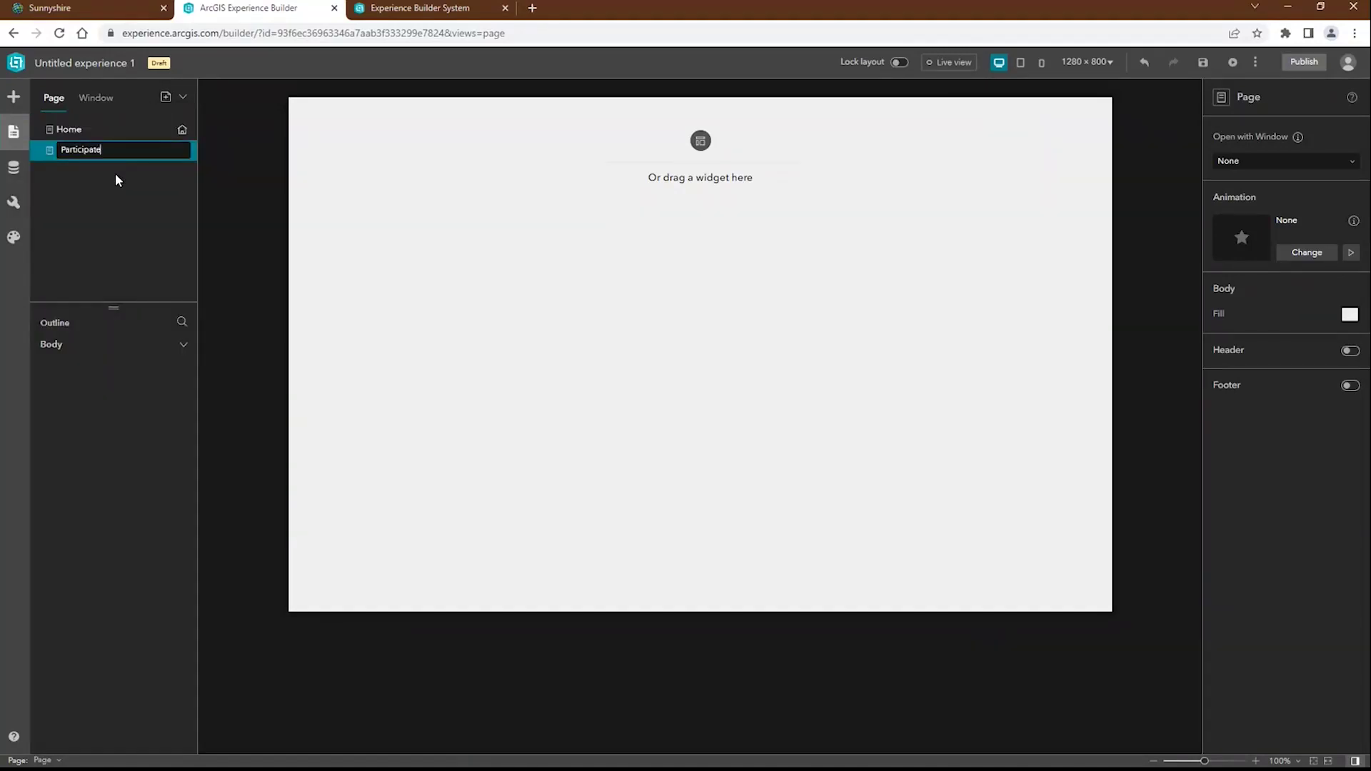
pyautogui.press('Return')
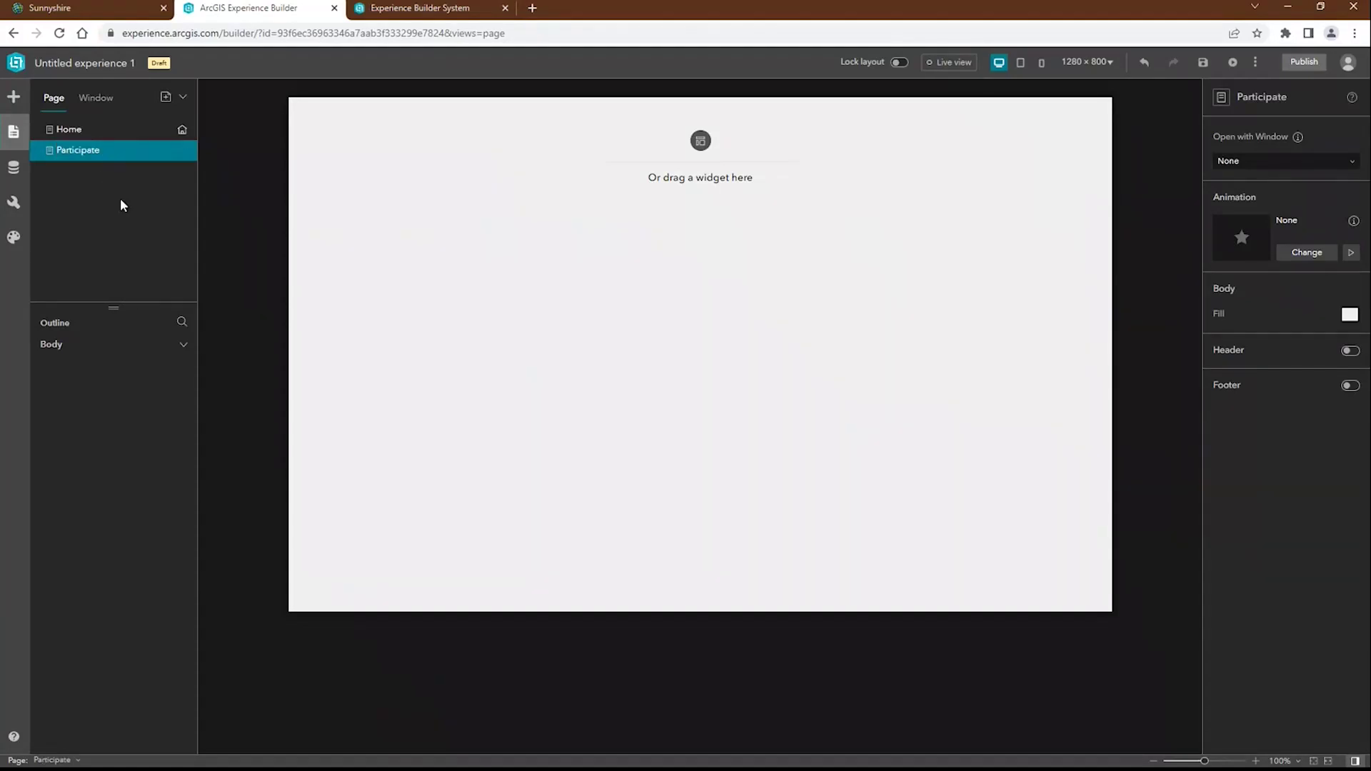
# - Show the insertable widgets and rename the experience to "Community Fly-Tipping Campaign"
pyautogui.click(16, 100)
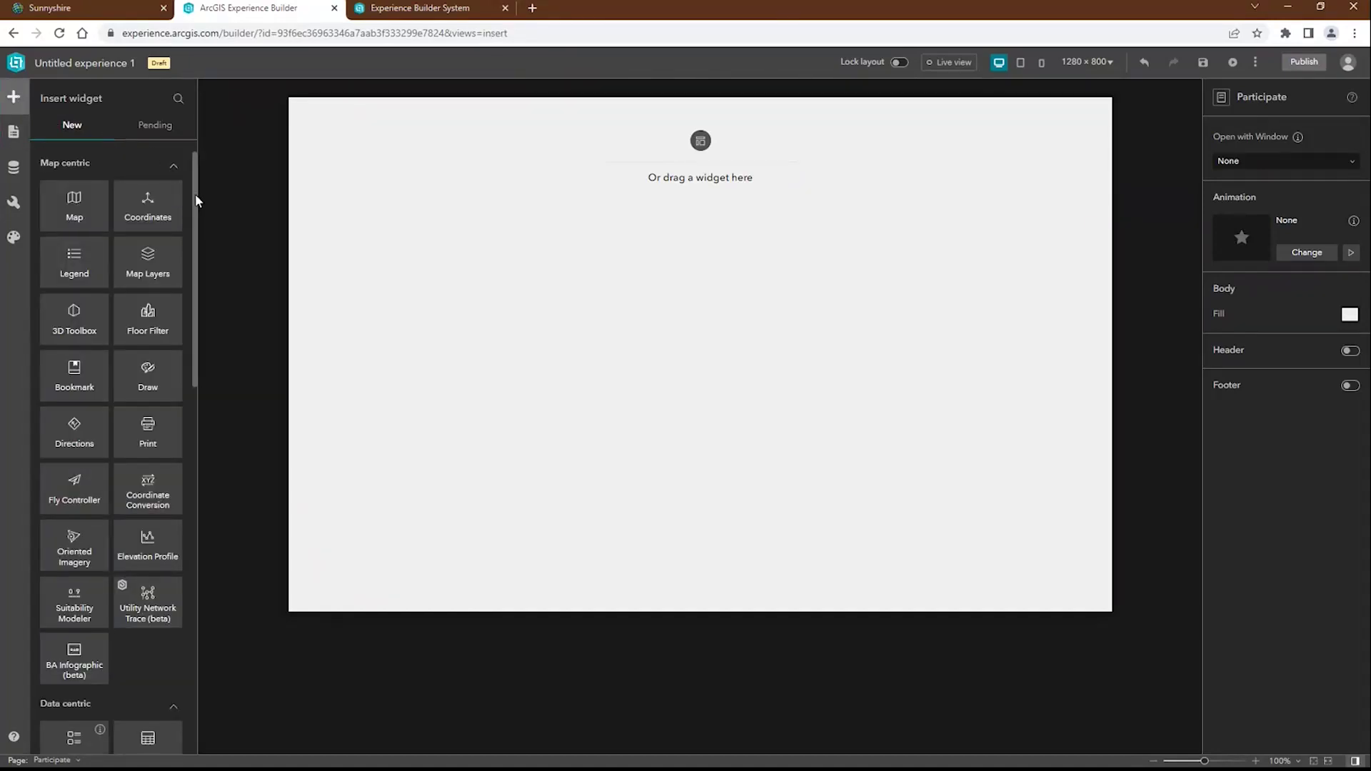
pyautogui.moveTo(195, 194)
pyautogui.mouseDown()
pyautogui.moveTo(191, 572)
pyautogui.moveTo(200, 182)
pyautogui.mouseUp()
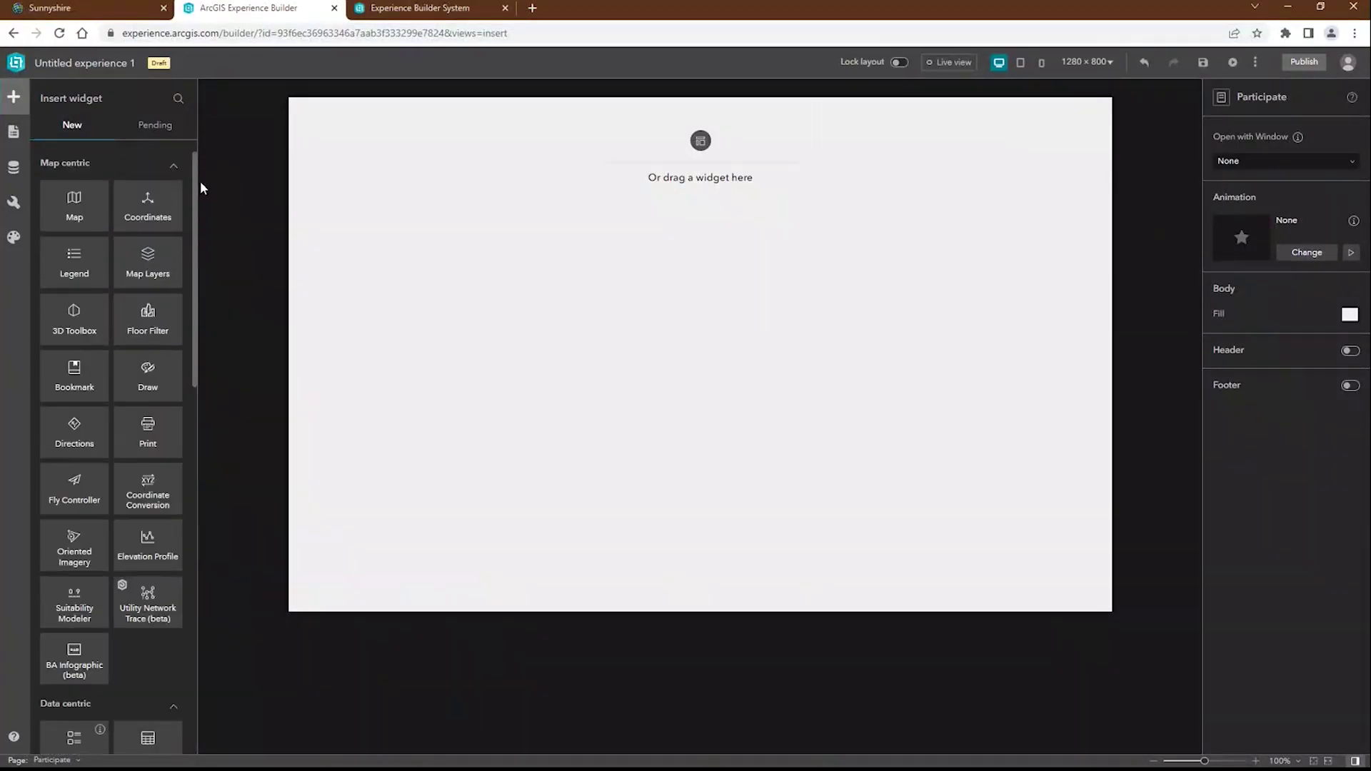
pyautogui.click(102, 68)
pyautogui.write('Community Fly-Tipping Campaign')
pyautogui.press('Return')
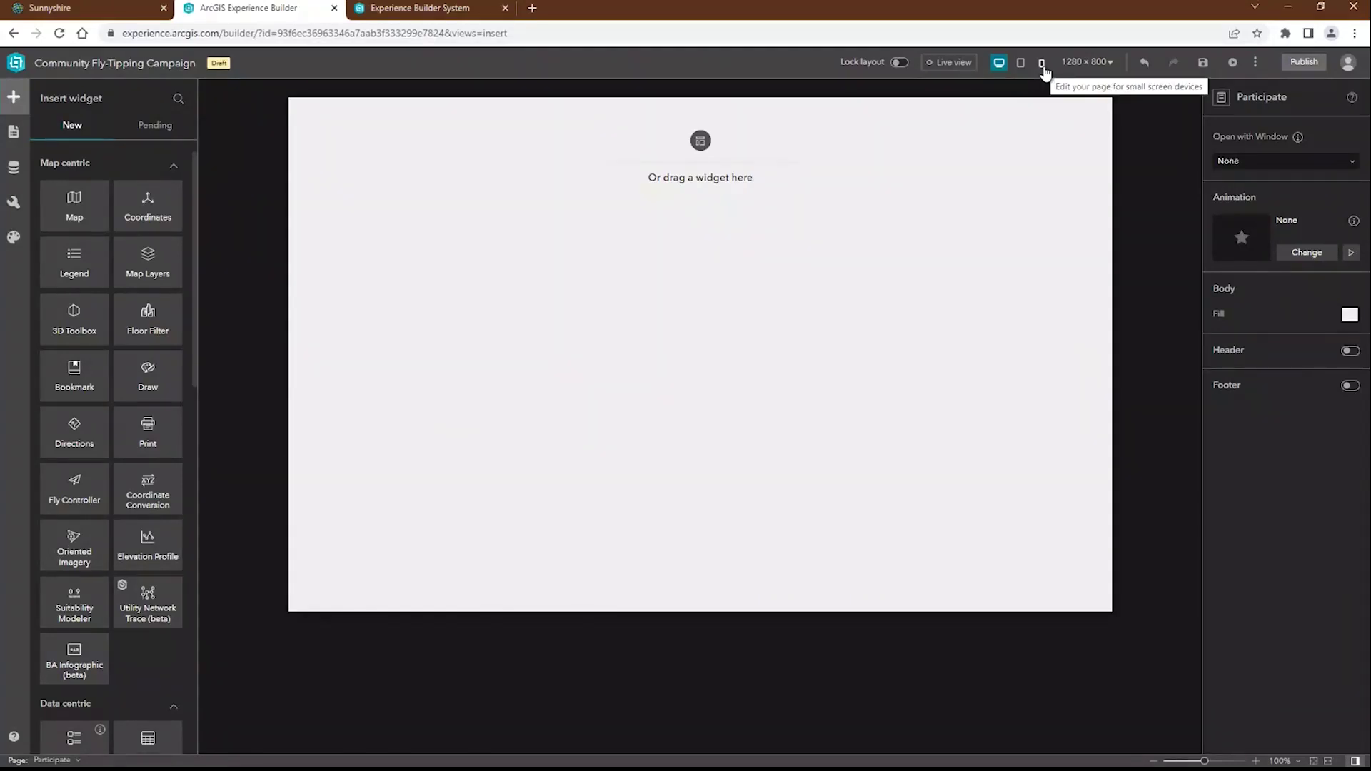
# - Check the available screen resolutions for the large-screen layout, keeping the current one
pyautogui.click(1111, 66)
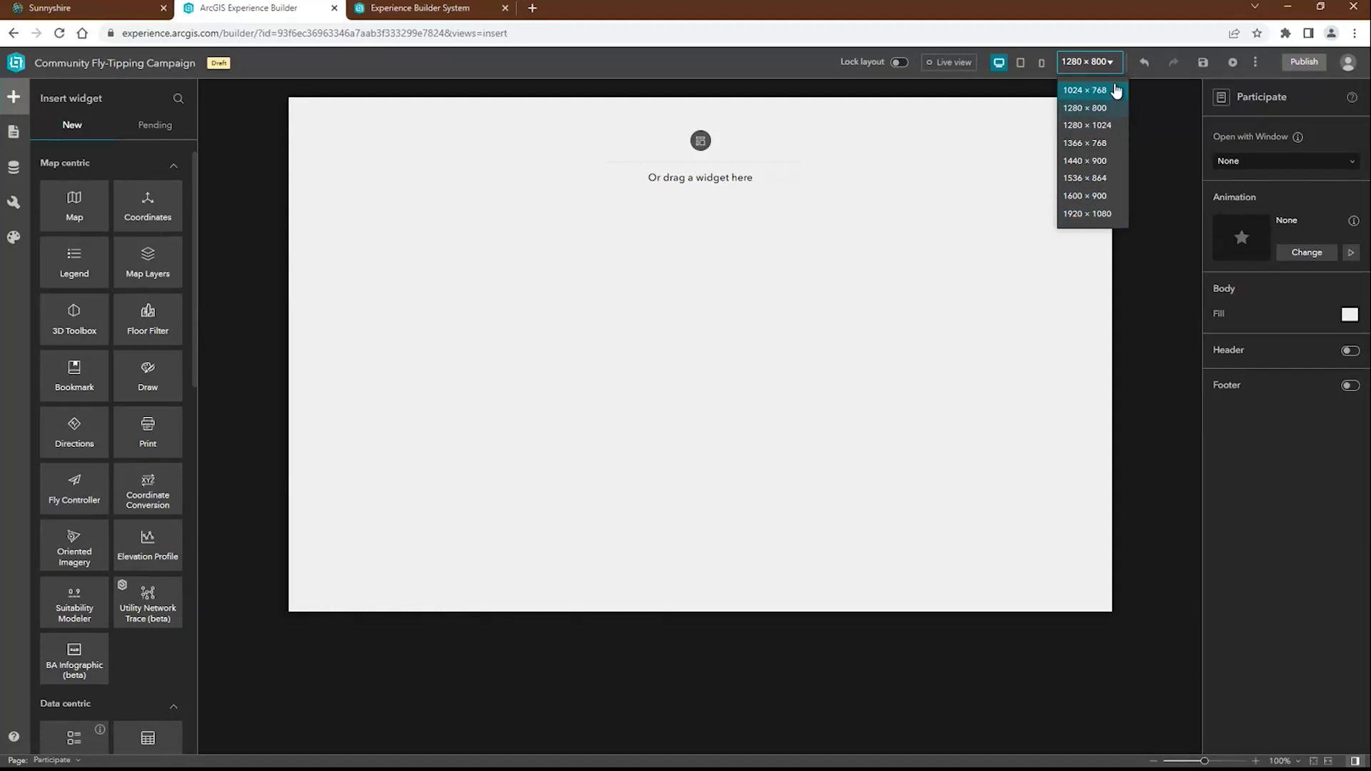
pyautogui.click(1112, 68)
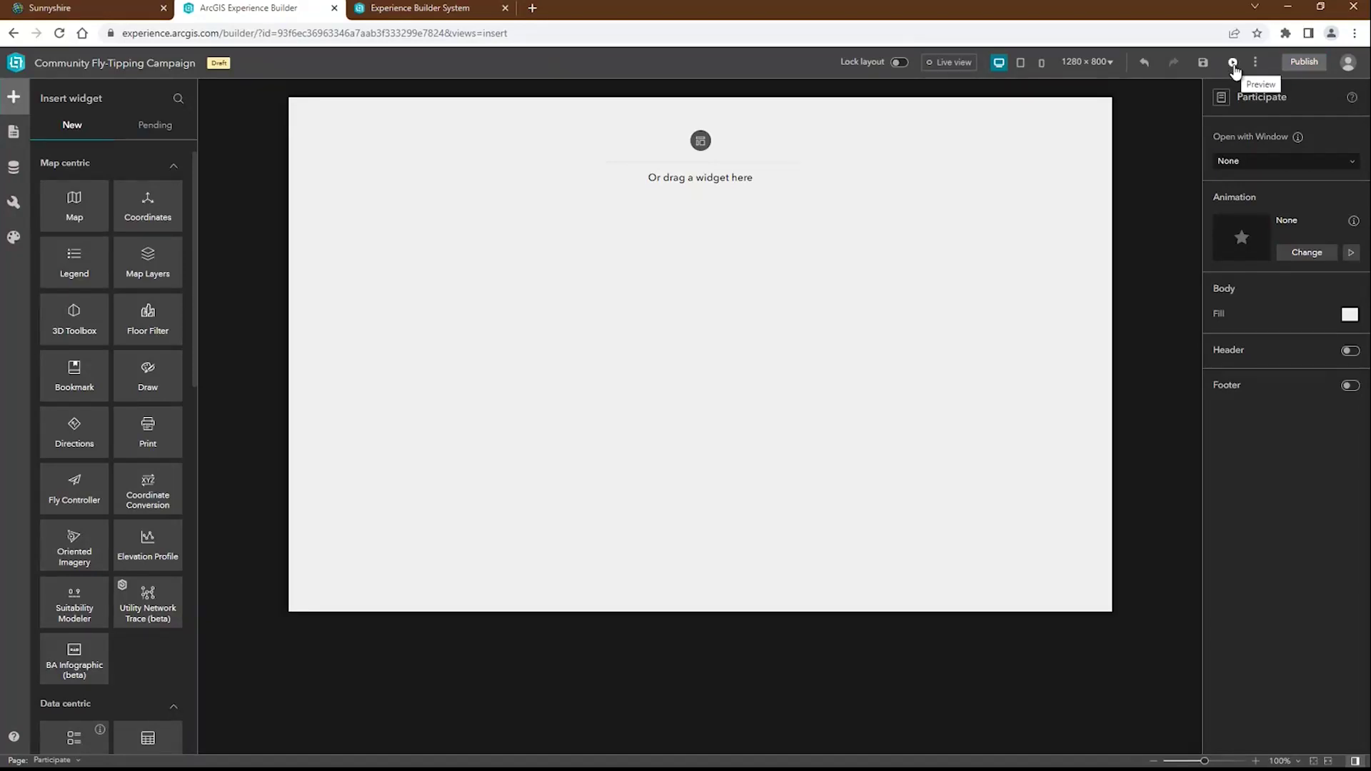
pyautogui.click(1299, 66)
# - Turn on the page header, apply the Header 3 layout to it and select its logo placeholder
pyautogui.click(1350, 352)
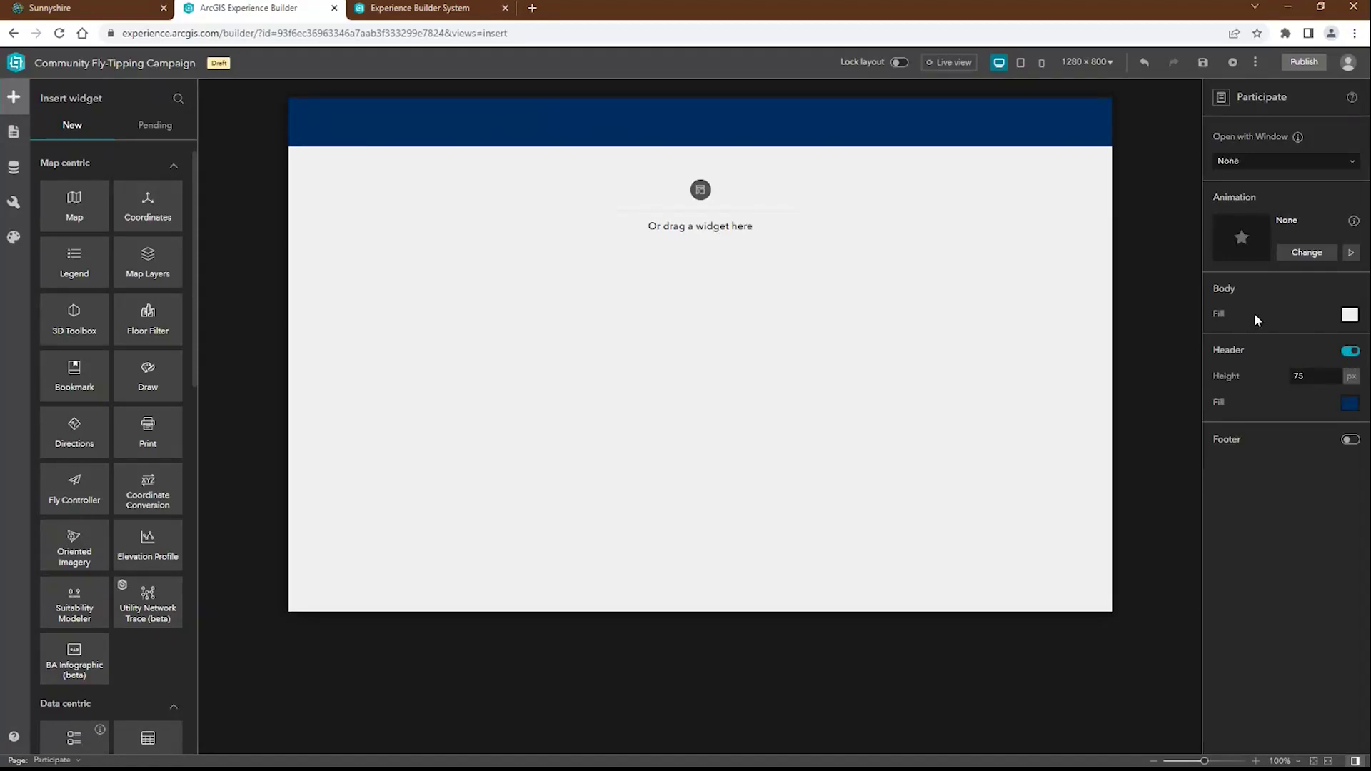
pyautogui.moveTo(969, 139)
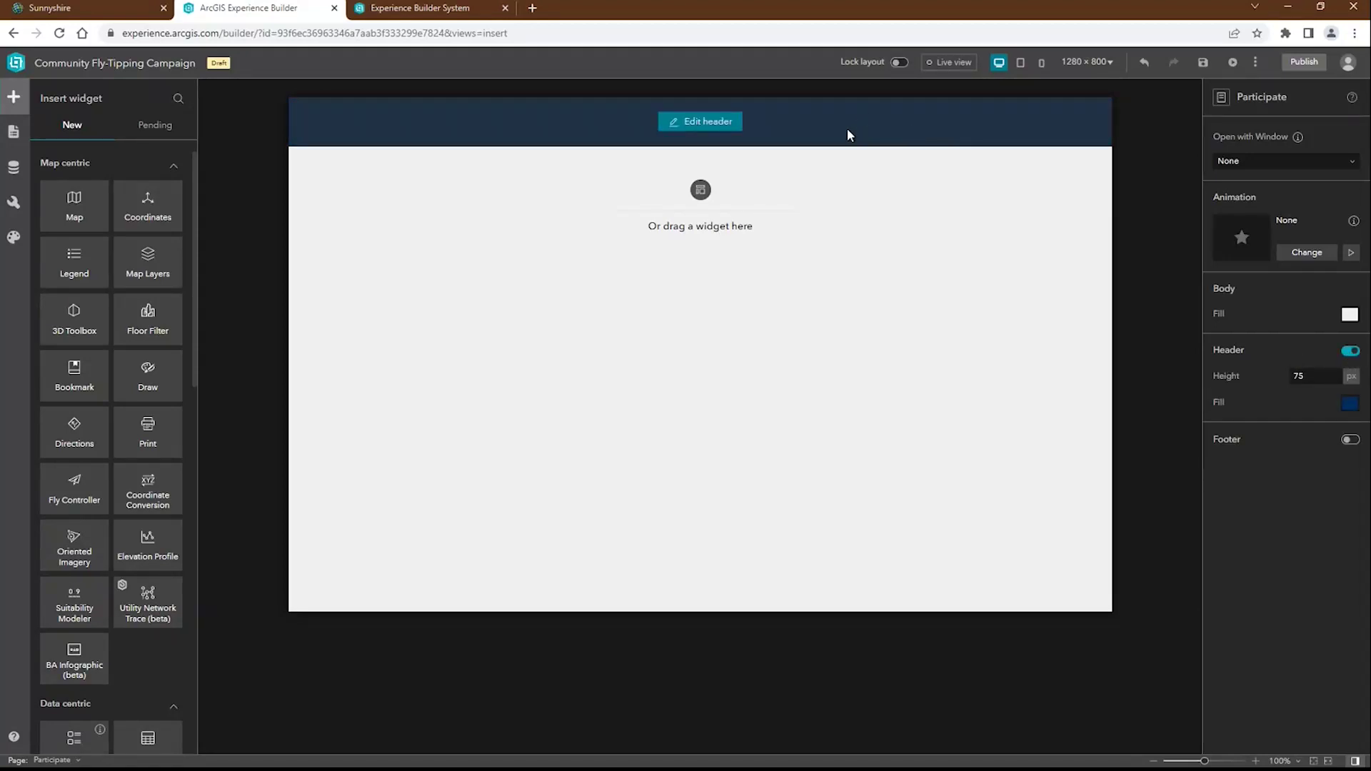
pyautogui.click(718, 121)
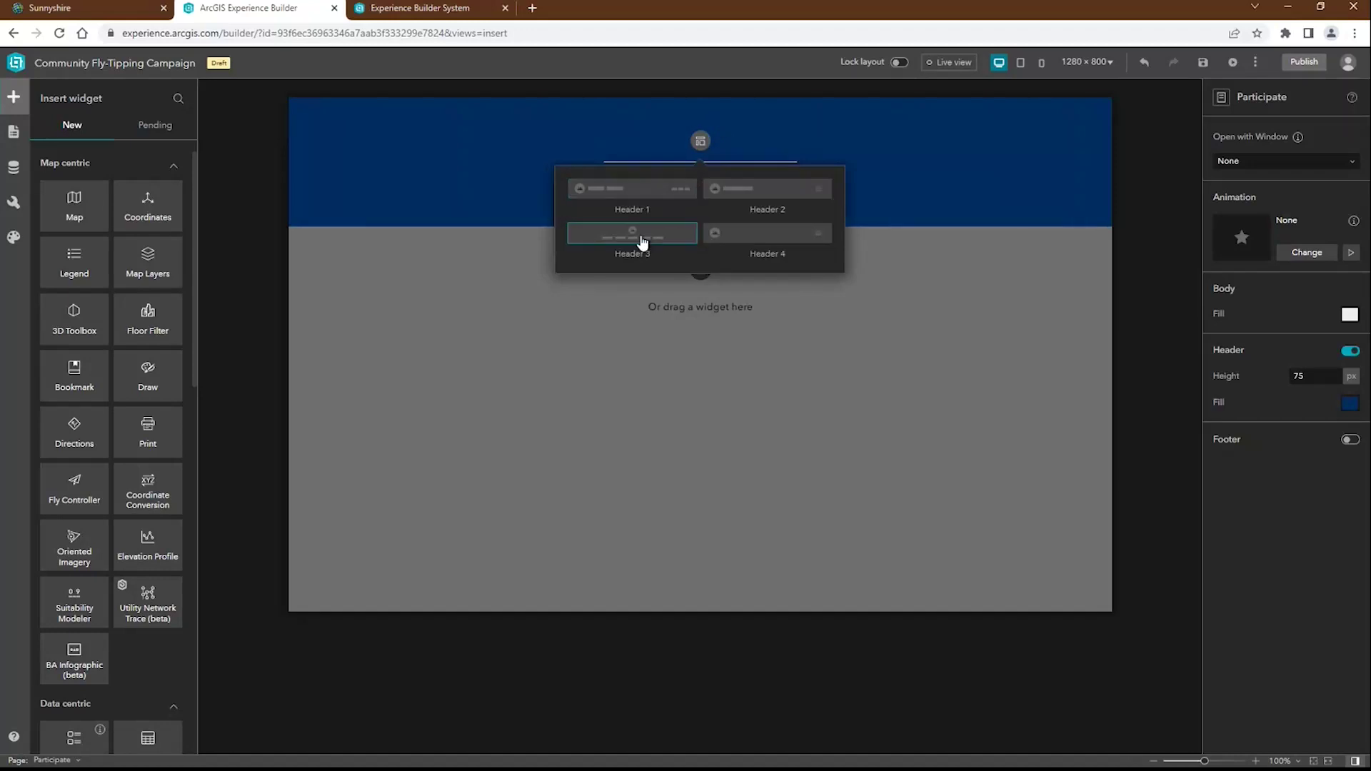
pyautogui.click(642, 243)
pyautogui.click(700, 130)
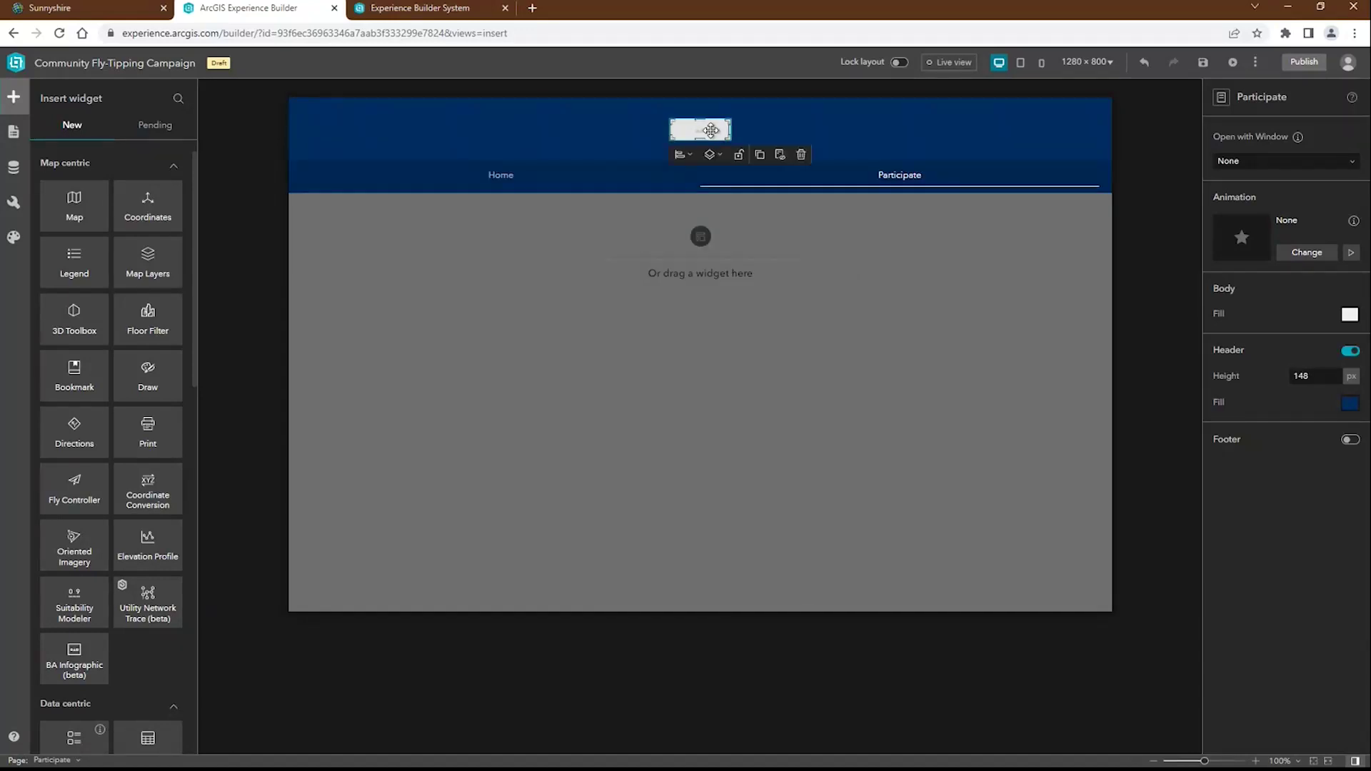
# - Delete the logo placeholder from the page header and set the header height to 50 px
pyautogui.click(801, 155)
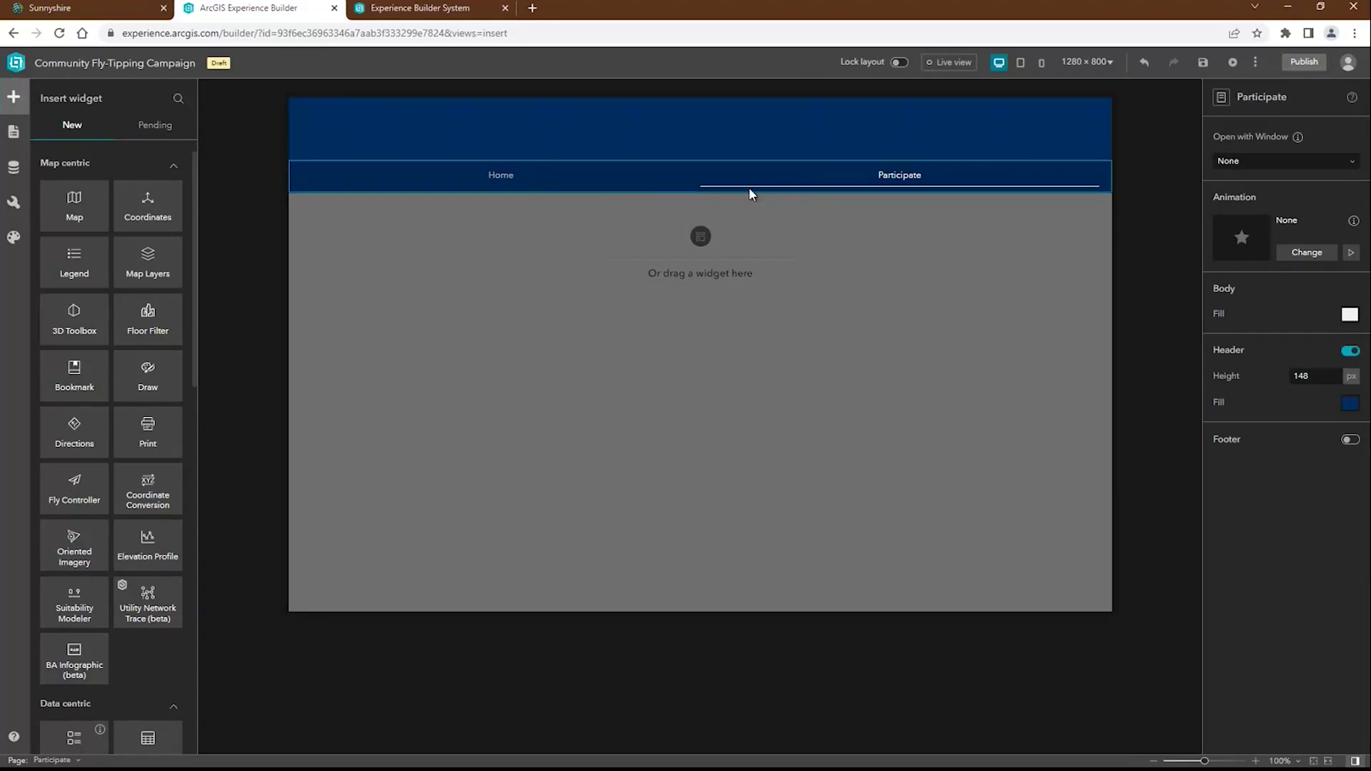
pyautogui.click(1305, 377)
pyautogui.doubleClick(1303, 377)
pyautogui.write('50')
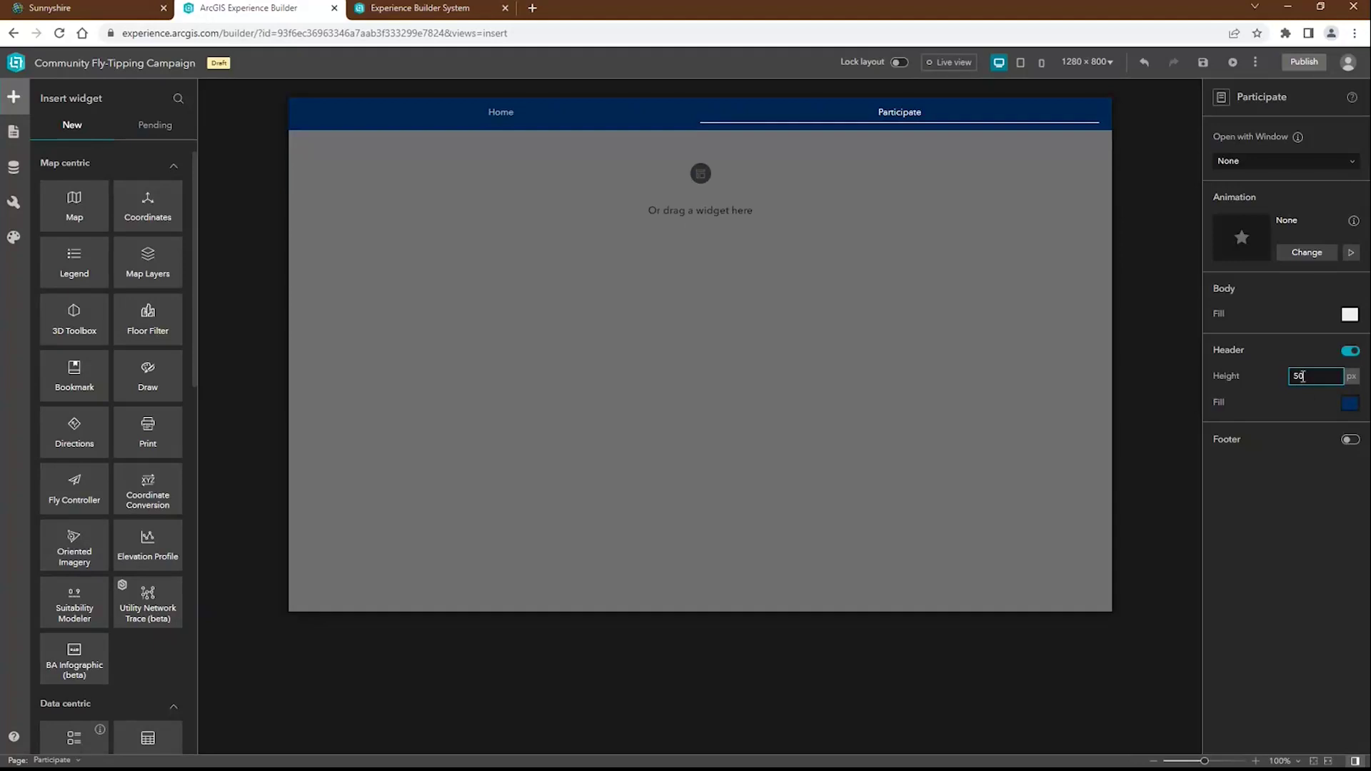
# - Turn on the page header for the Home page and save the experience
pyautogui.click(13, 131)
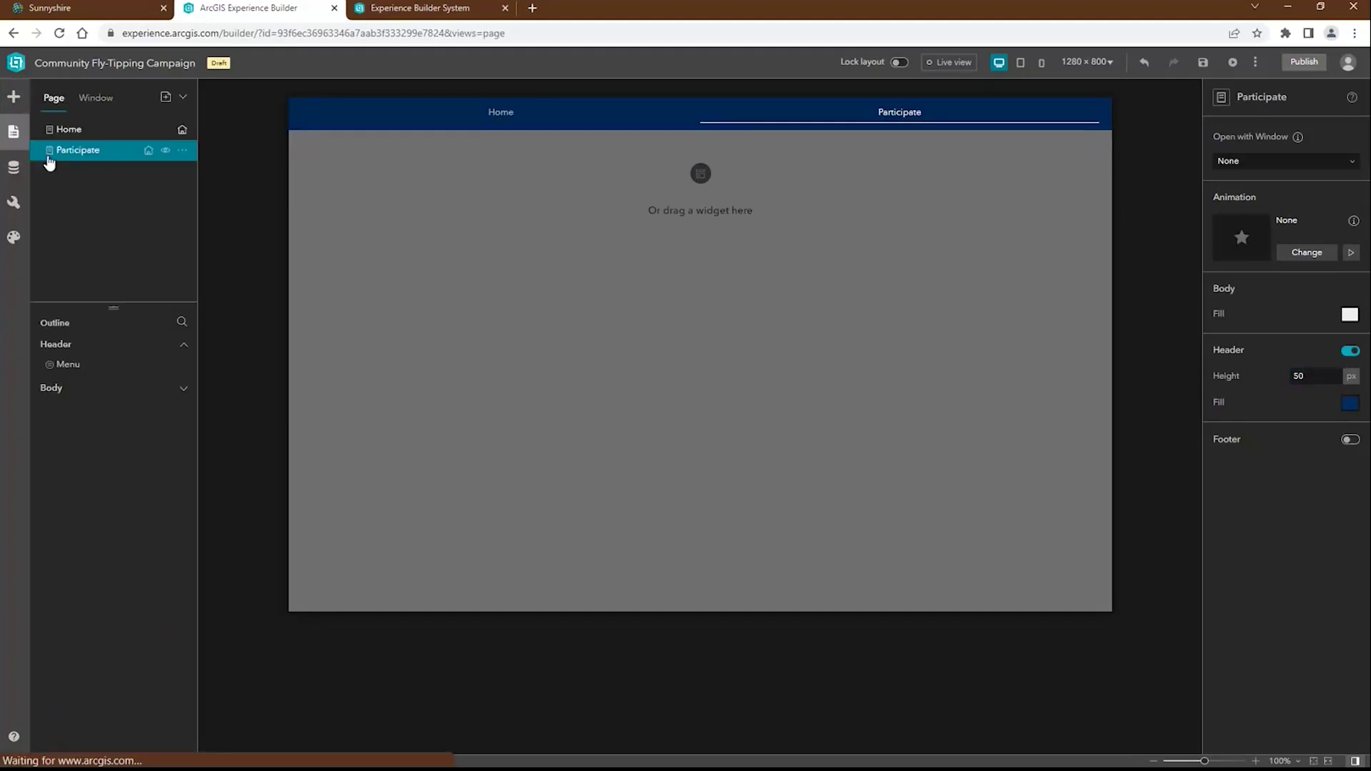
pyautogui.click(79, 133)
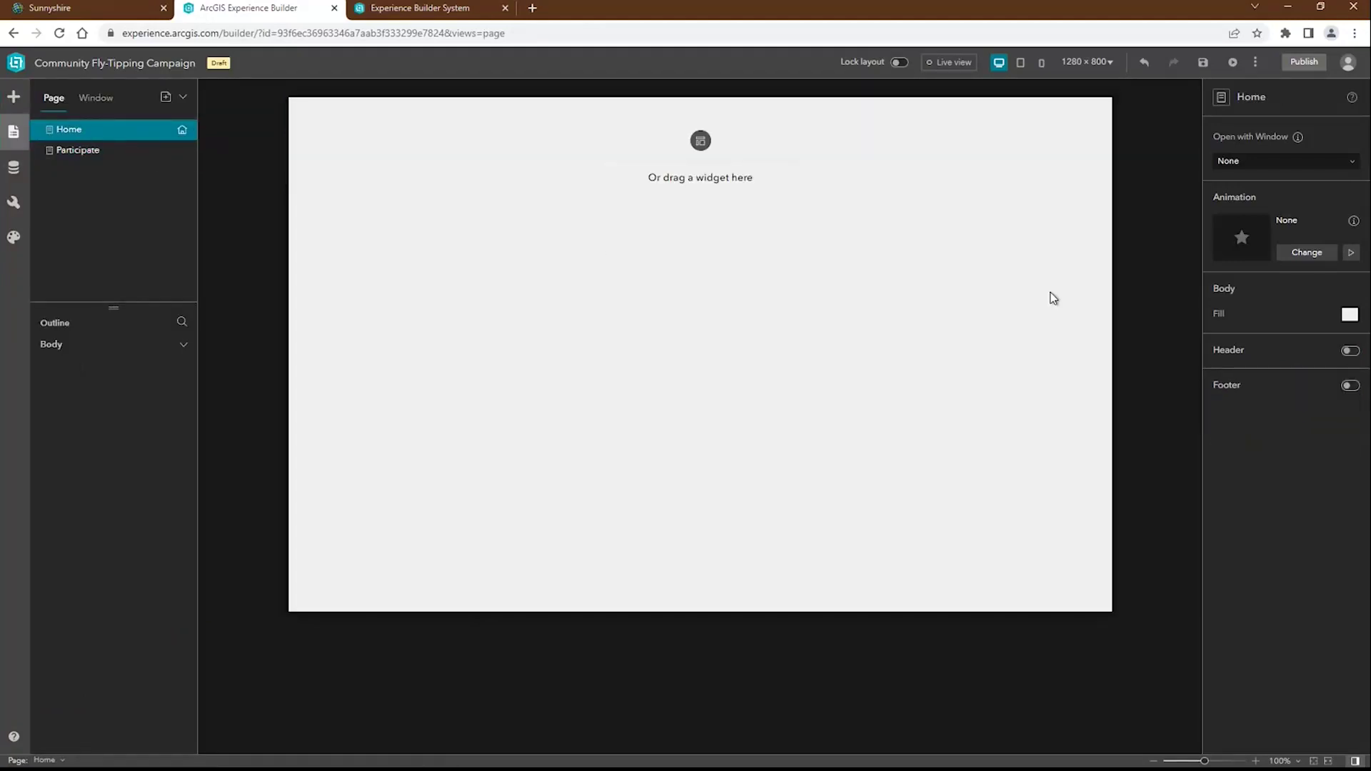
pyautogui.click(1348, 351)
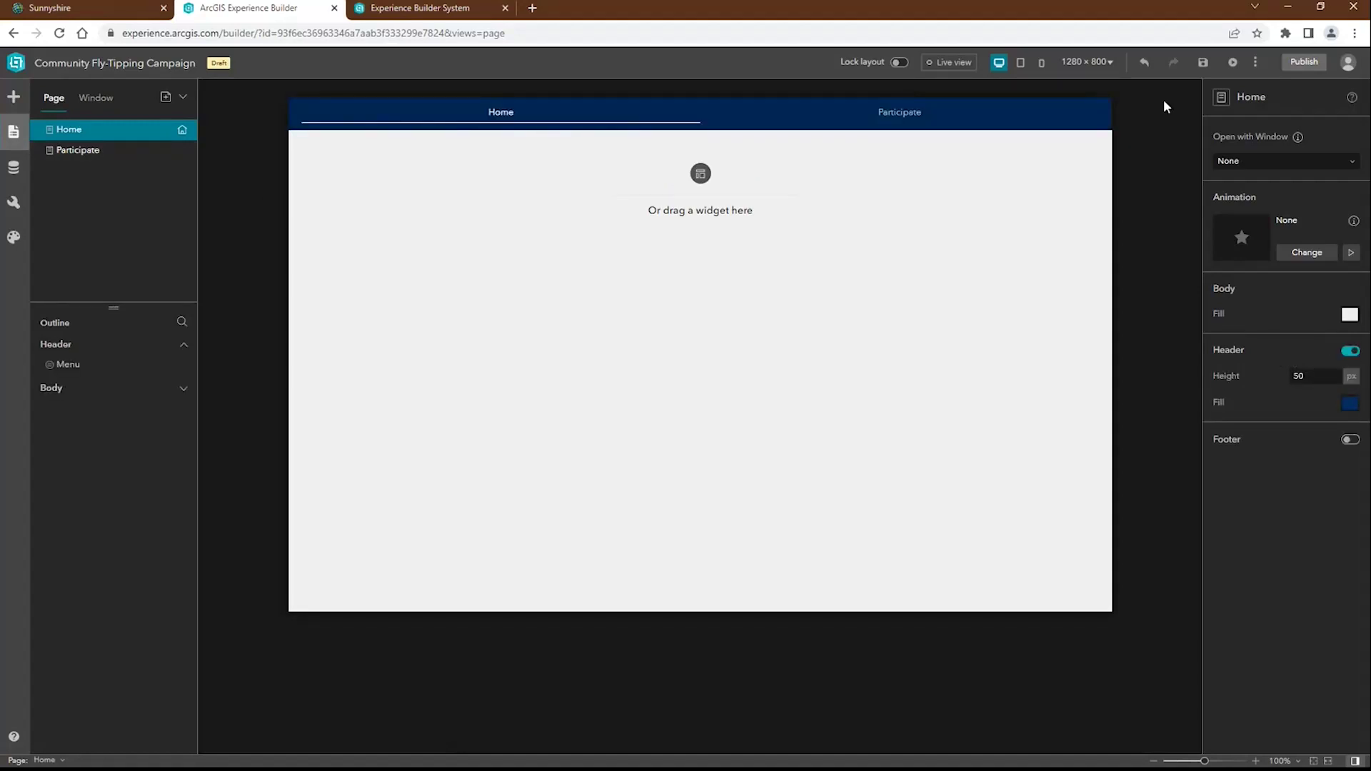
pyautogui.click(1203, 63)
# - Generate a template from the experience and publish it under the name "Community Fly-Tipping Campaign Template"
pyautogui.click(1256, 63)
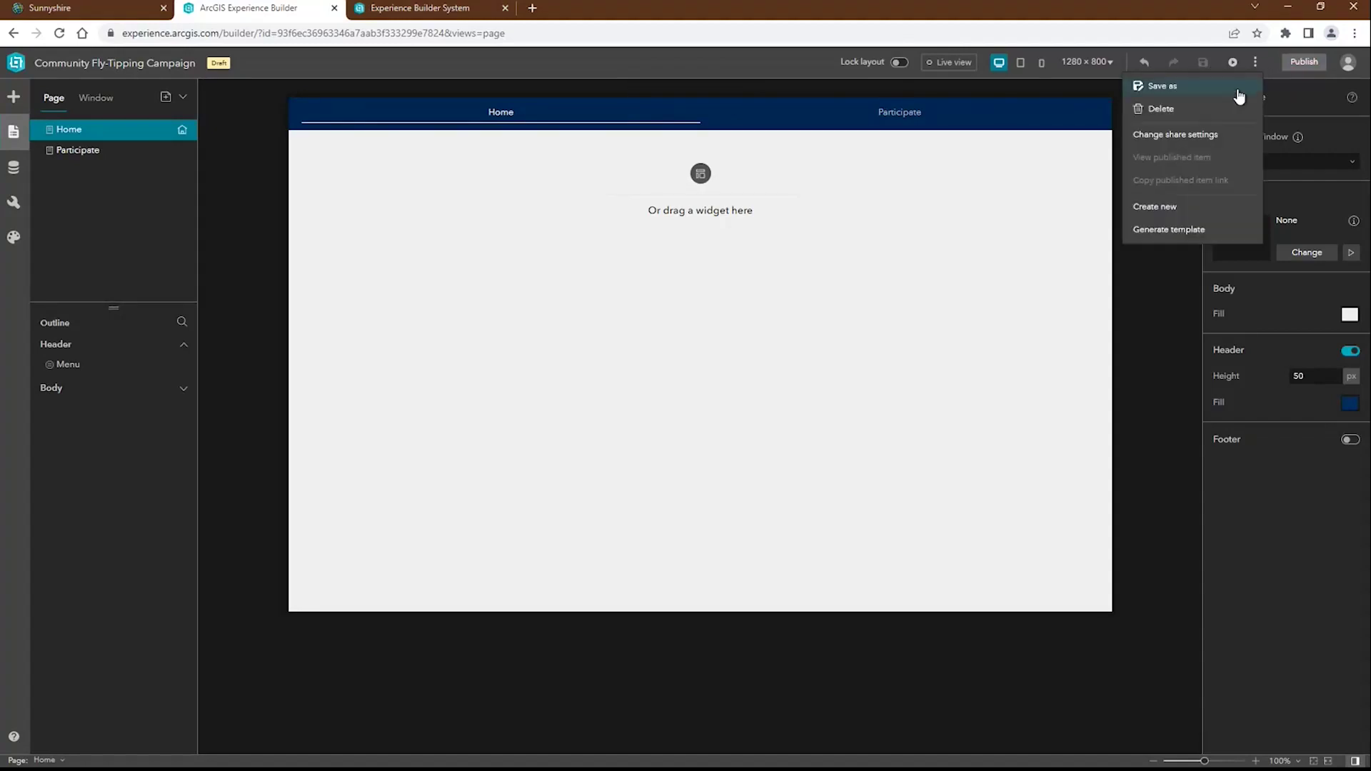
pyautogui.click(1188, 230)
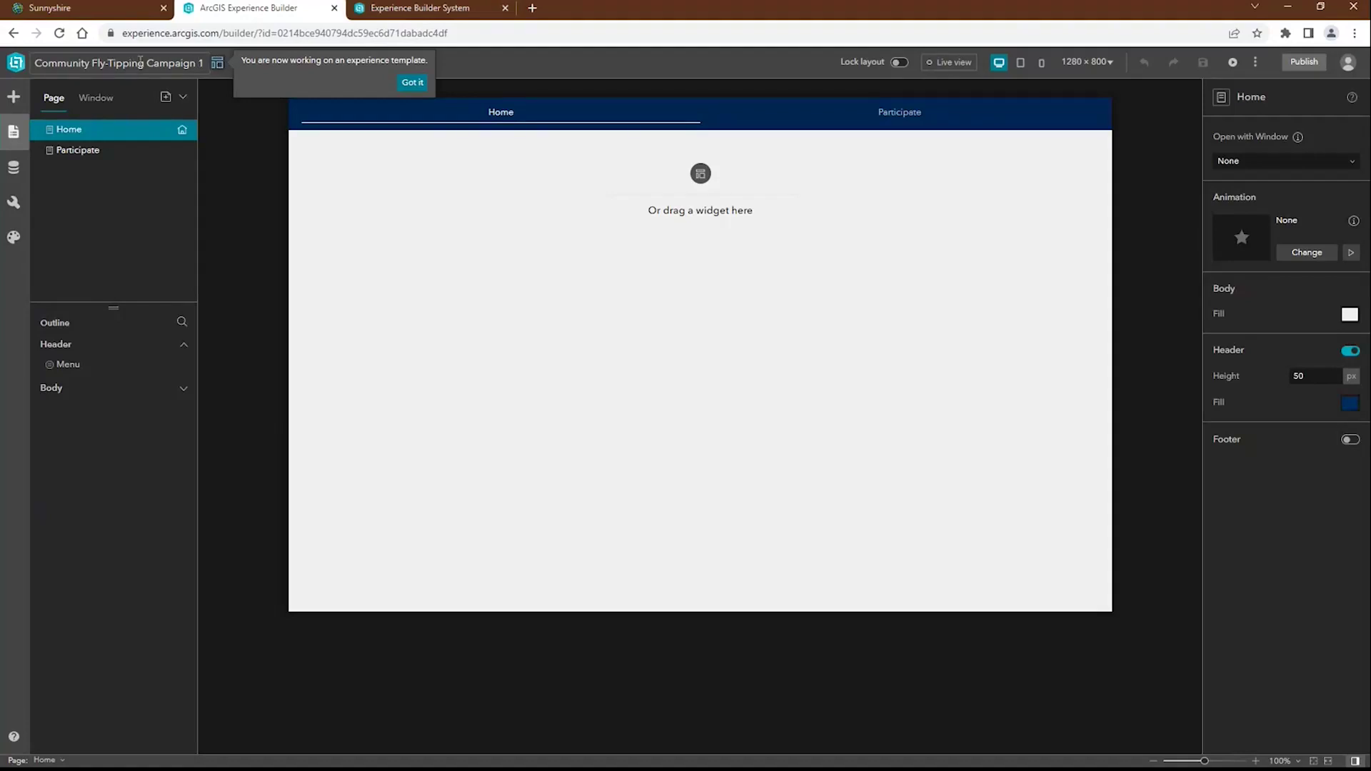
pyautogui.click(204, 66)
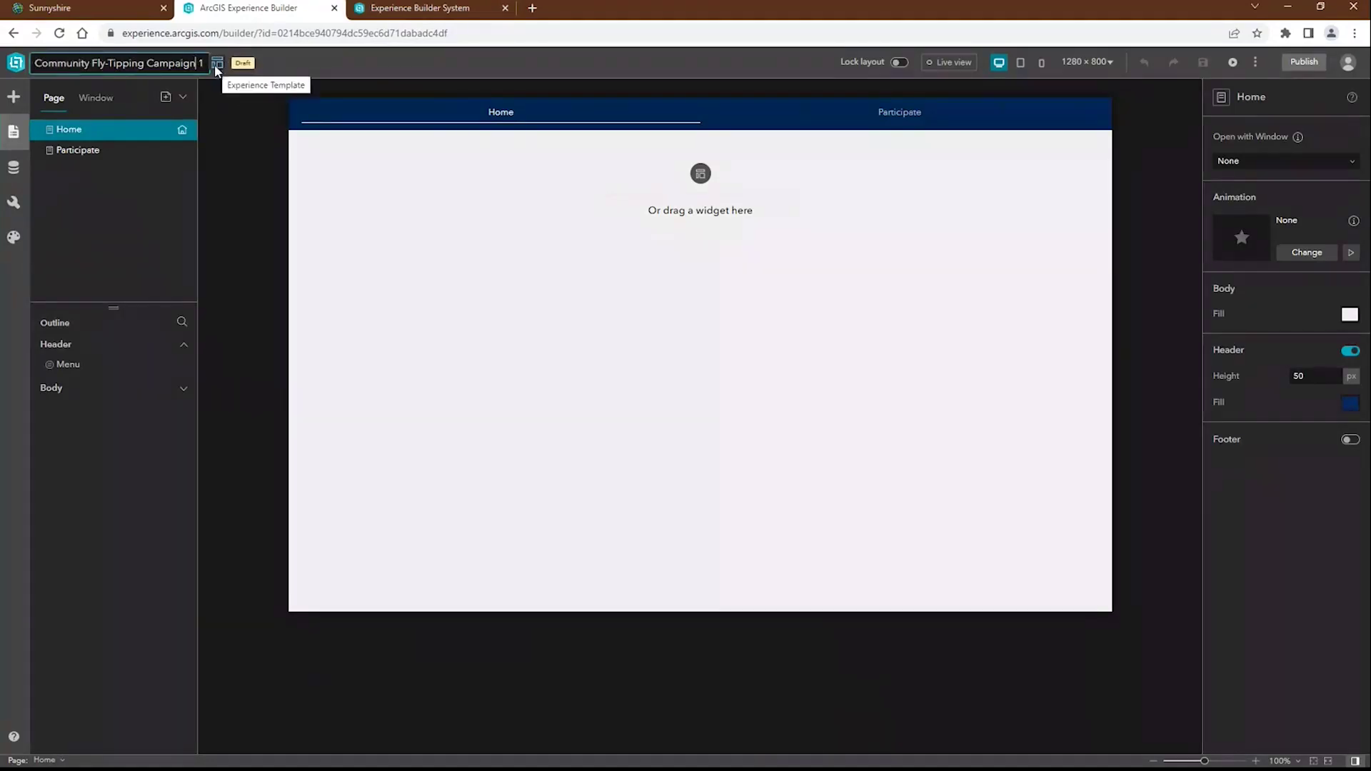
pyautogui.write('Template')
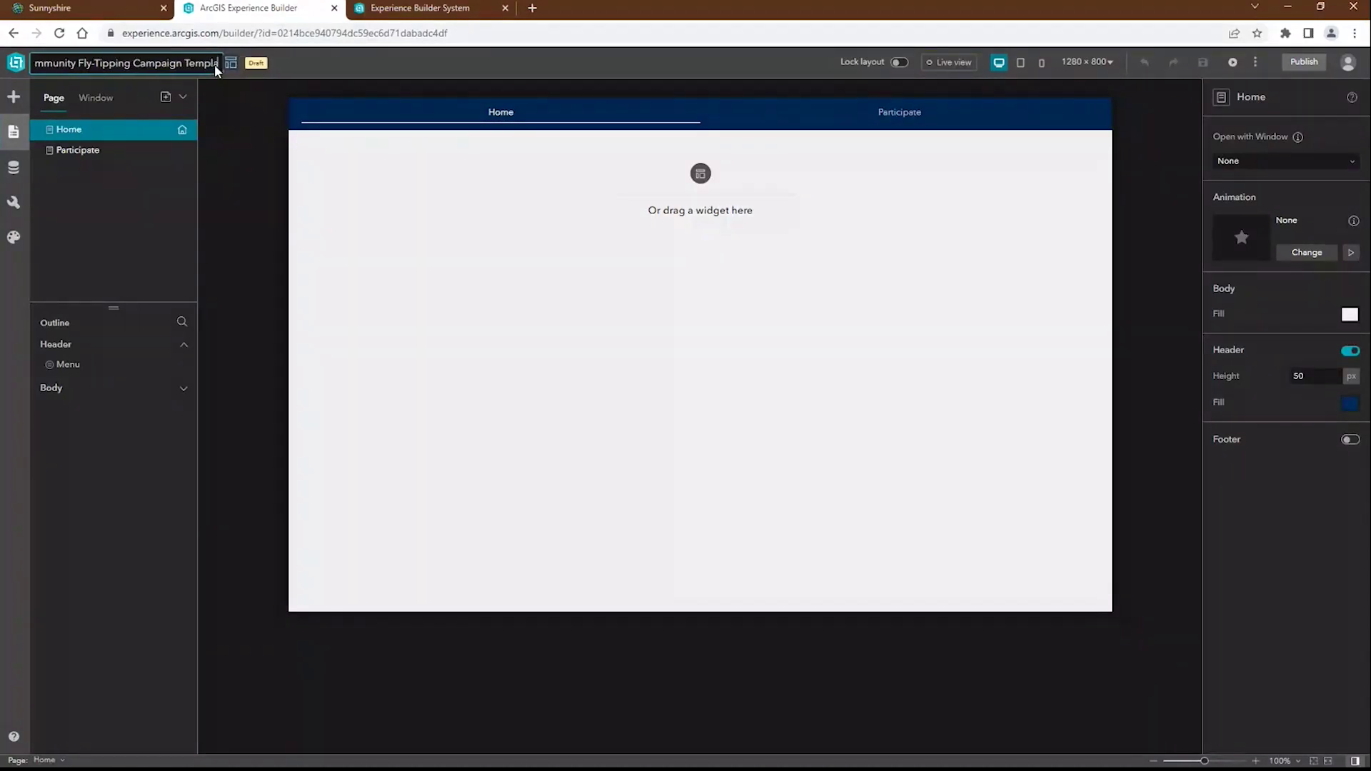
pyautogui.click(342, 71)
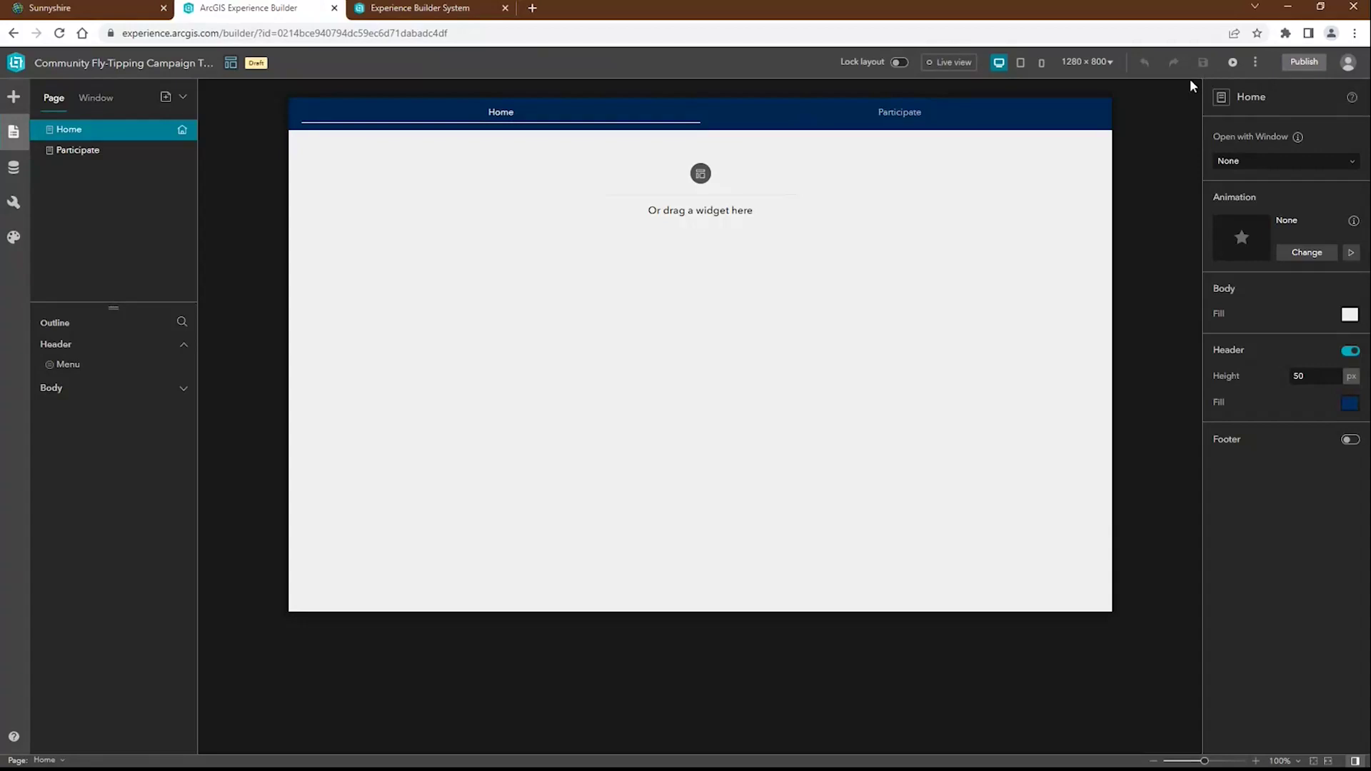
pyautogui.click(1303, 62)
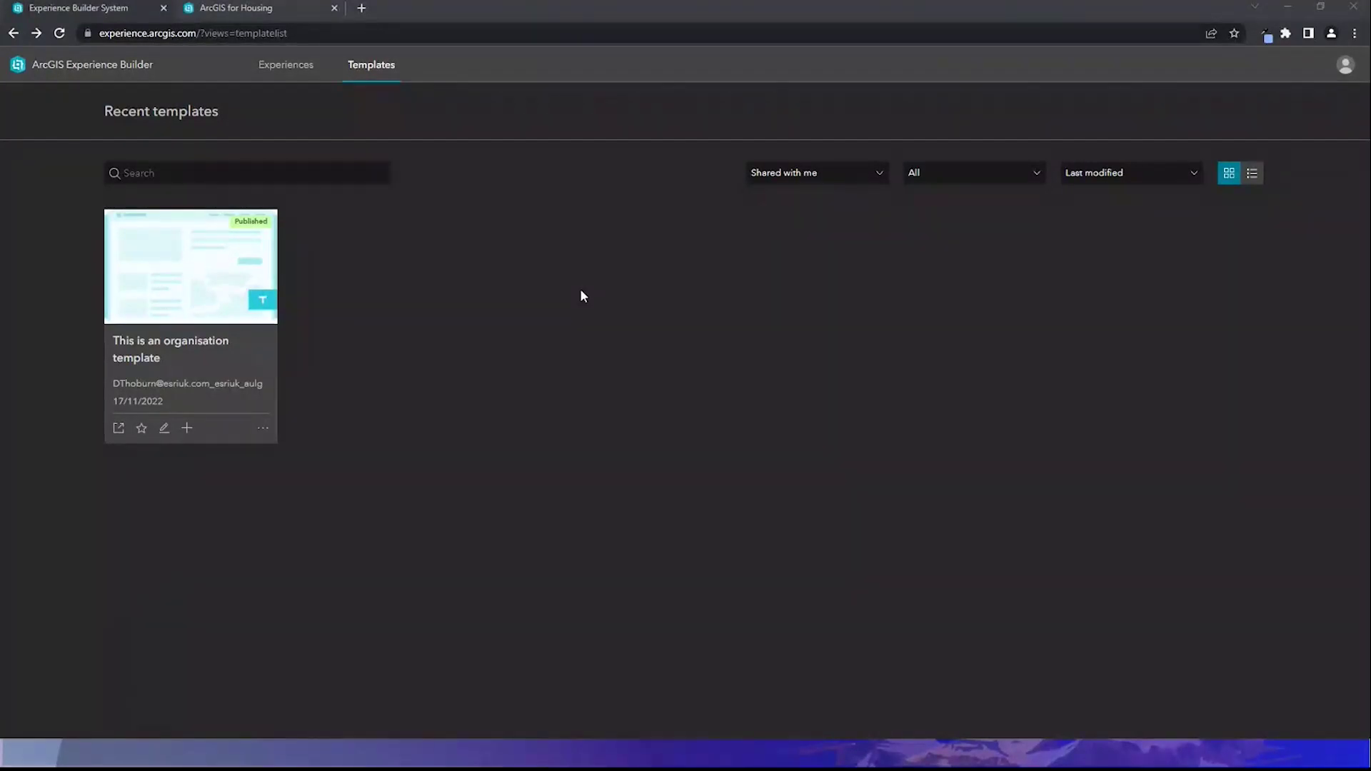
# - Reload the templates, filter them to those shared with me and open "Community Fly-Tipping Campaign Template" for editing
pyautogui.click(60, 33)
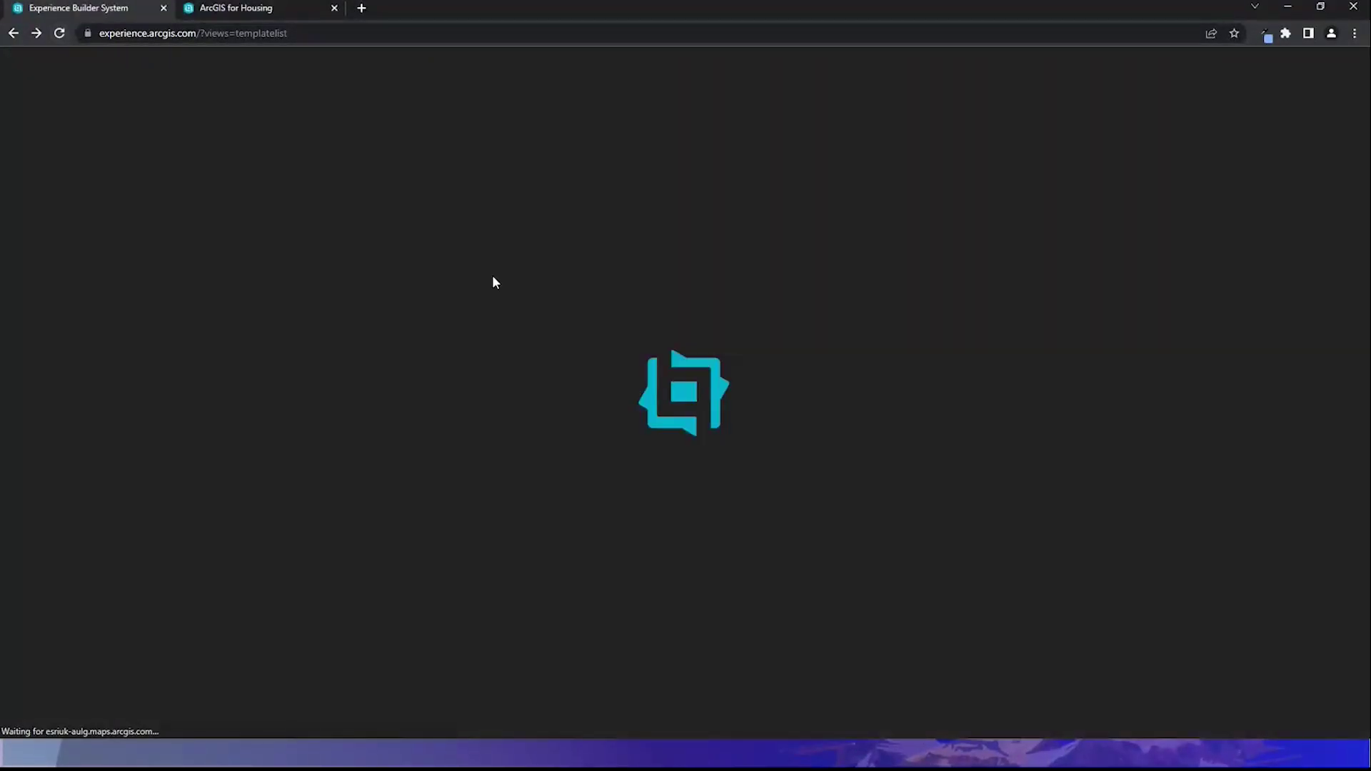
pyautogui.click(774, 173)
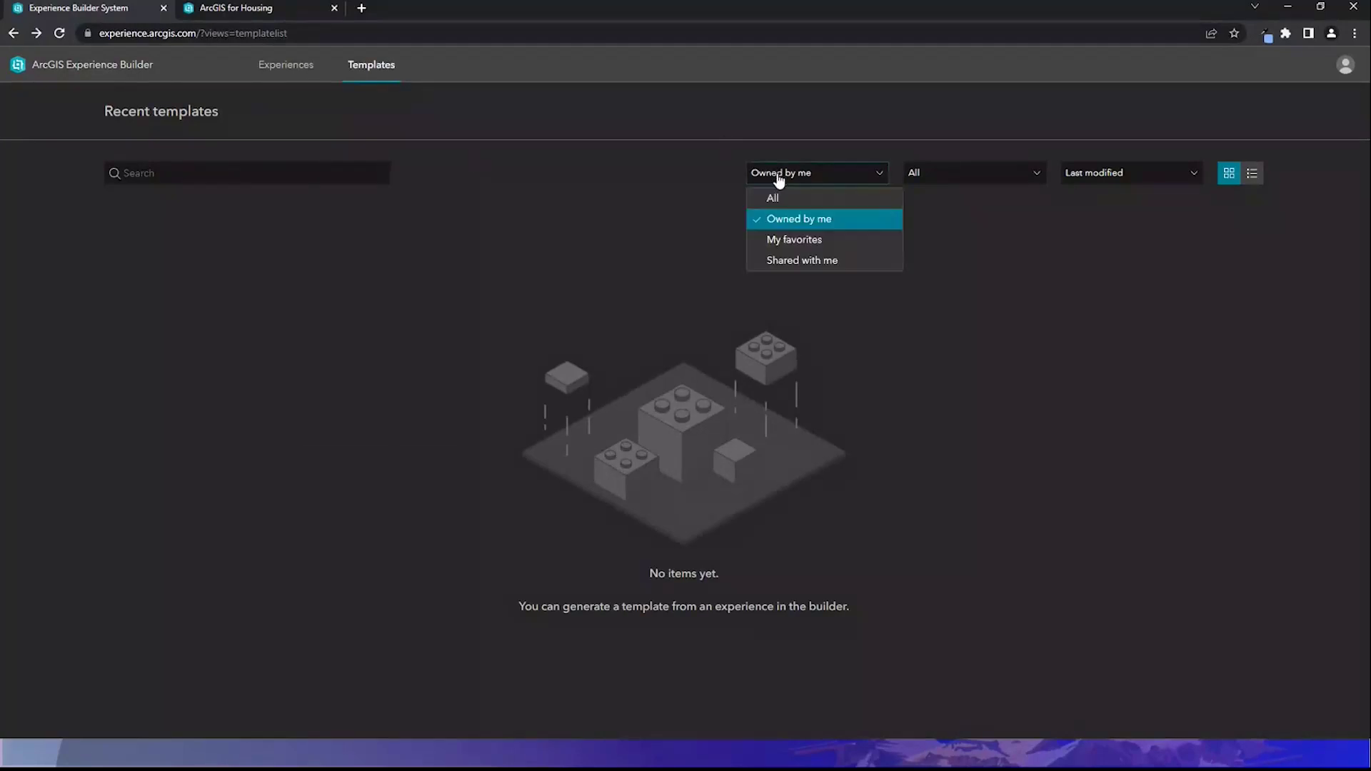
pyautogui.click(783, 261)
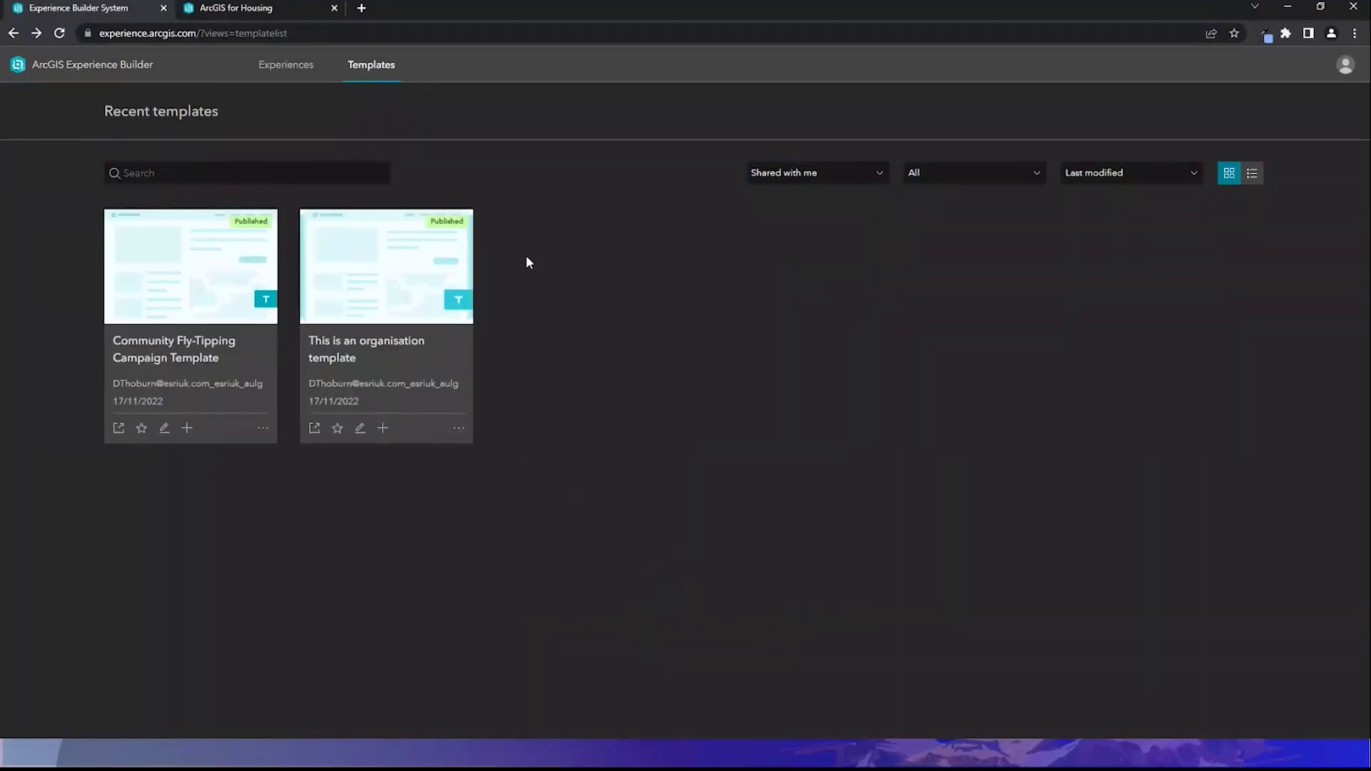
pyautogui.click(163, 431)
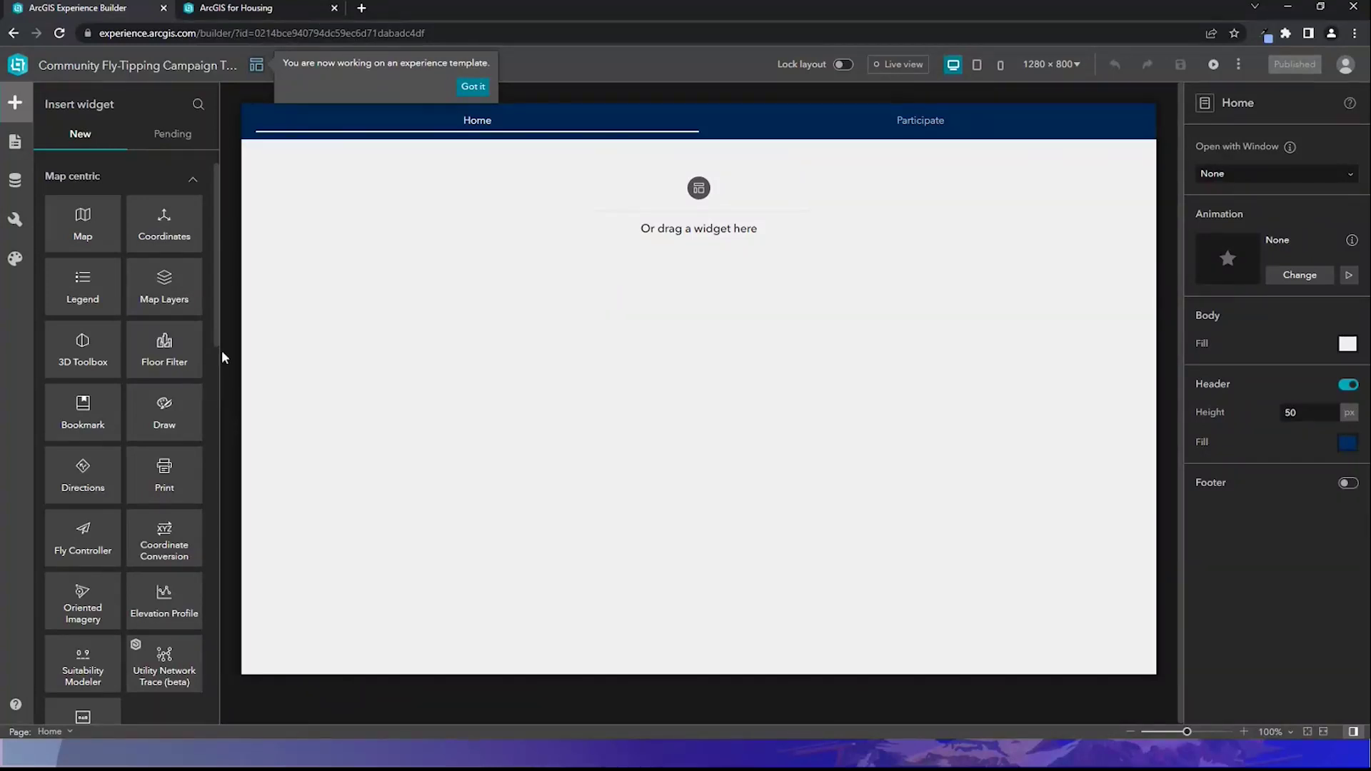
# - Add a Grid widget to the Home page and stretch it to fill the page body
pyautogui.moveTo(217, 309); pyautogui.dragTo(220, 674)
pyautogui.moveTo(96, 625); pyautogui.dragTo(396, 293)
pyautogui.moveTo(534, 433); pyautogui.dragTo(1137, 658)
# - Apply the Grid 1 layout, then widen its narrow column and shorten that column's upper cell
pyautogui.click(712, 408)
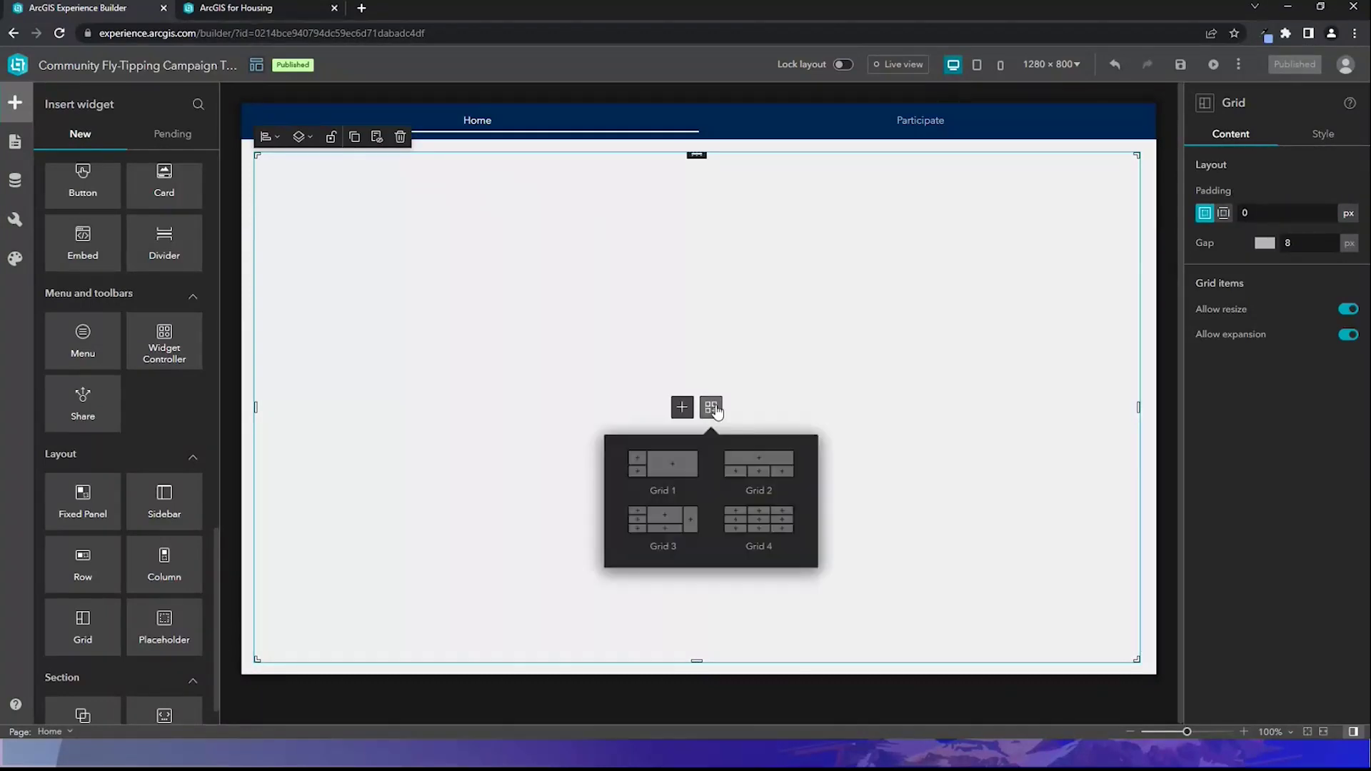
pyautogui.click(683, 469)
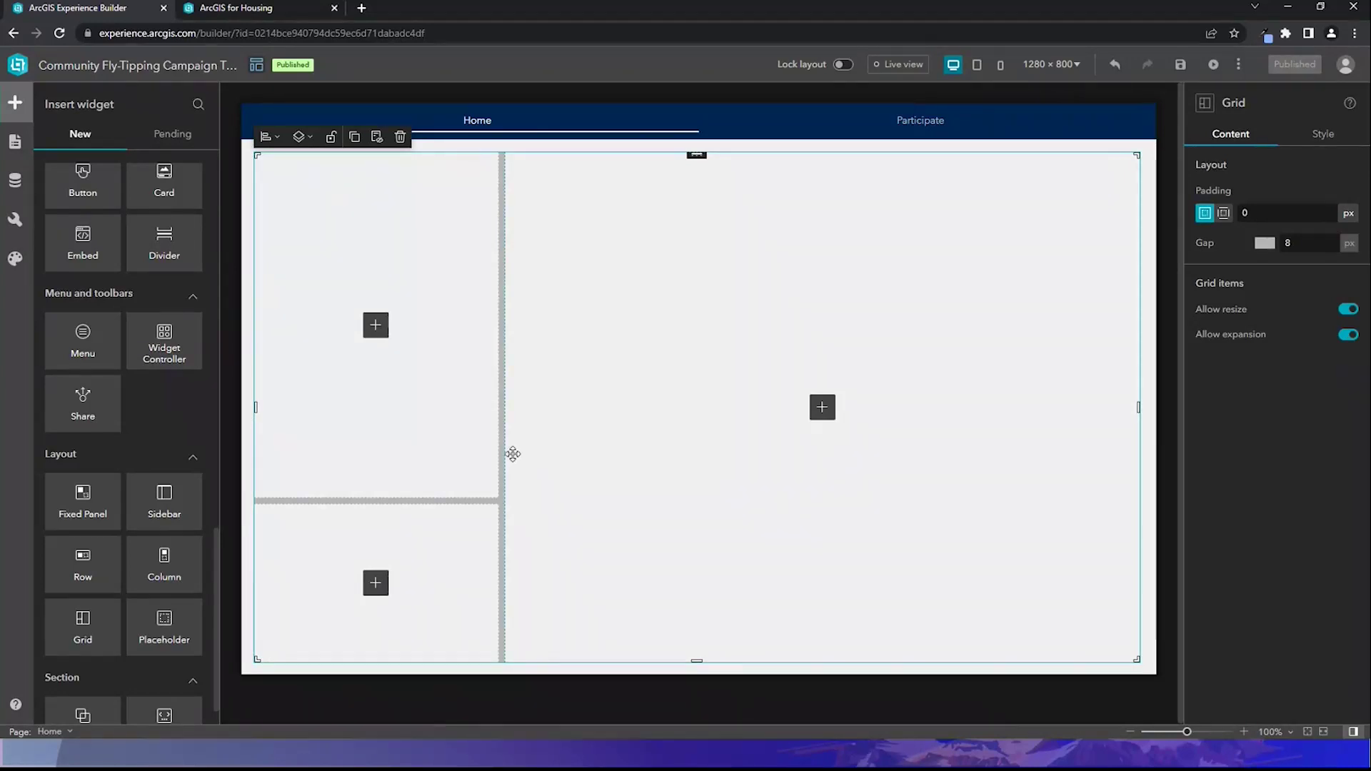
pyautogui.moveTo(502, 448); pyautogui.dragTo(554, 452)
pyautogui.moveTo(502, 499); pyautogui.dragTo(517, 379)
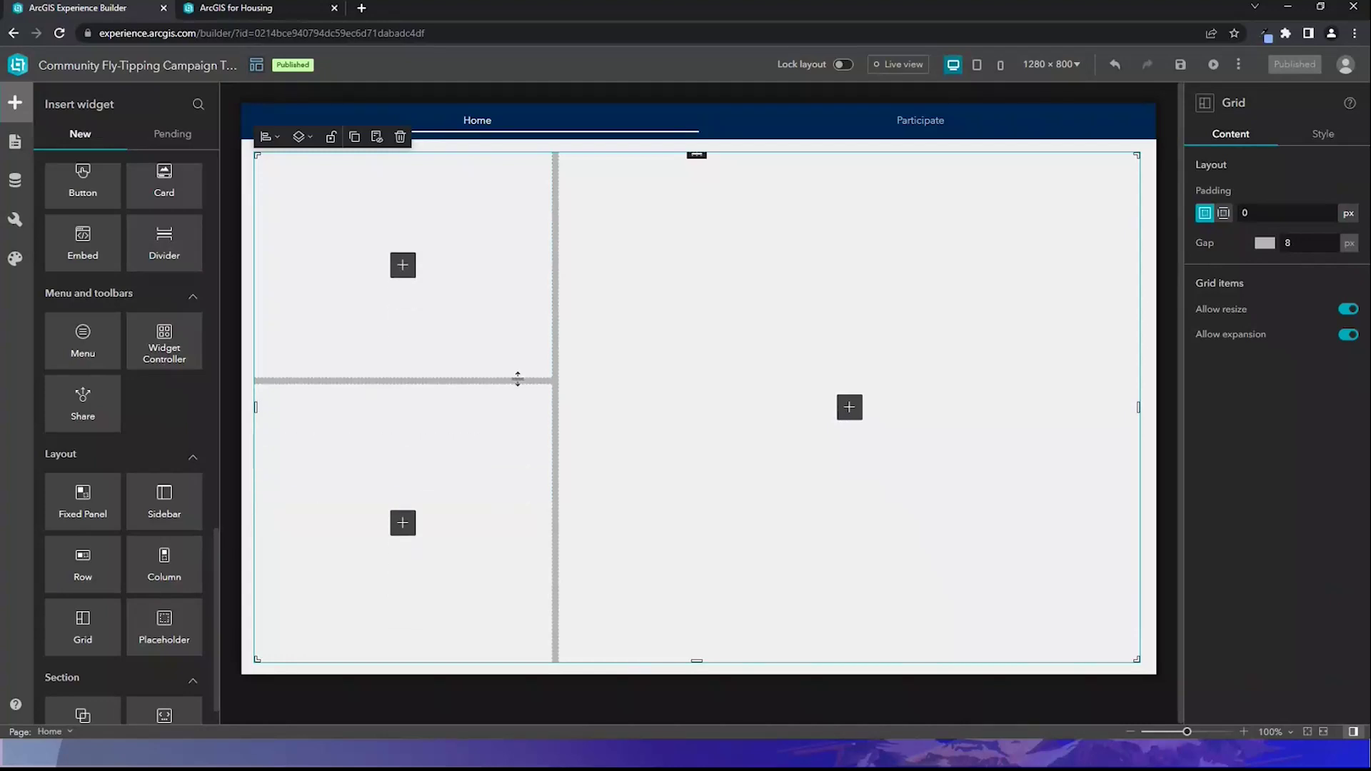
# - Add a Map widget to the large cell of the grid and unlock it for rearranging its internal widgets
pyautogui.click(849, 408)
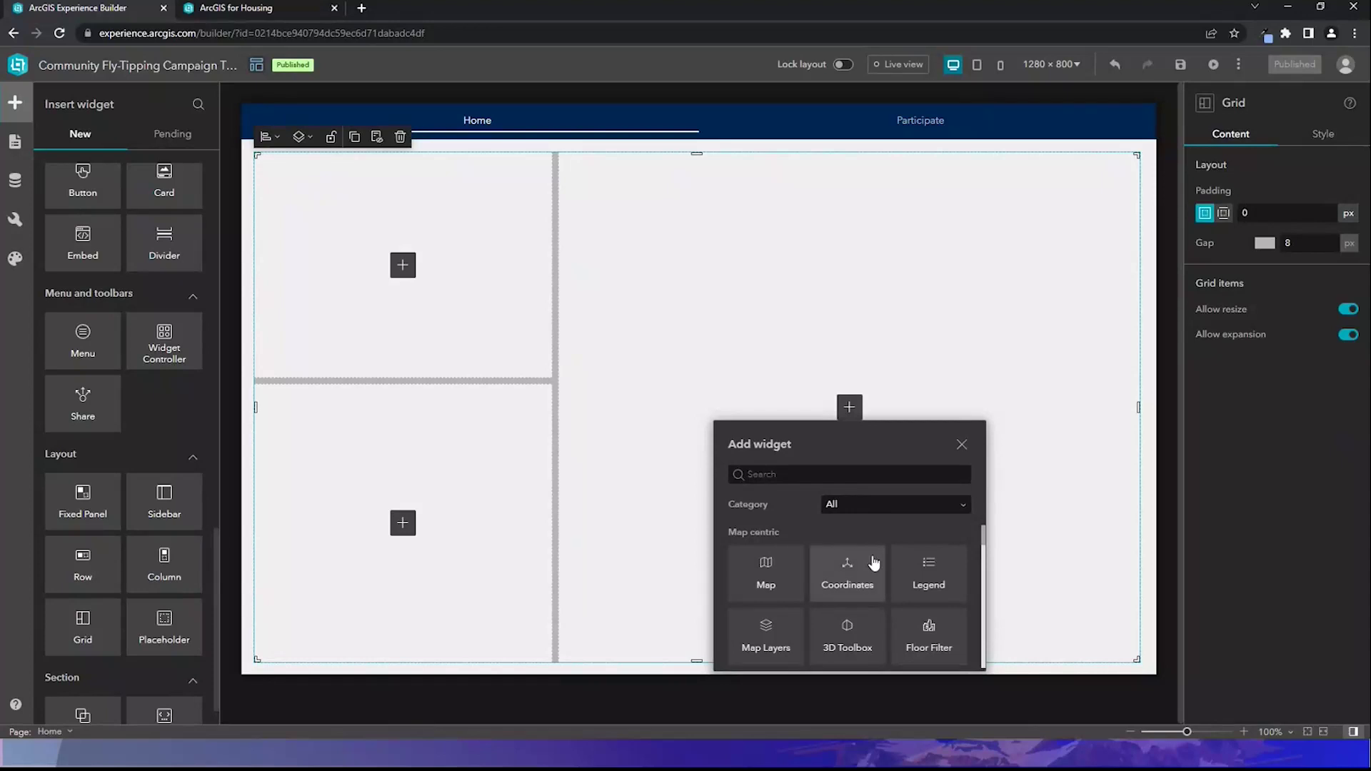
pyautogui.click(848, 475)
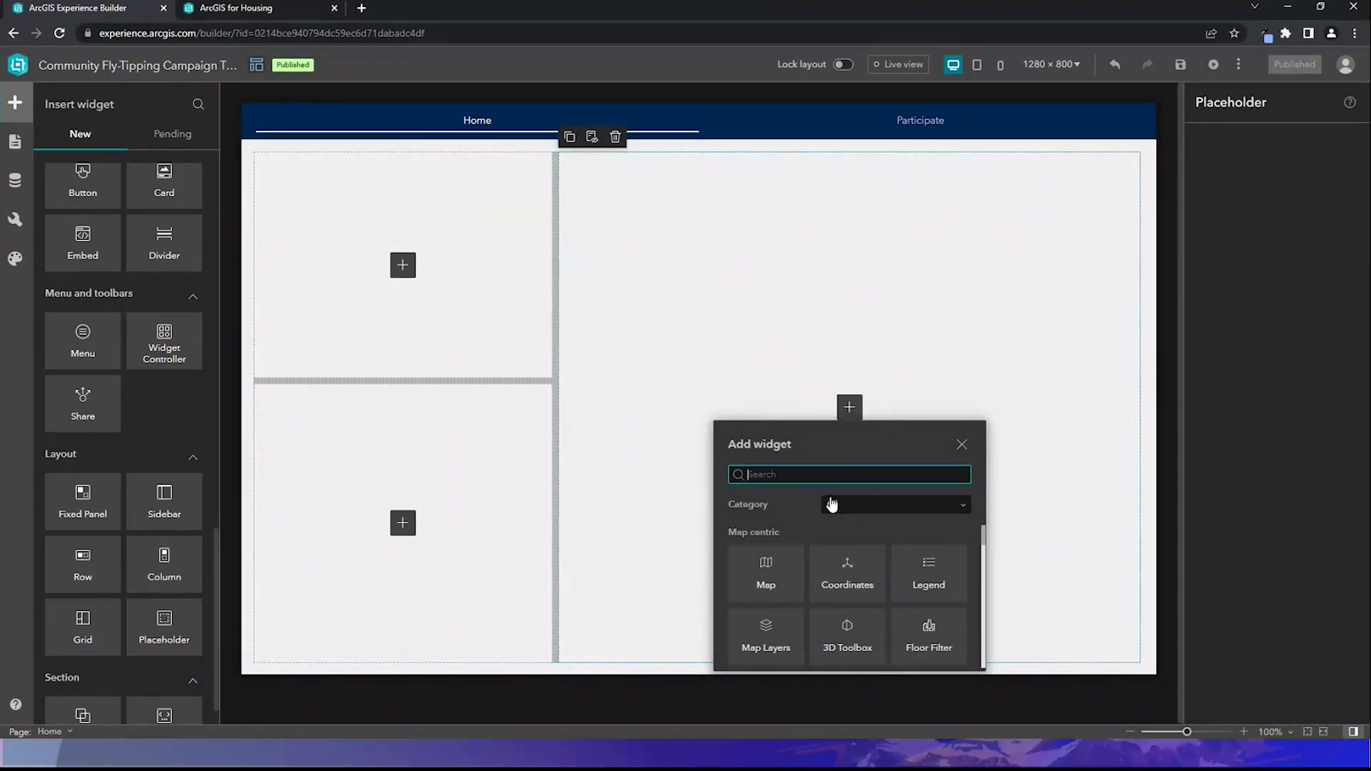
pyautogui.click(786, 581)
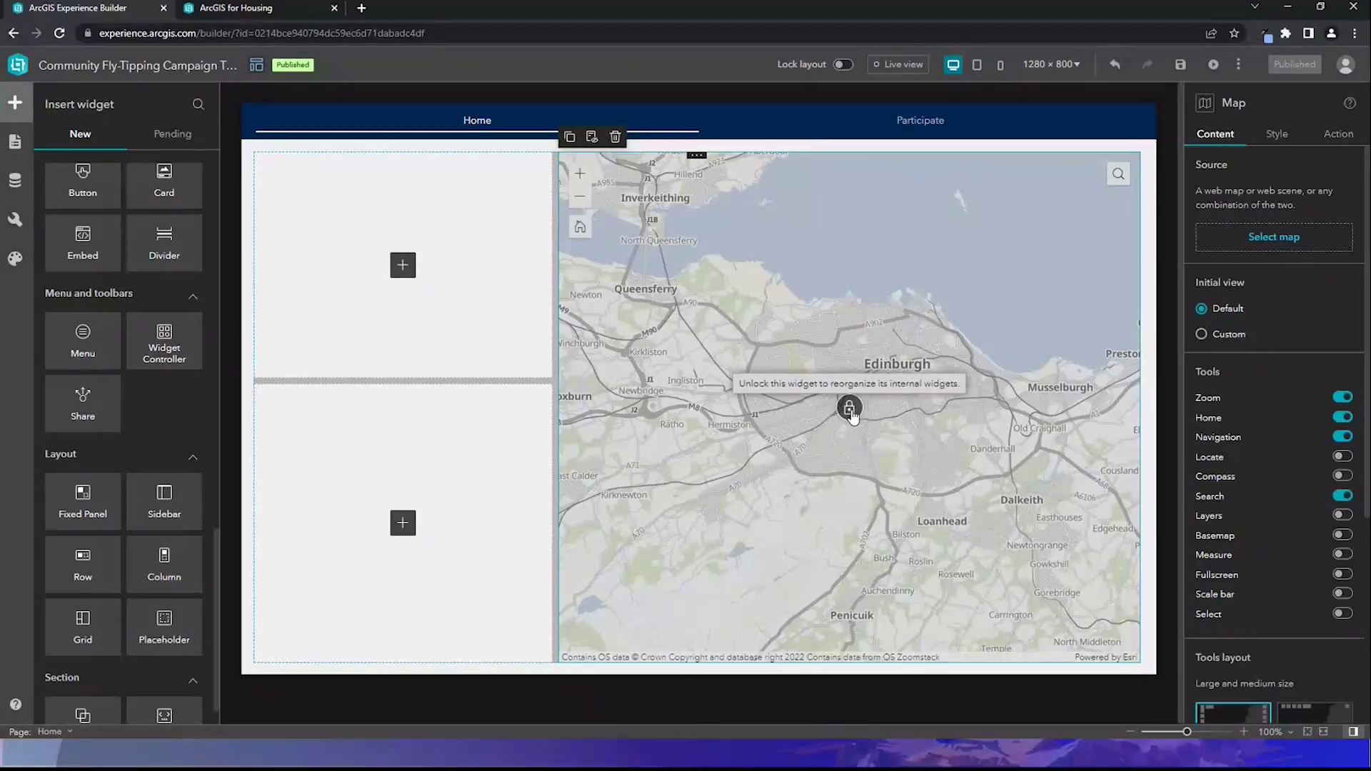
pyautogui.click(848, 408)
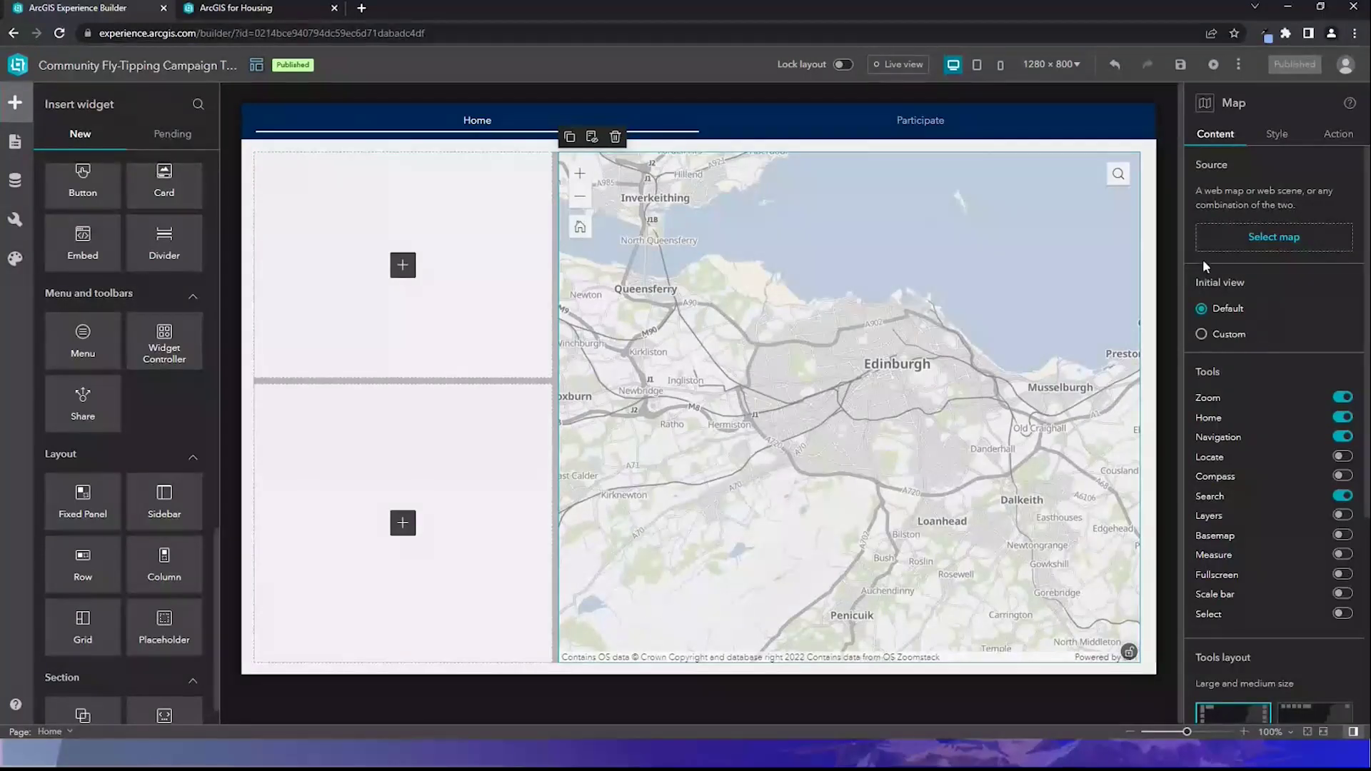
# - Set the Community Bins survey web map as the Map widget's source and close the data selection
pyautogui.click(1236, 246)
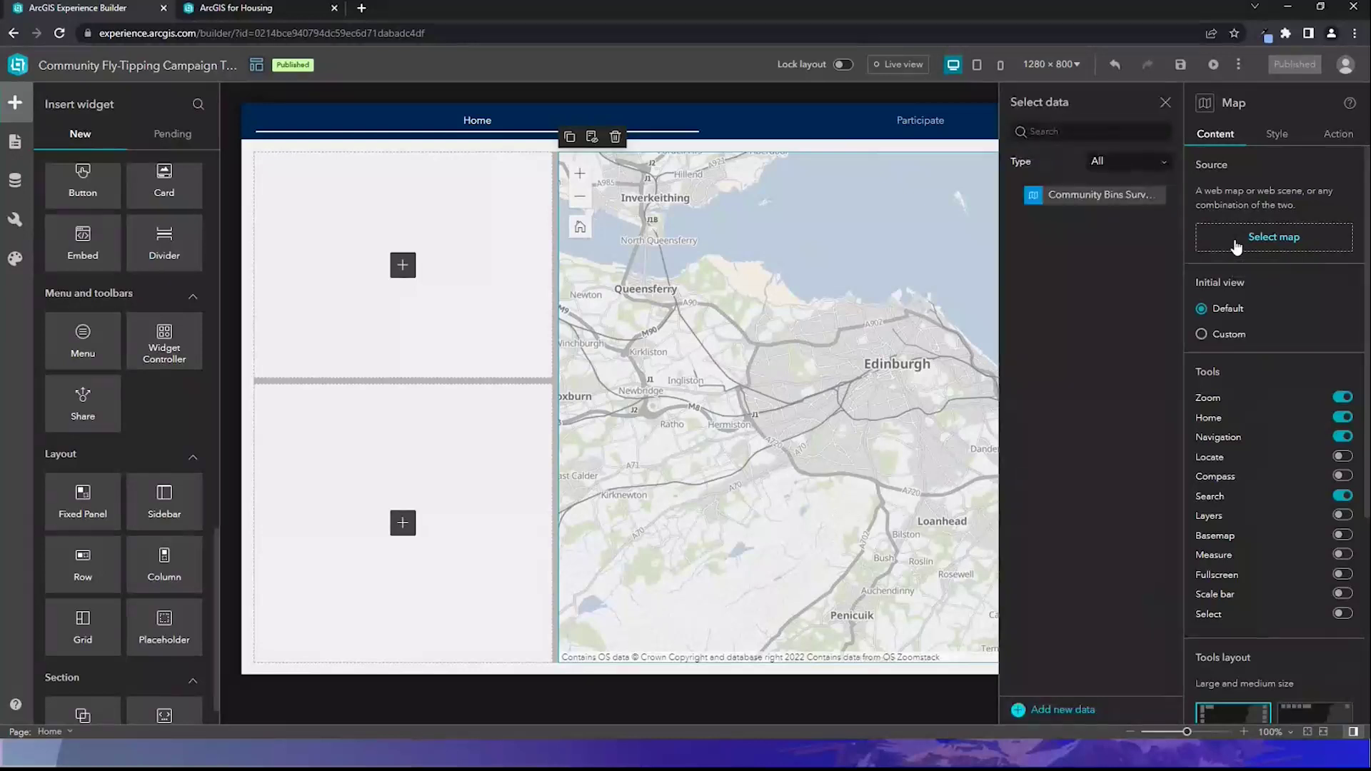
pyautogui.click(1086, 200)
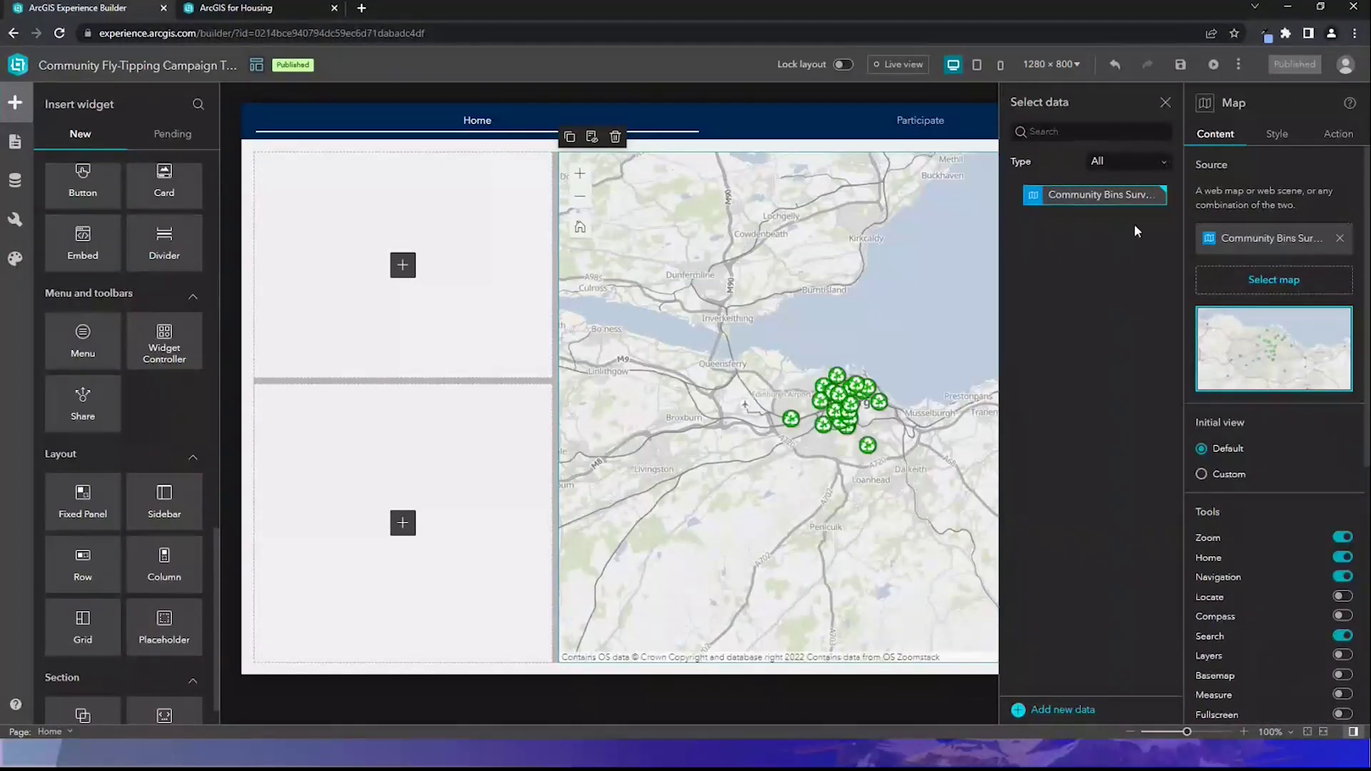
pyautogui.click(1165, 103)
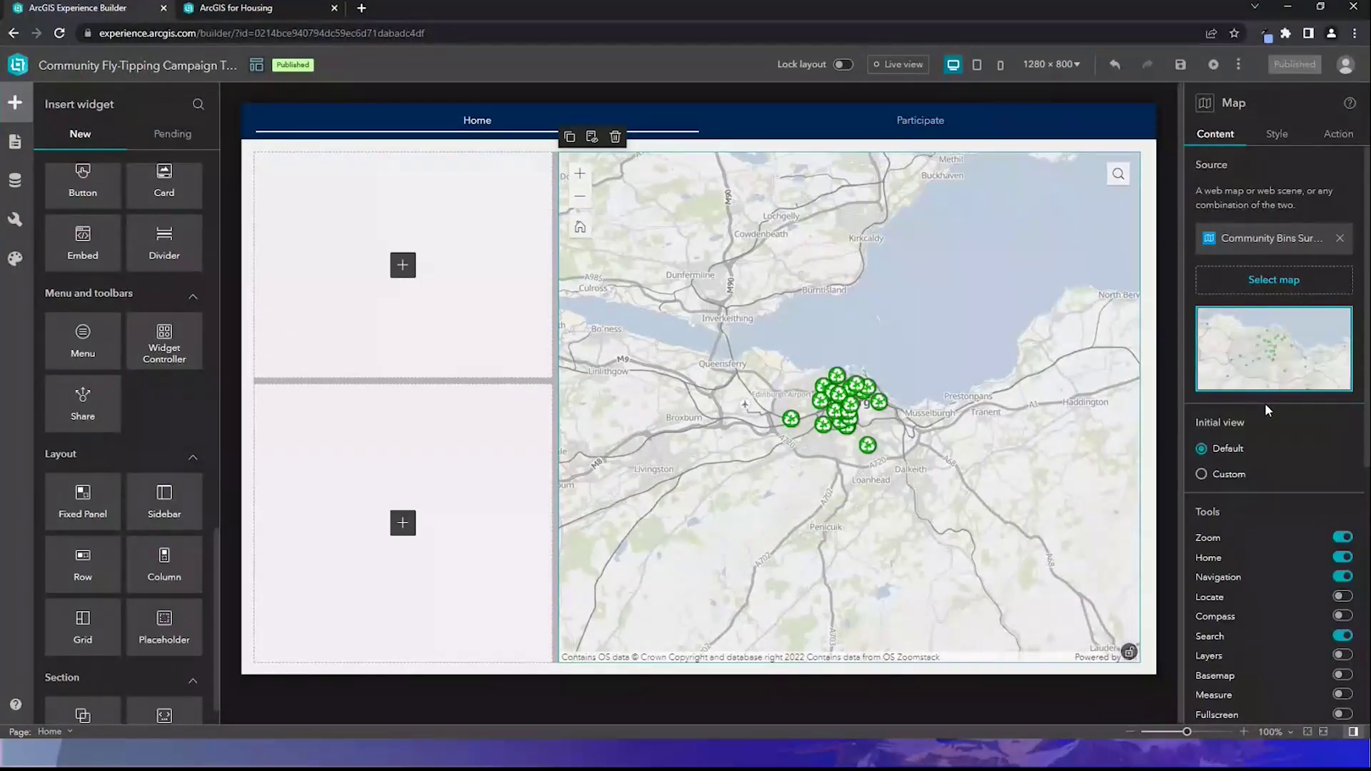
# - Give the map a custom initial view zoomed in on the survey points around Edinburgh
pyautogui.click(1202, 475)
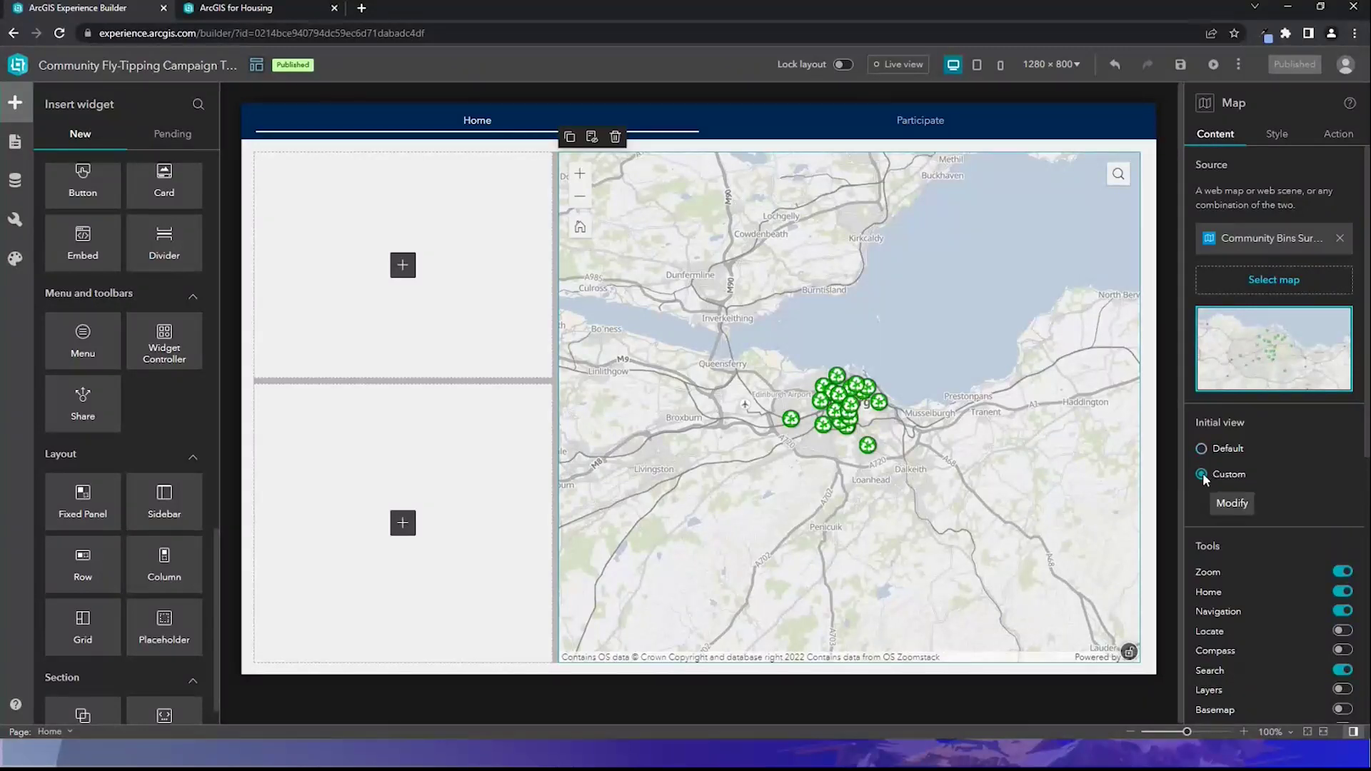
pyautogui.click(1230, 502)
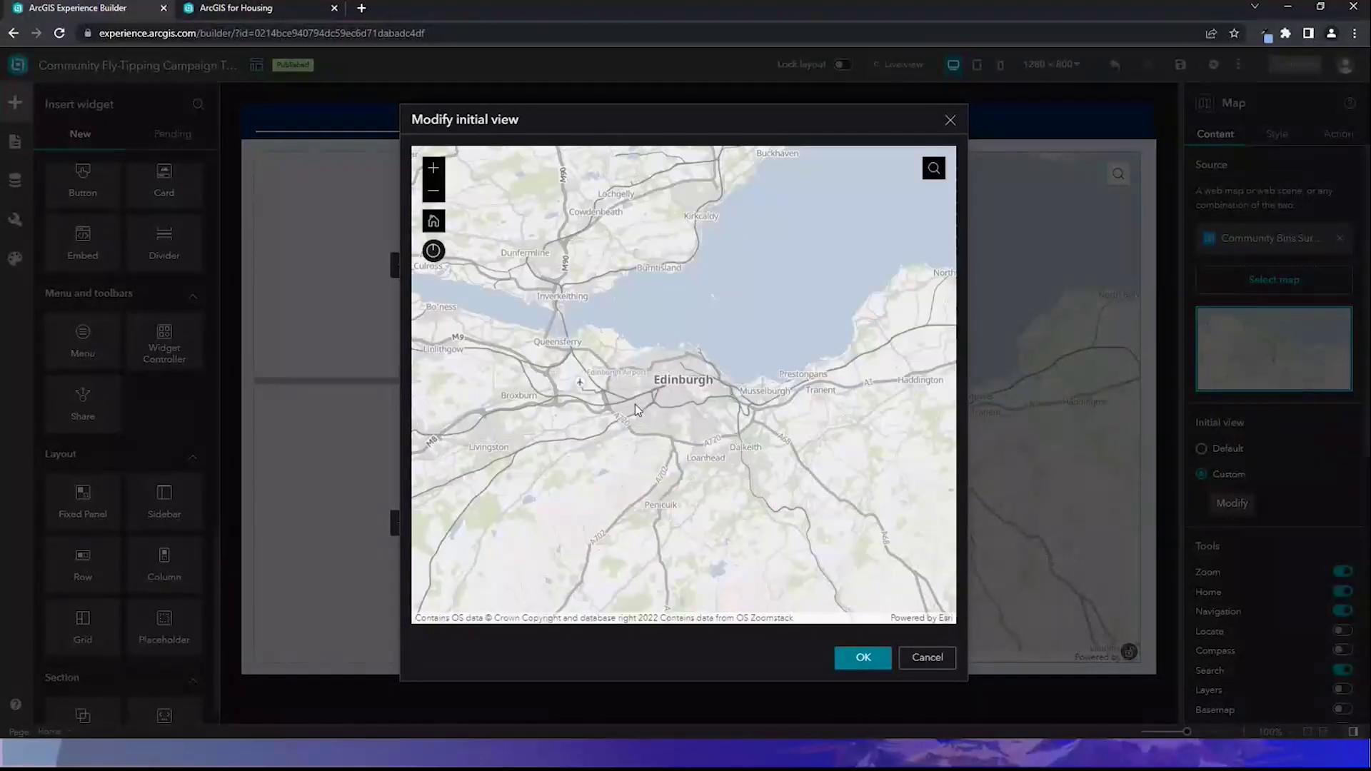
pyautogui.click(433, 168)
pyautogui.click(433, 167)
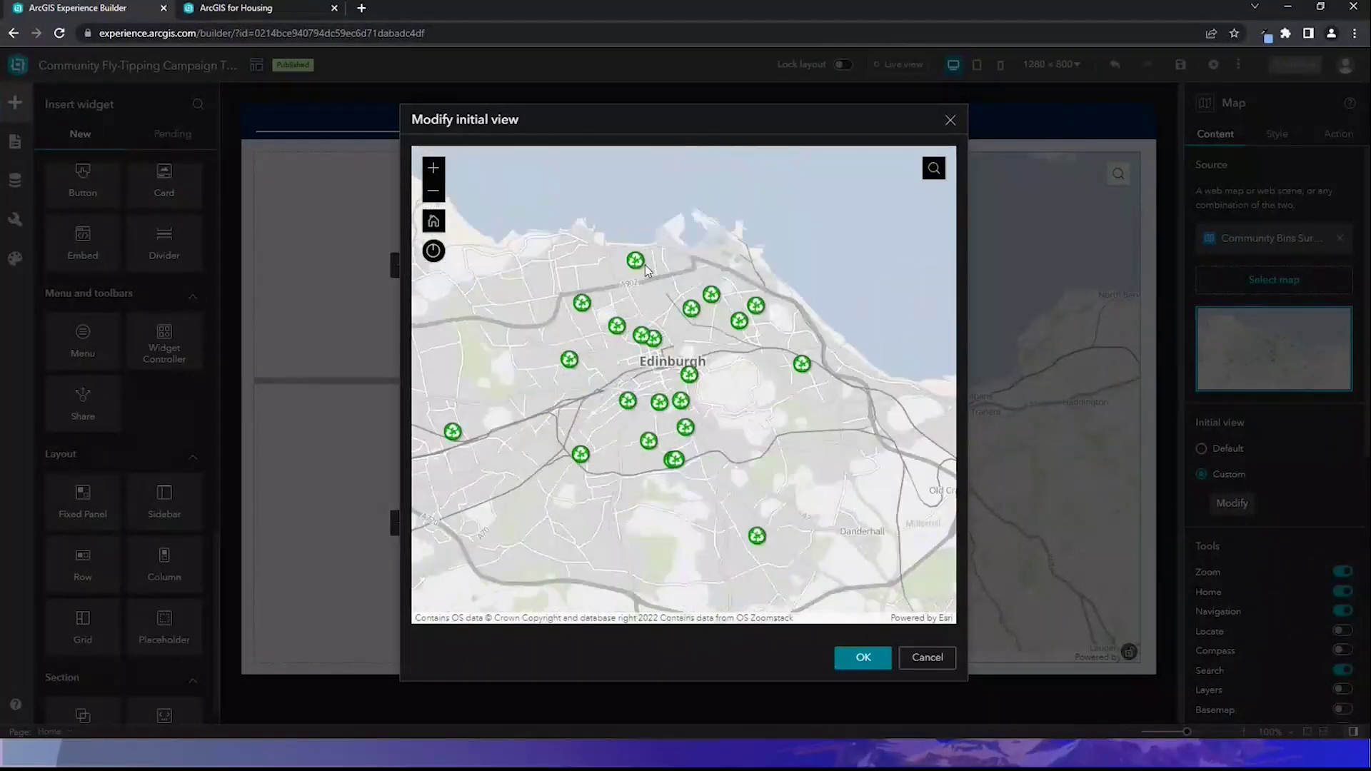
pyautogui.click(862, 657)
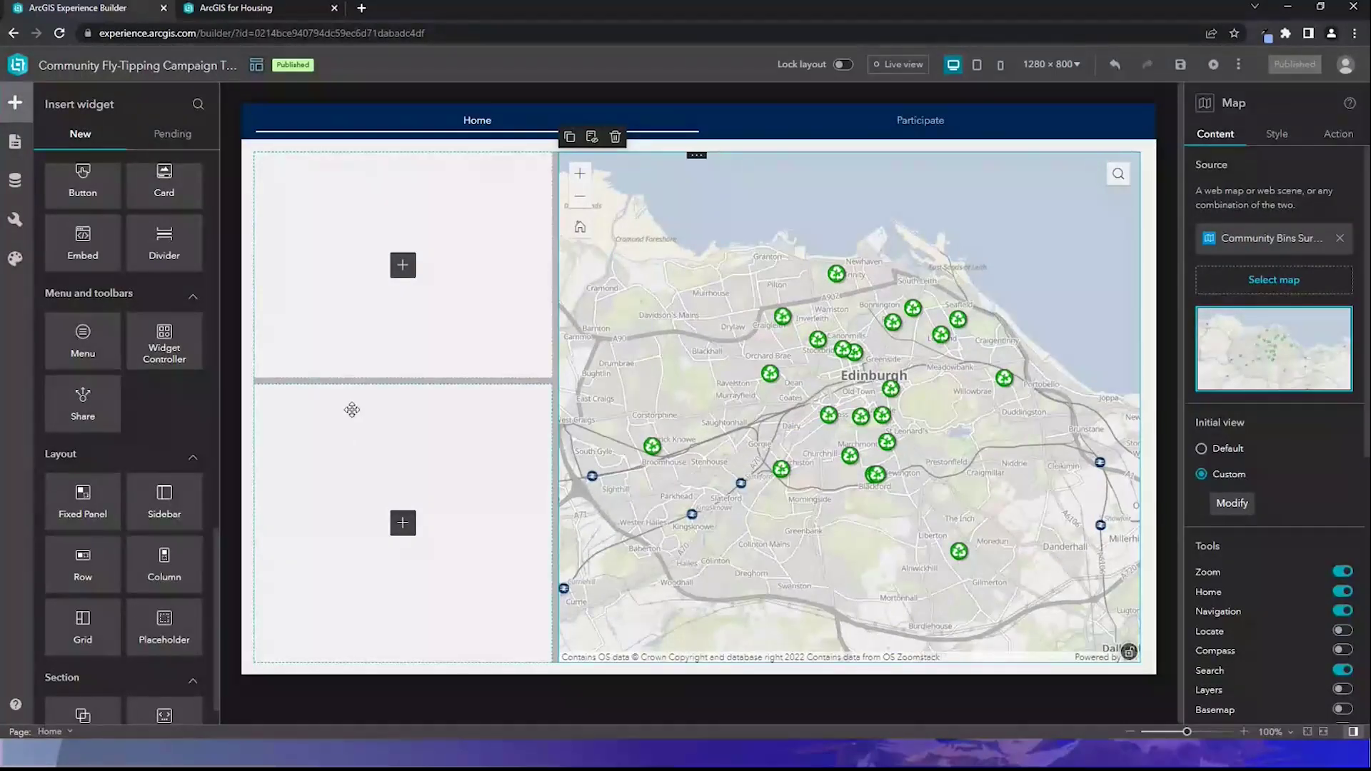
# - Add a Text widget to the small upper grid cell and fill in the "Help keep our streets clean" campaign introduction
pyautogui.click(402, 266)
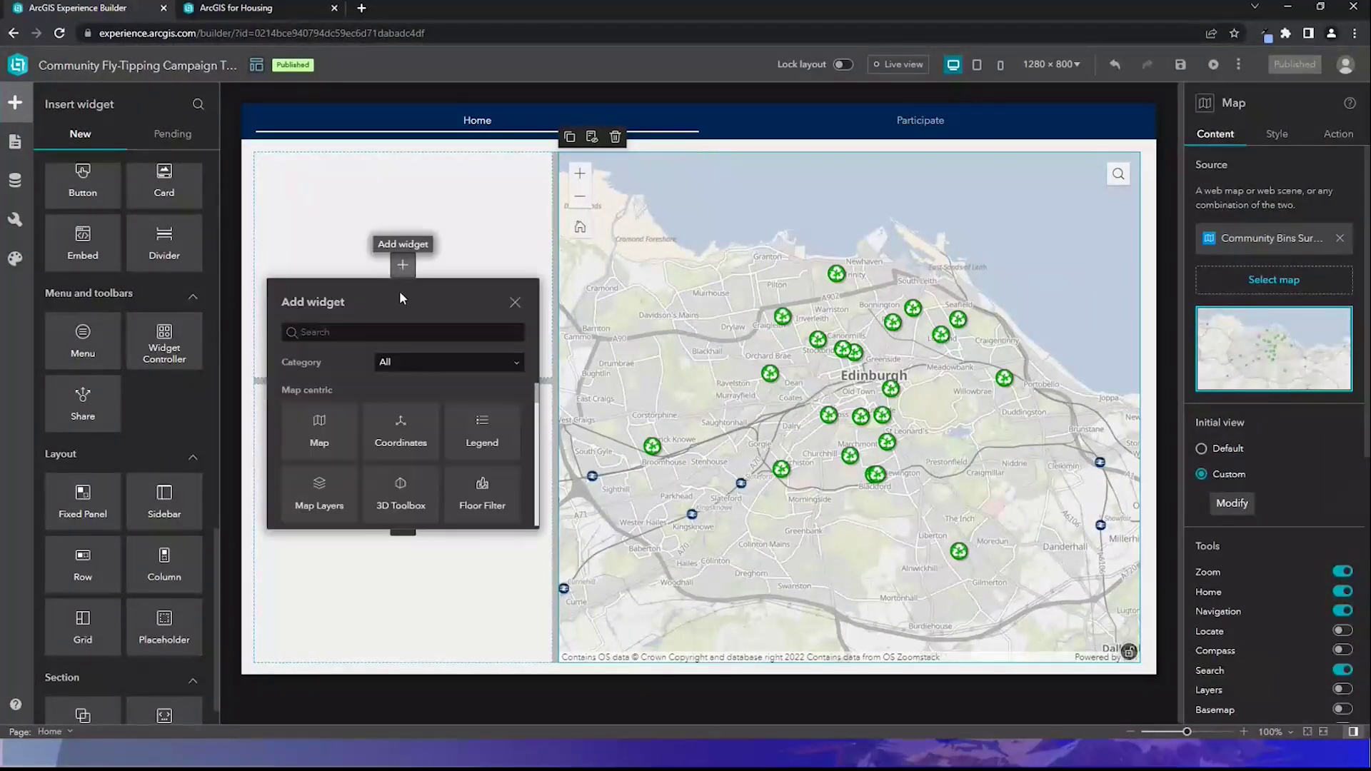
pyautogui.click(397, 332)
pyautogui.write('text')
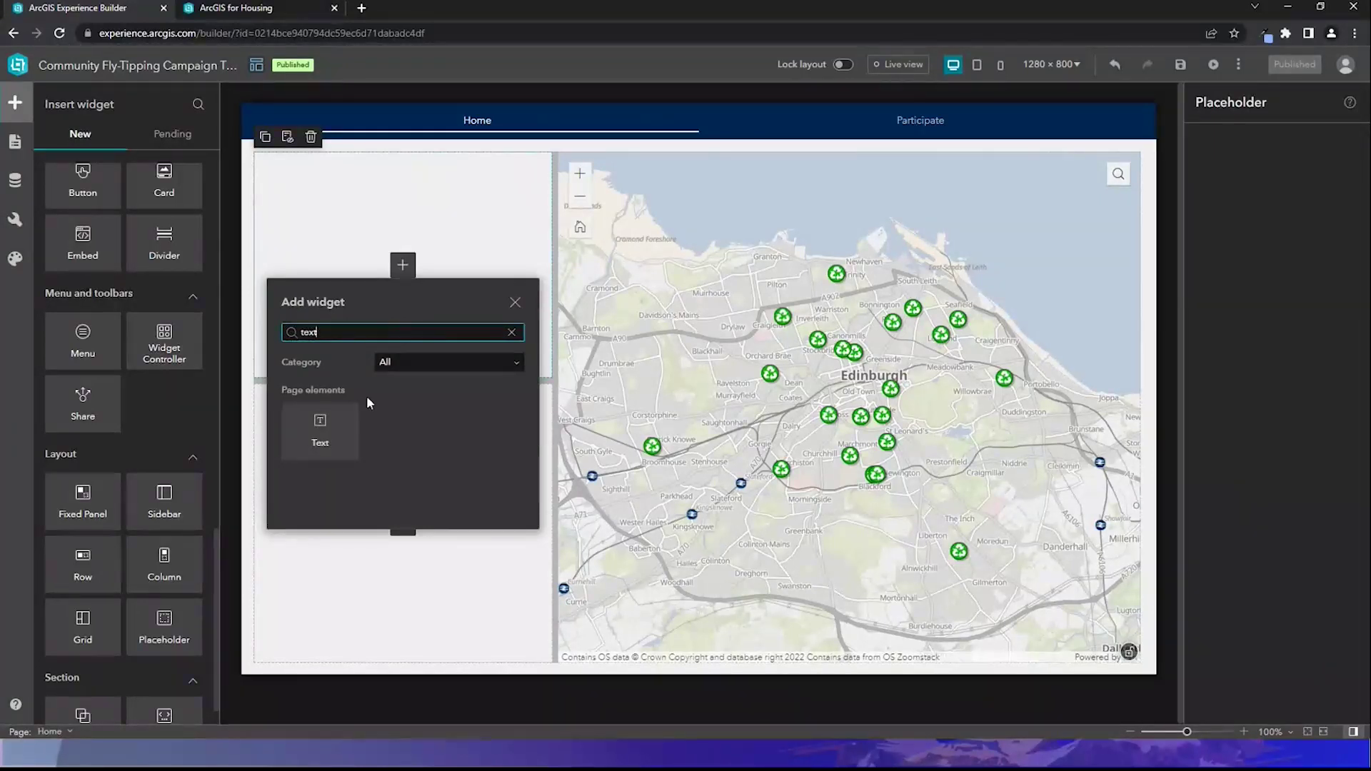
pyautogui.click(341, 421)
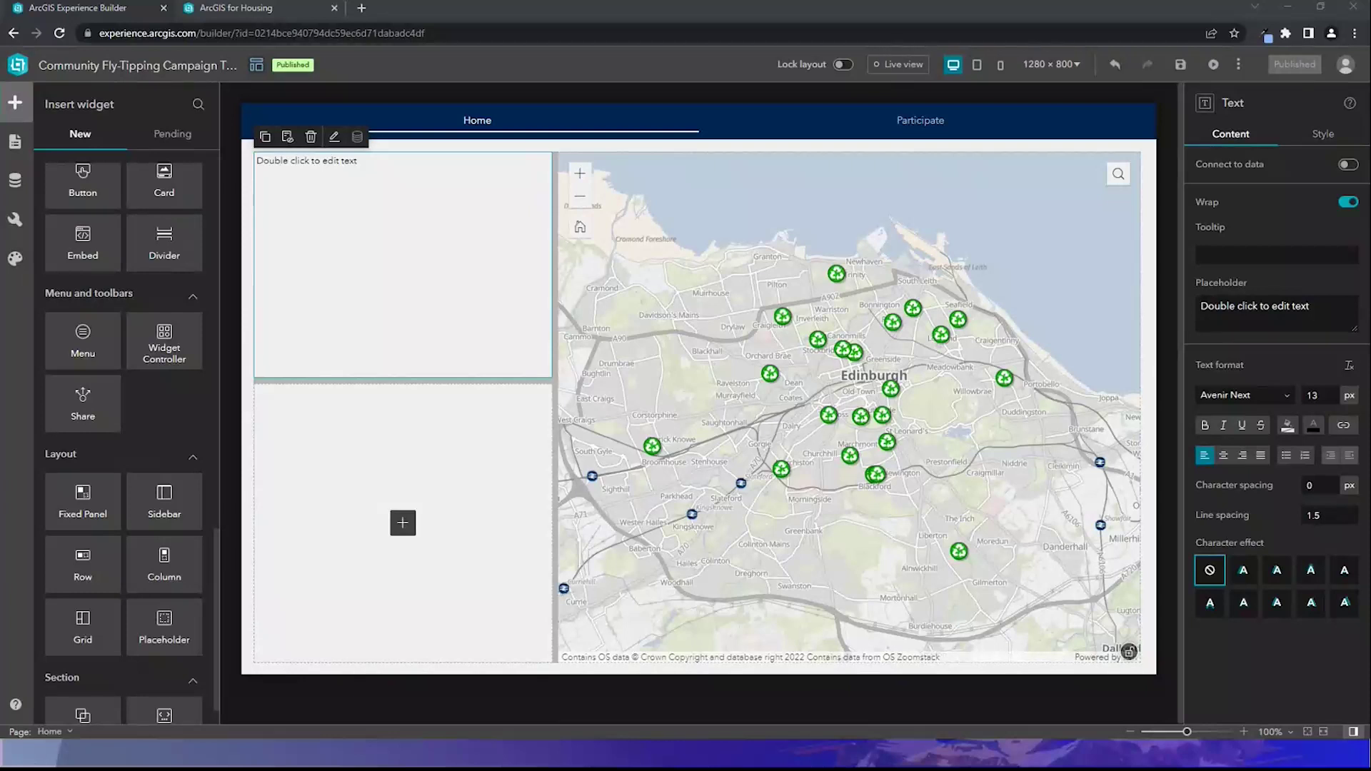
pyautogui.doubleClick(307, 189)
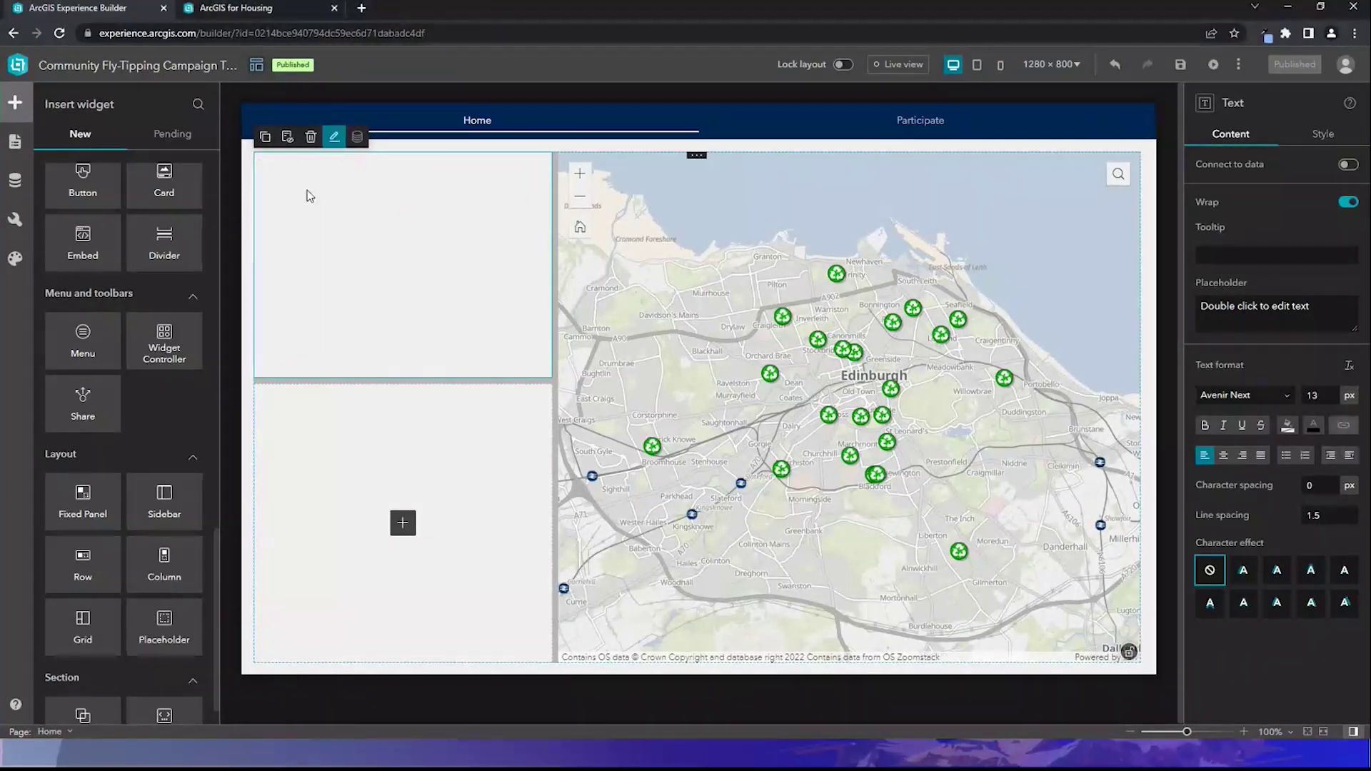
pyautogui.write('Help keep our streets clean  We are working to keep our streets clean by understanding areas of prominent waste issues. Use the interactive map to explore areas of reported waste issues, including fly-tipping, missed bin collections, and overflowing communal bins. Click here to report an issue on rubbish waste in your area.')
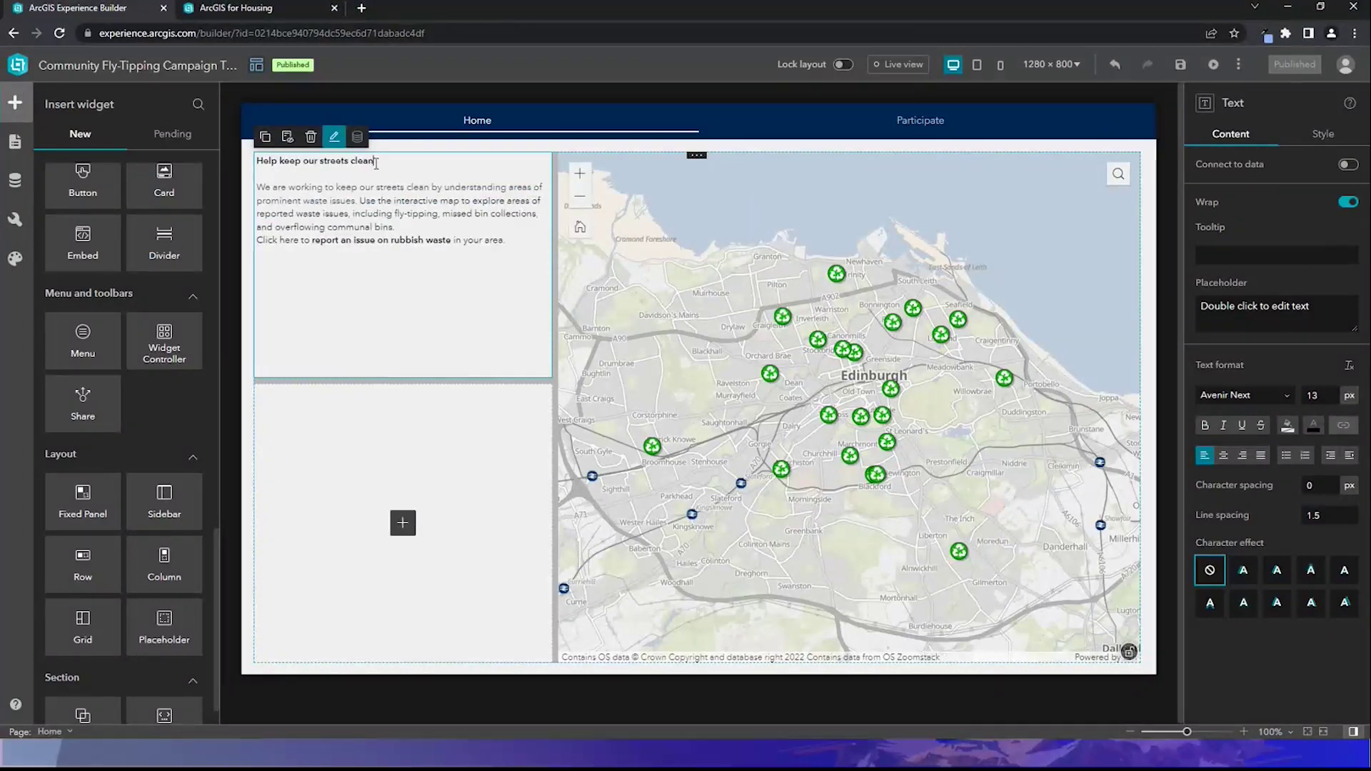
# - Set the "Help keep our streets clean" heading to 20 px and the campaign text below it to 16 px
pyautogui.tripleClick(376, 163)
pyautogui.moveTo(356, 189); pyautogui.dragTo(330, 190)
pyautogui.write('20')
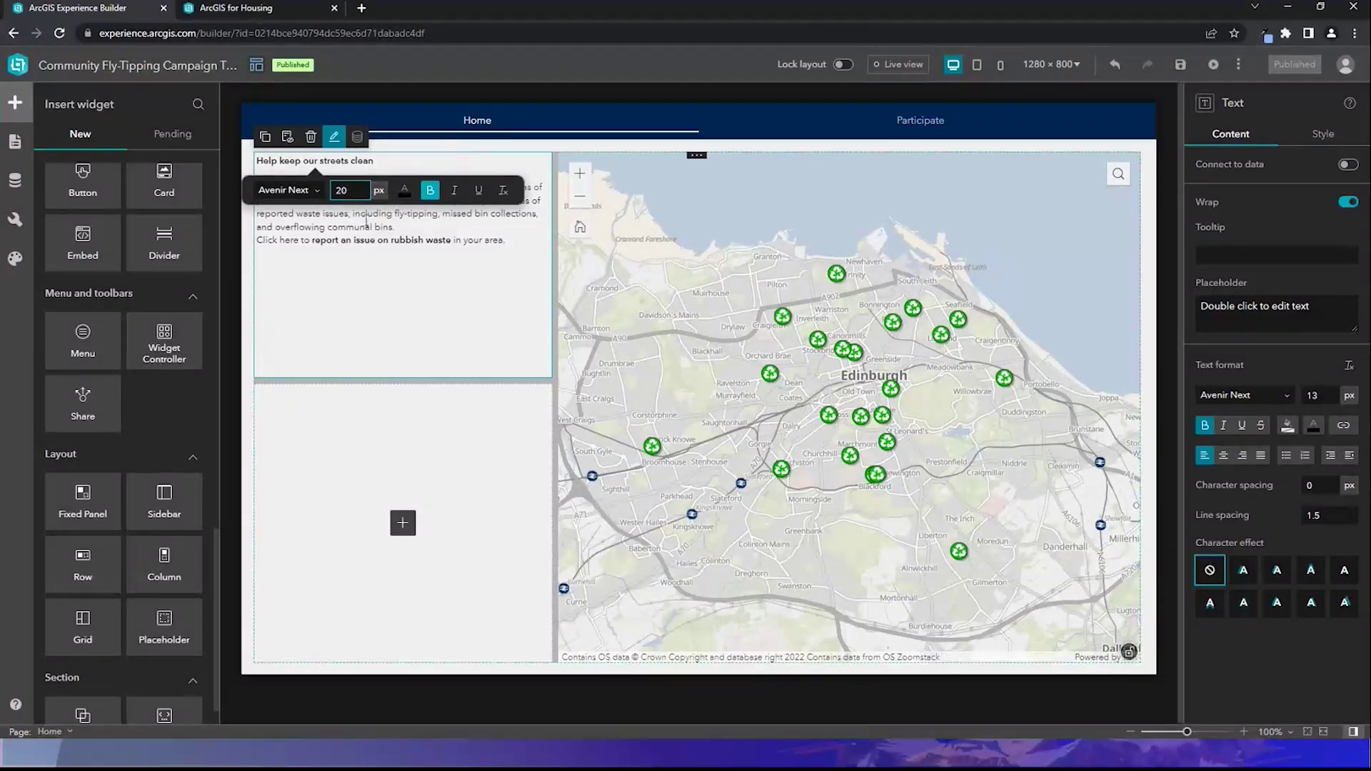
pyautogui.moveTo(256, 180); pyautogui.dragTo(508, 247)
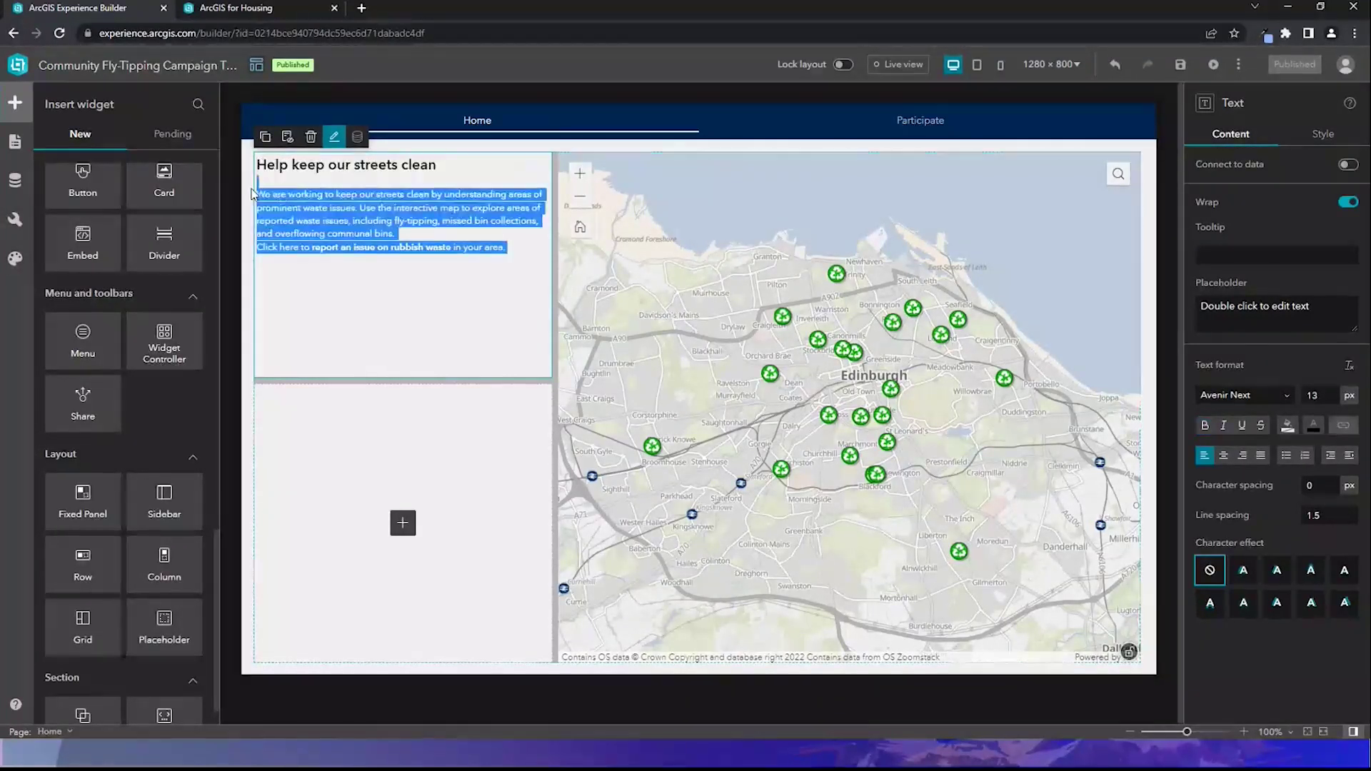
pyautogui.click(370, 277)
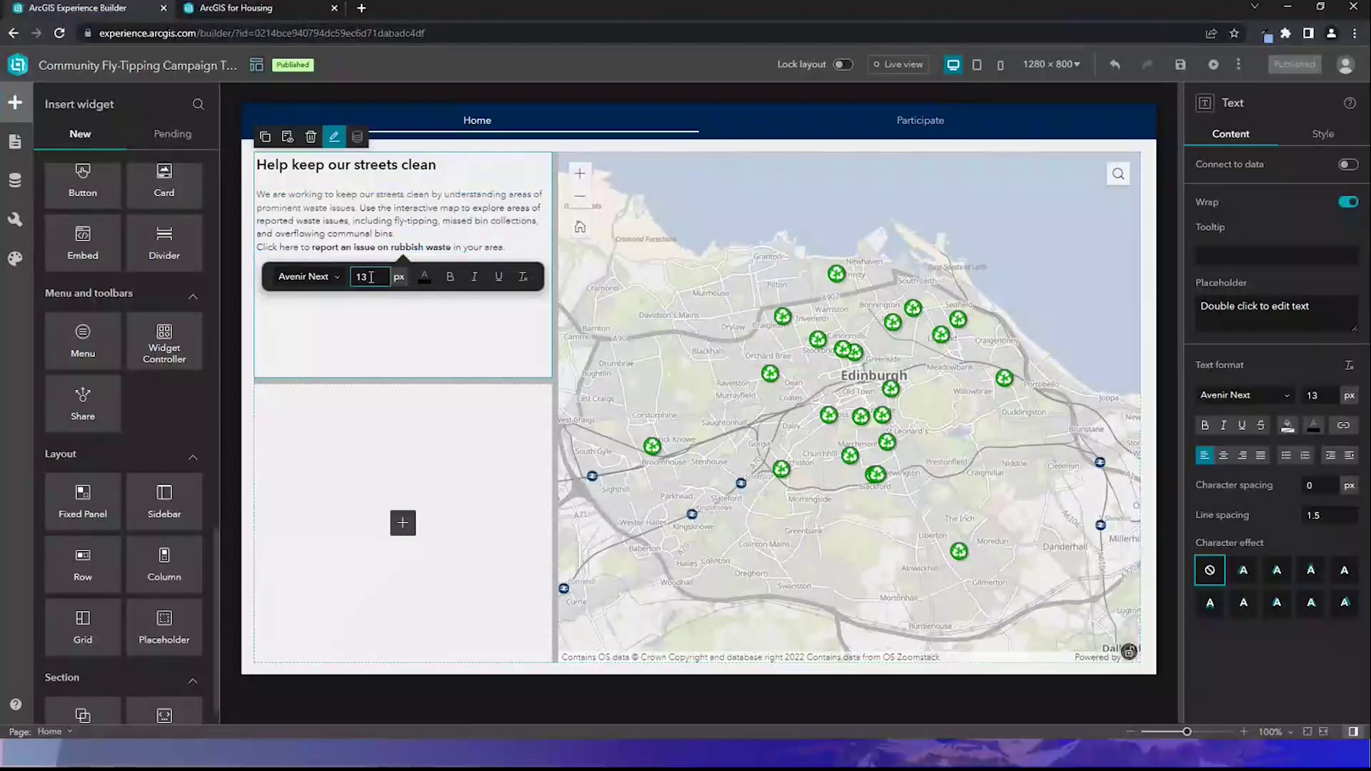
pyautogui.press('BackSpace')
pyautogui.write('6')
pyautogui.press('Return')
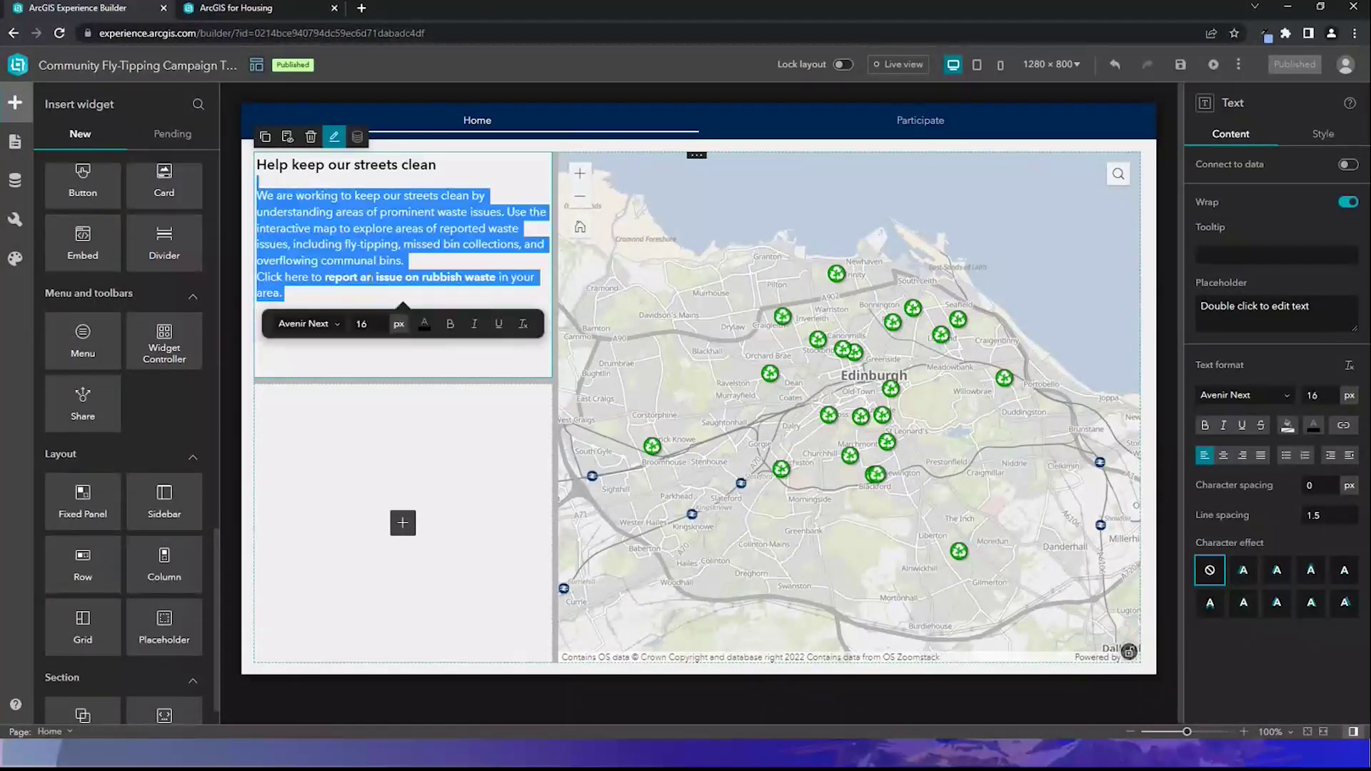
# - Insert a blank line before the "Click here to report an issue on rubbish waste" sentence and colour that sentence #00418b
pyautogui.click(420, 257)
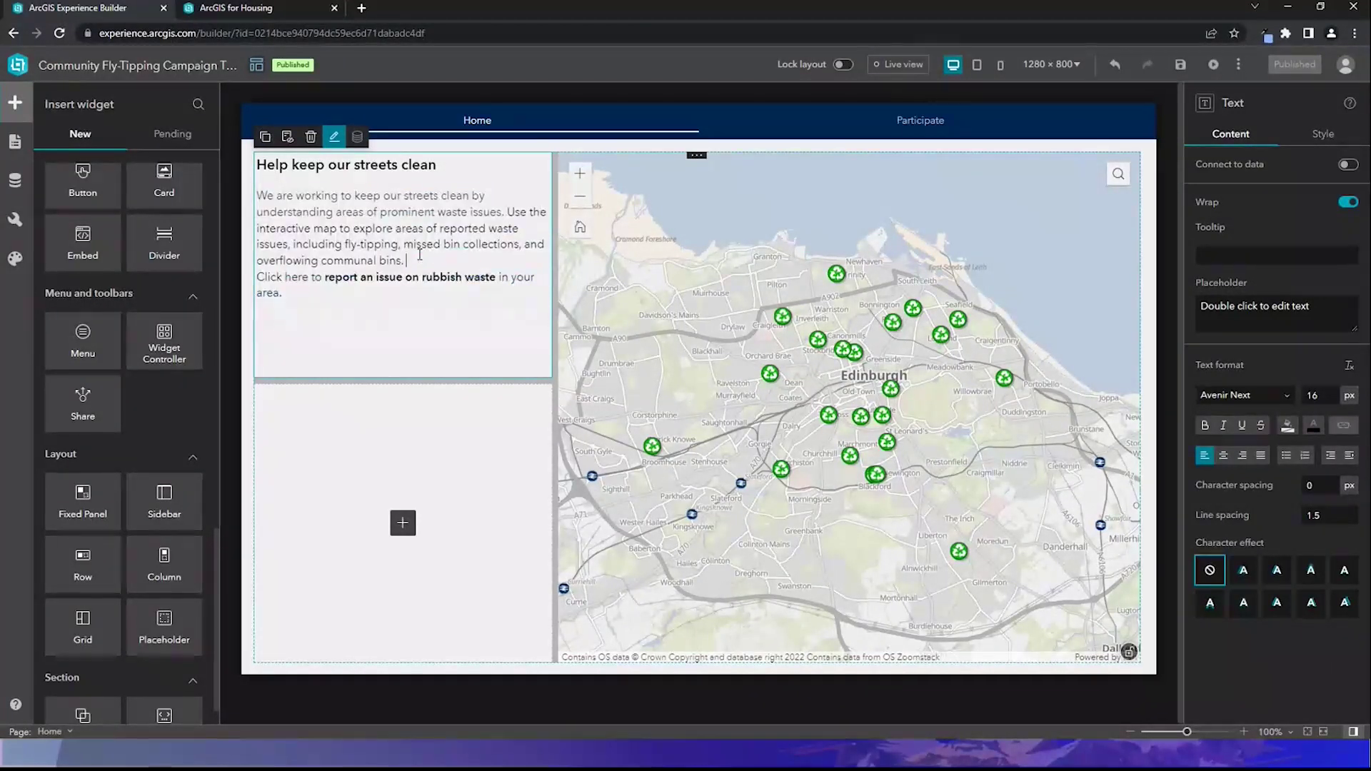
pyautogui.press('Return')
pyautogui.click(293, 310)
pyautogui.tripleClick(293, 309)
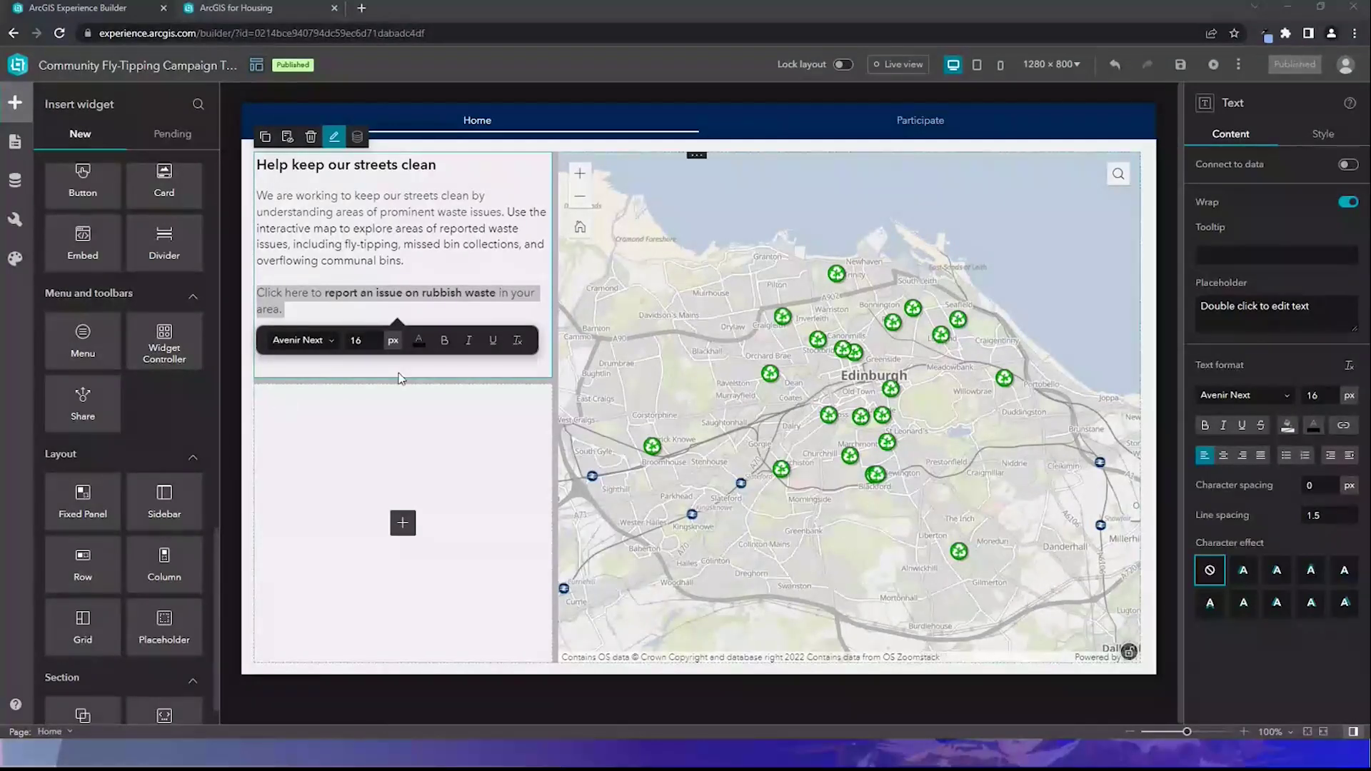
pyautogui.click(418, 341)
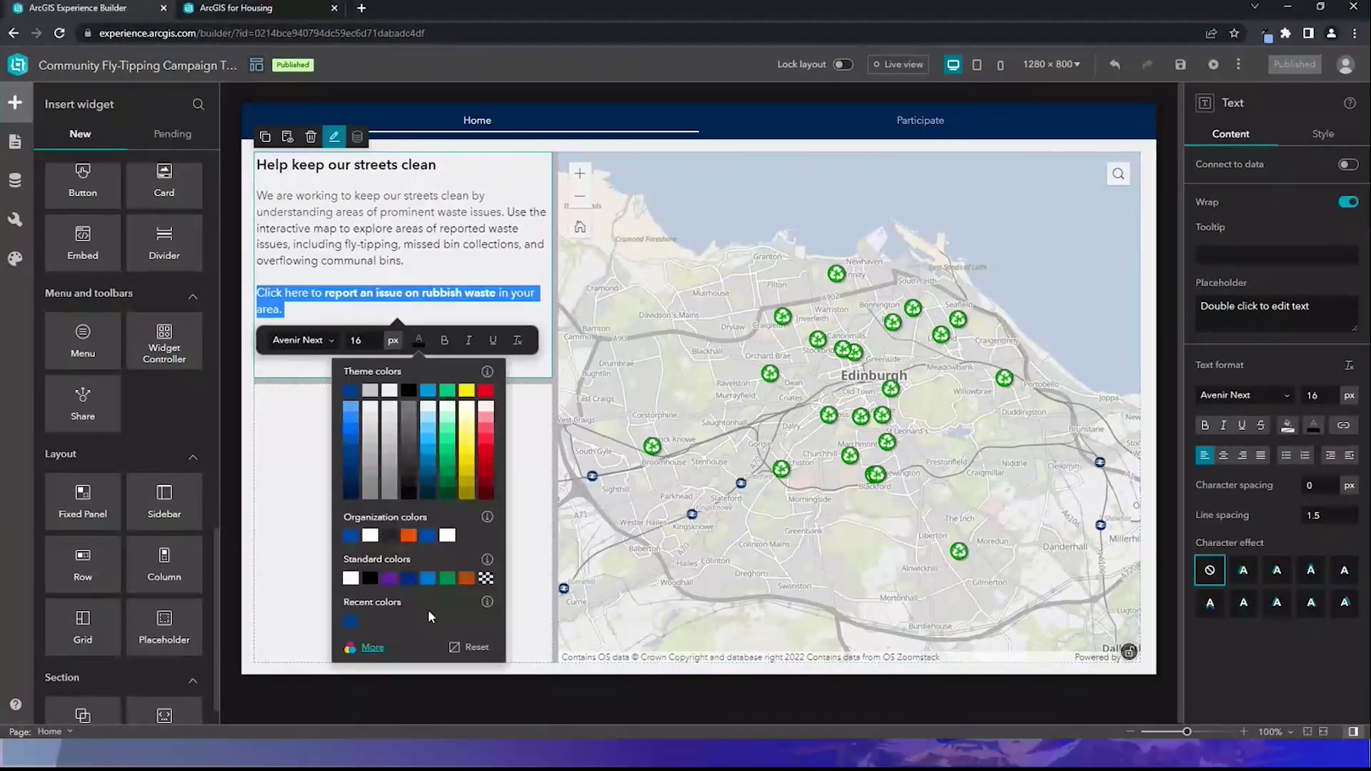
pyautogui.click(370, 647)
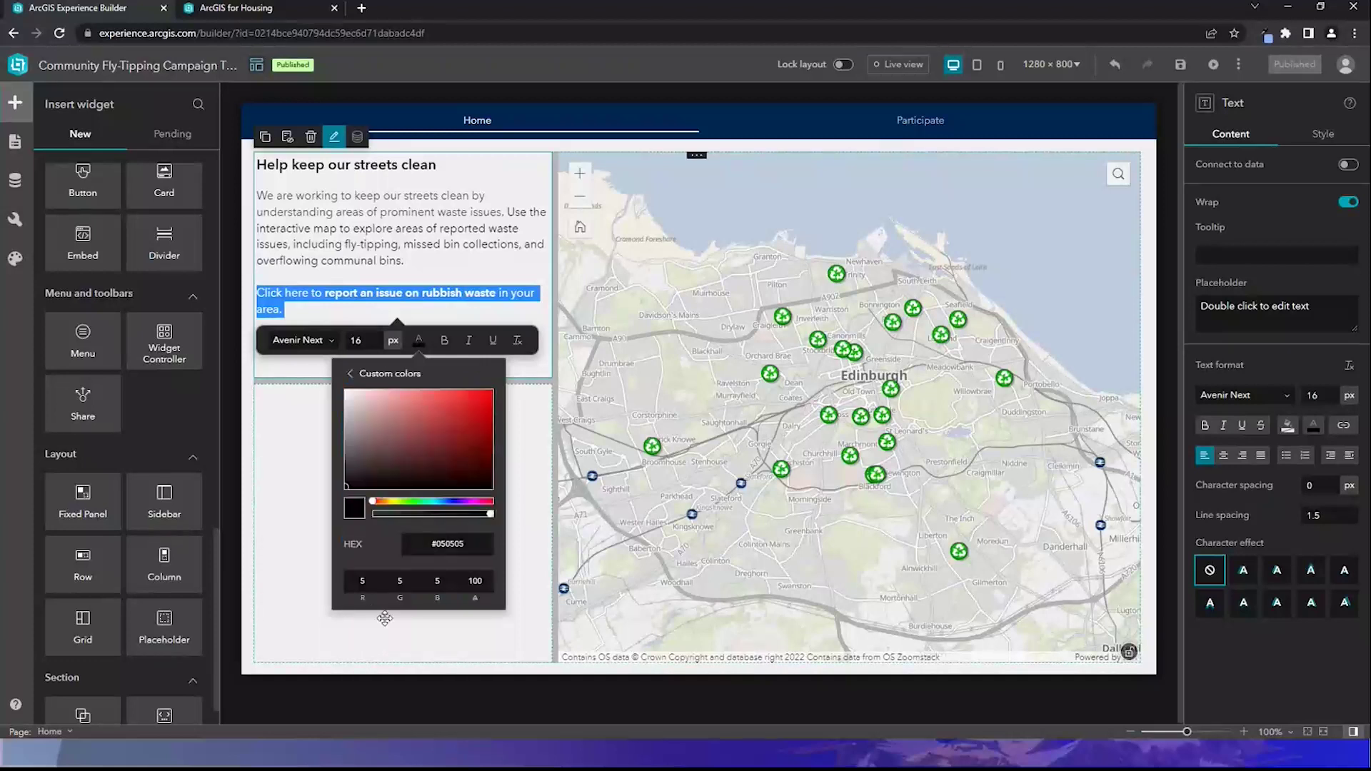
pyautogui.click(436, 541)
pyautogui.write('#00418b')
pyautogui.press('Return')
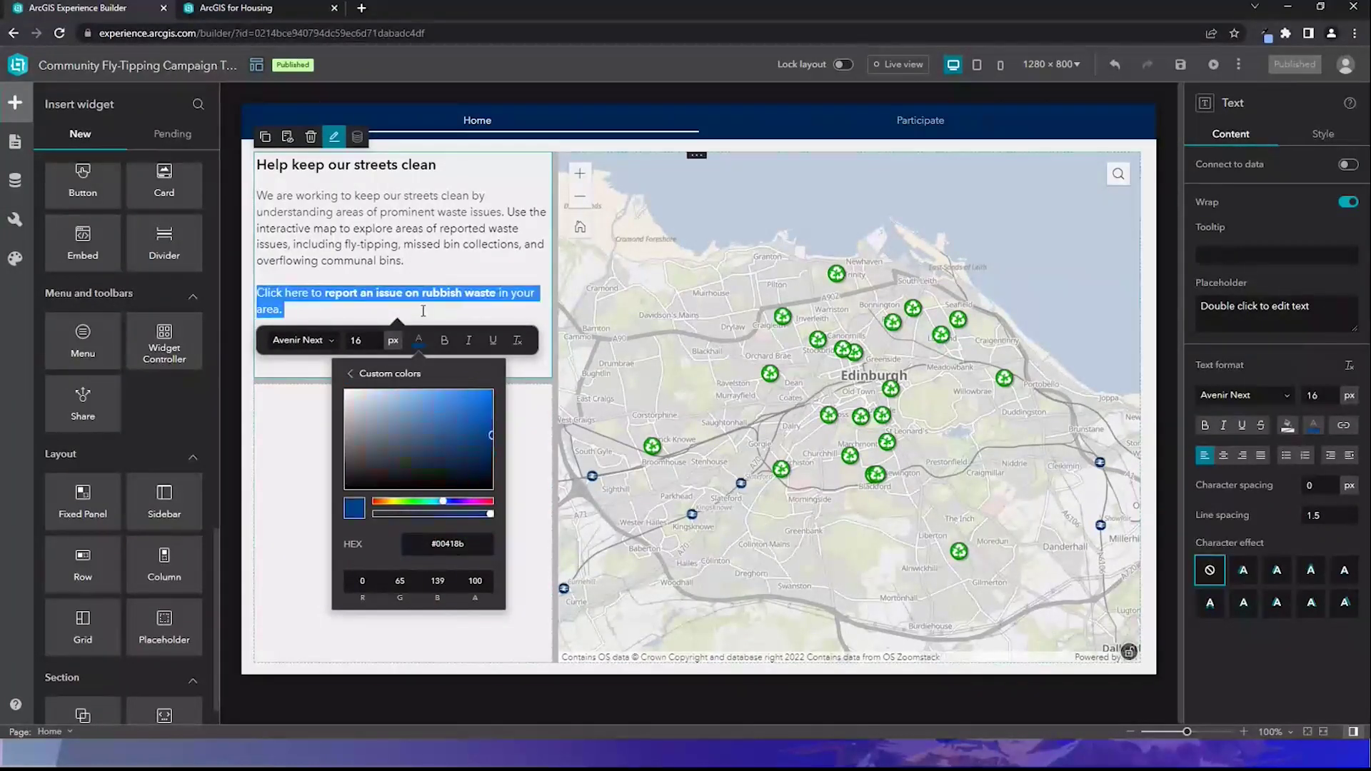
pyautogui.click(404, 304)
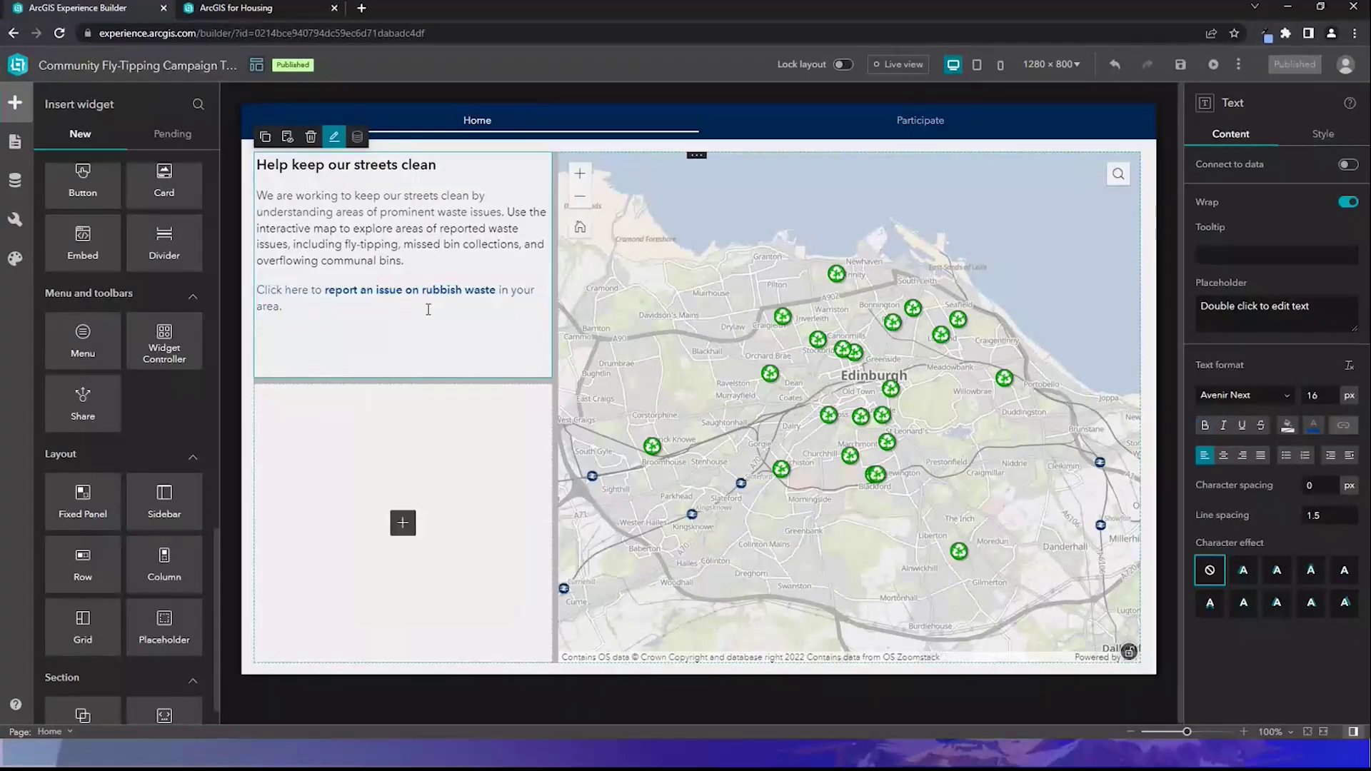
# - Shorten the text cell to fit its content and add a List widget below it using the Grid template with side images
pyautogui.moveTo(401, 380); pyautogui.dragTo(411, 321)
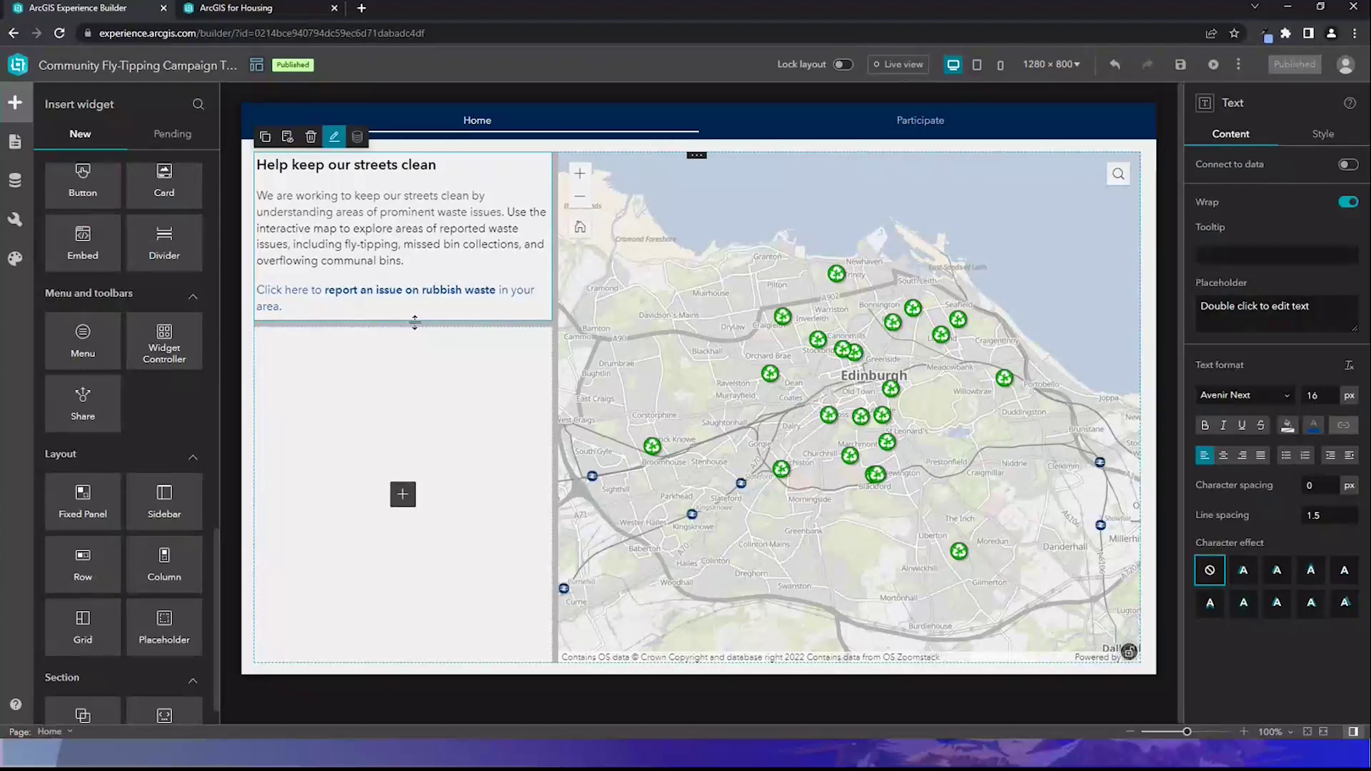
pyautogui.click(403, 495)
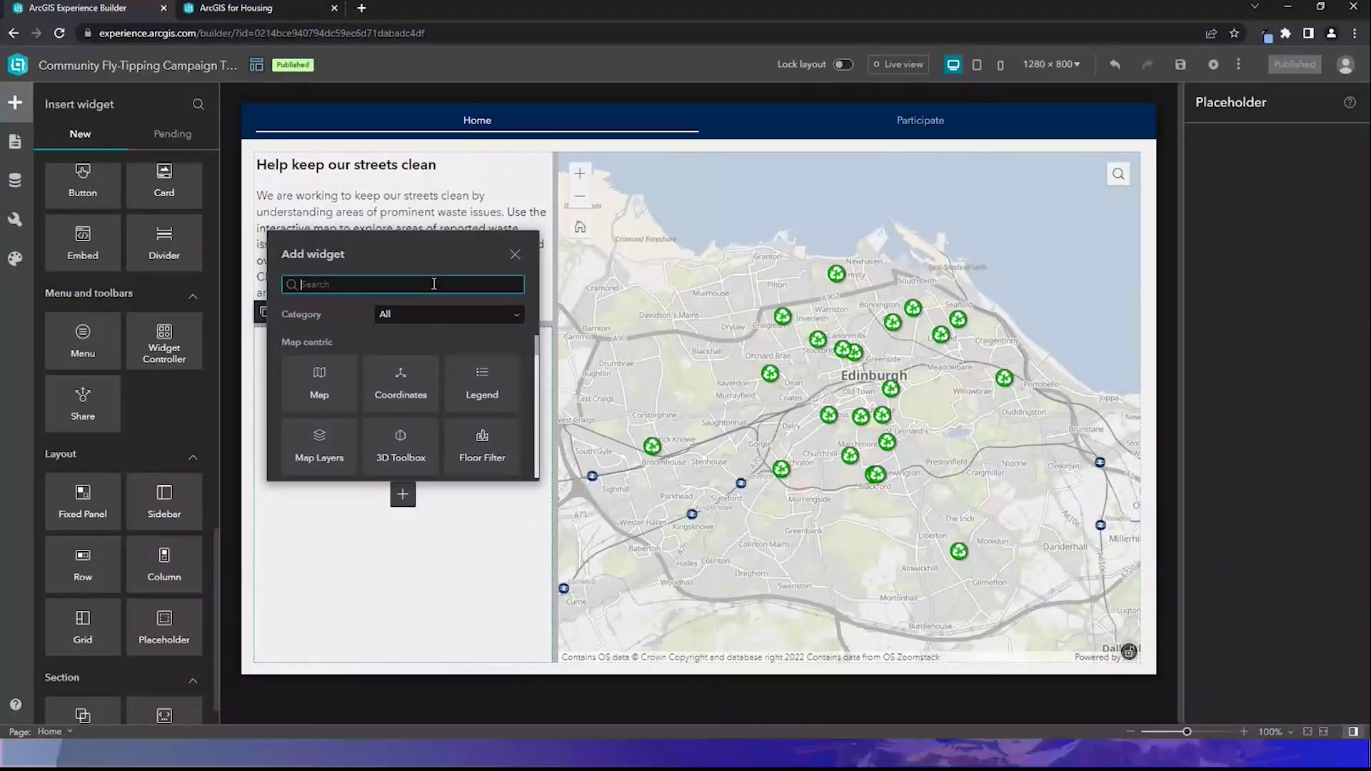
pyautogui.click(401, 415)
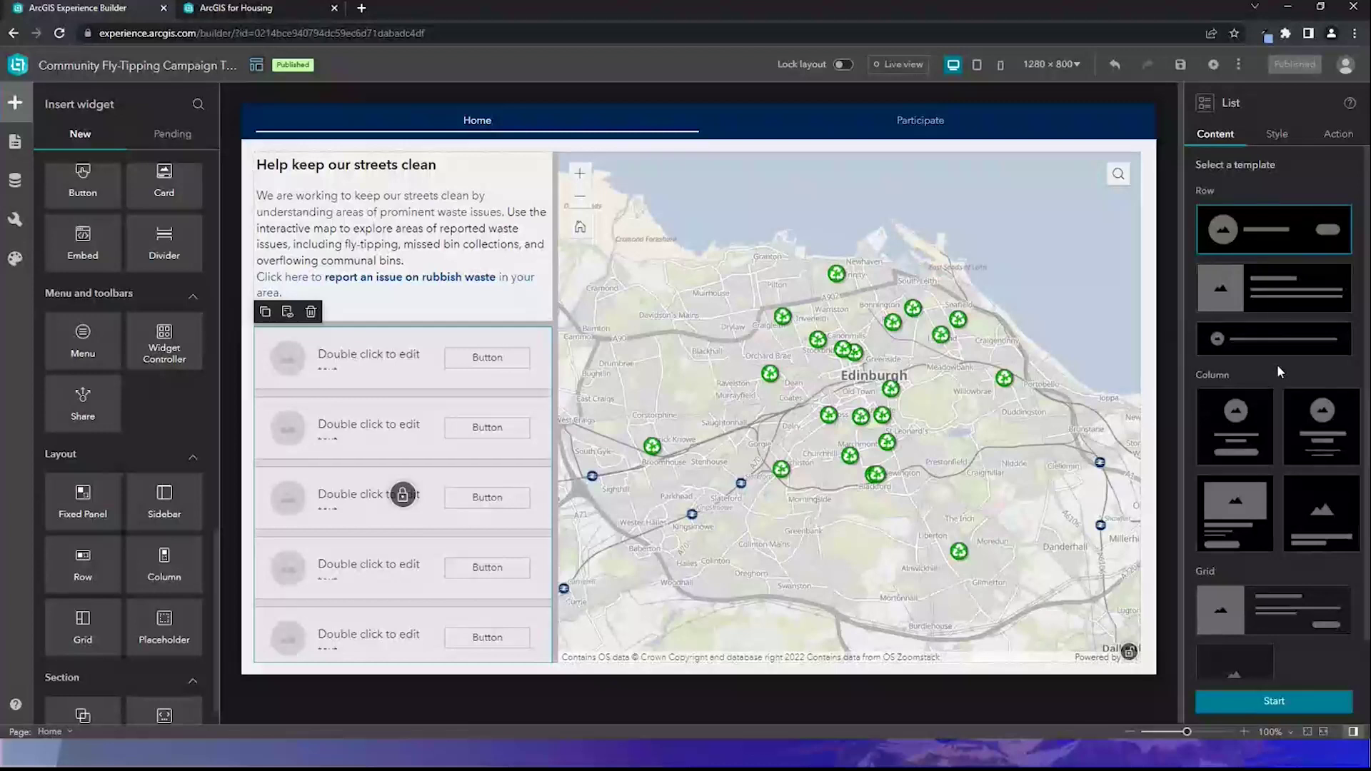
pyautogui.scroll(-2, 1276, 364)
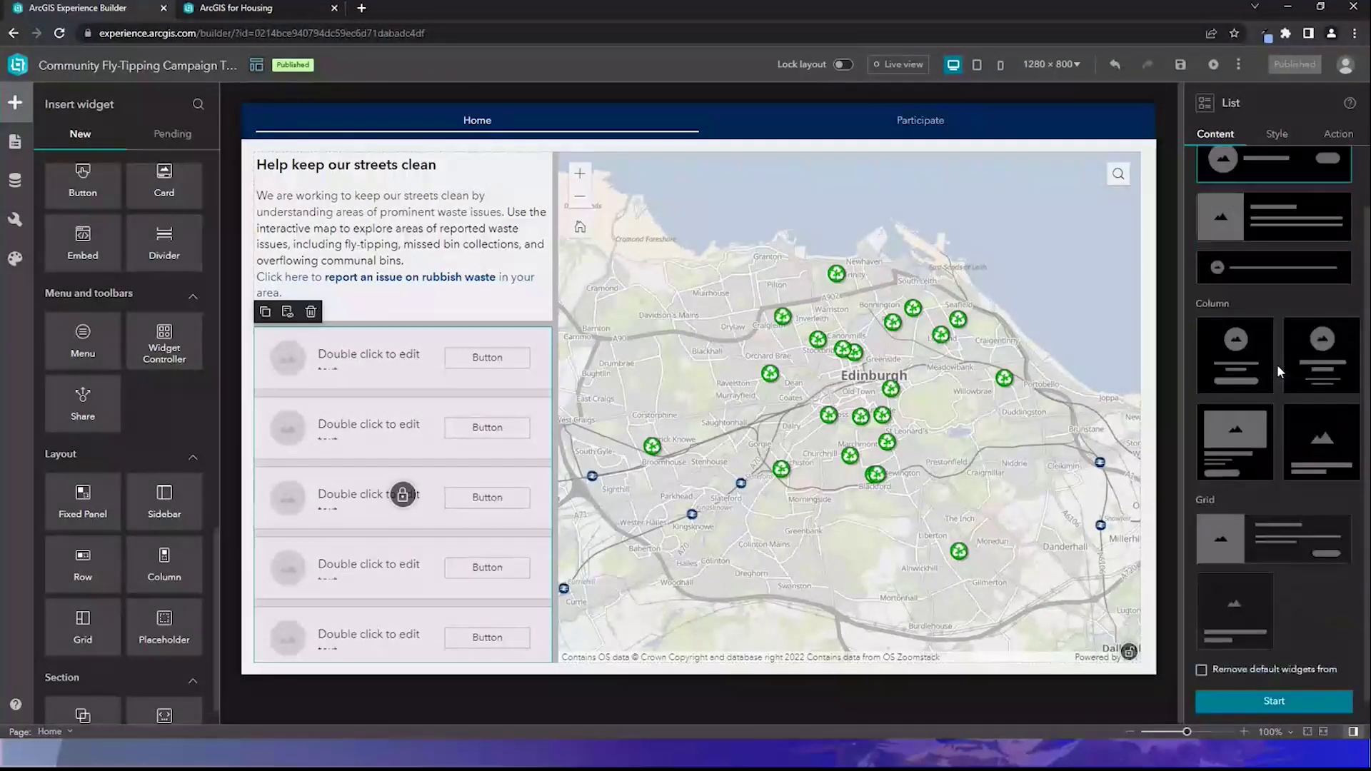
pyautogui.click(1282, 518)
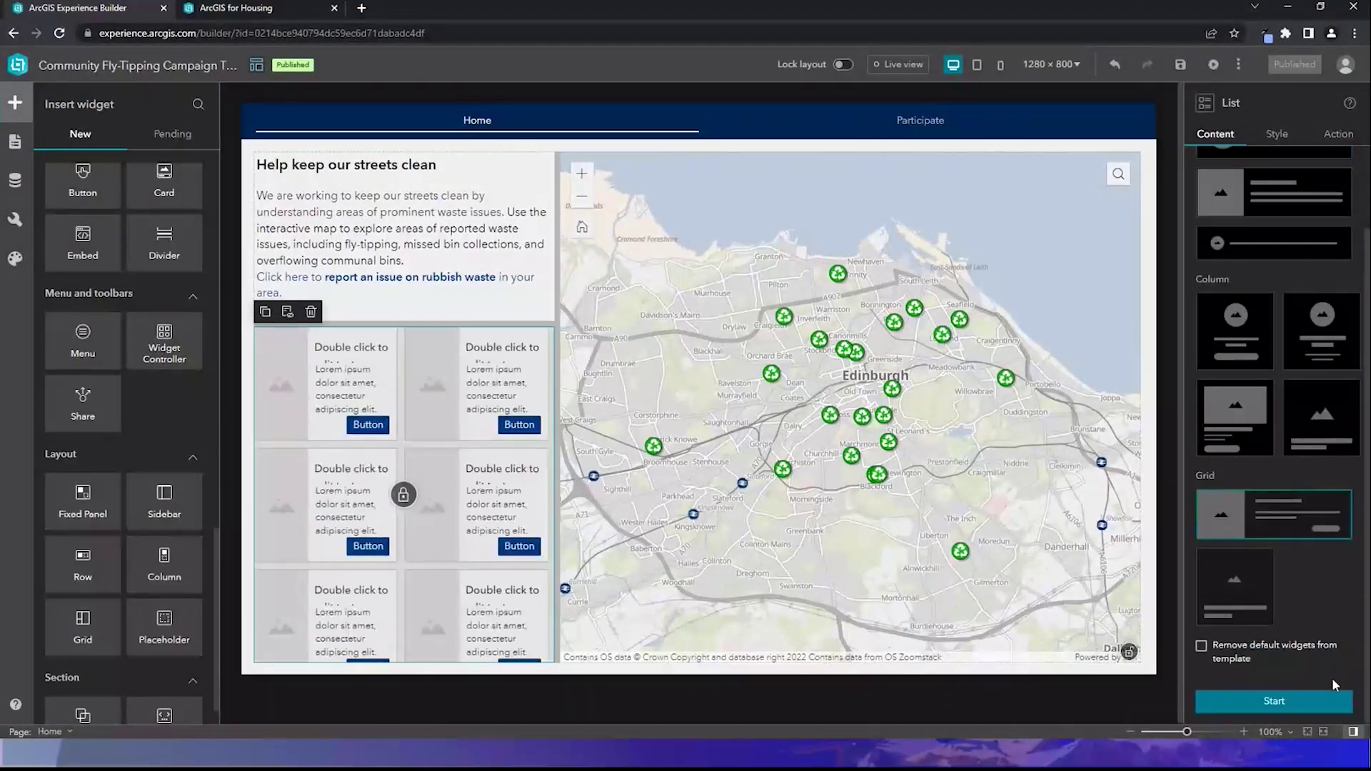
pyautogui.click(1283, 699)
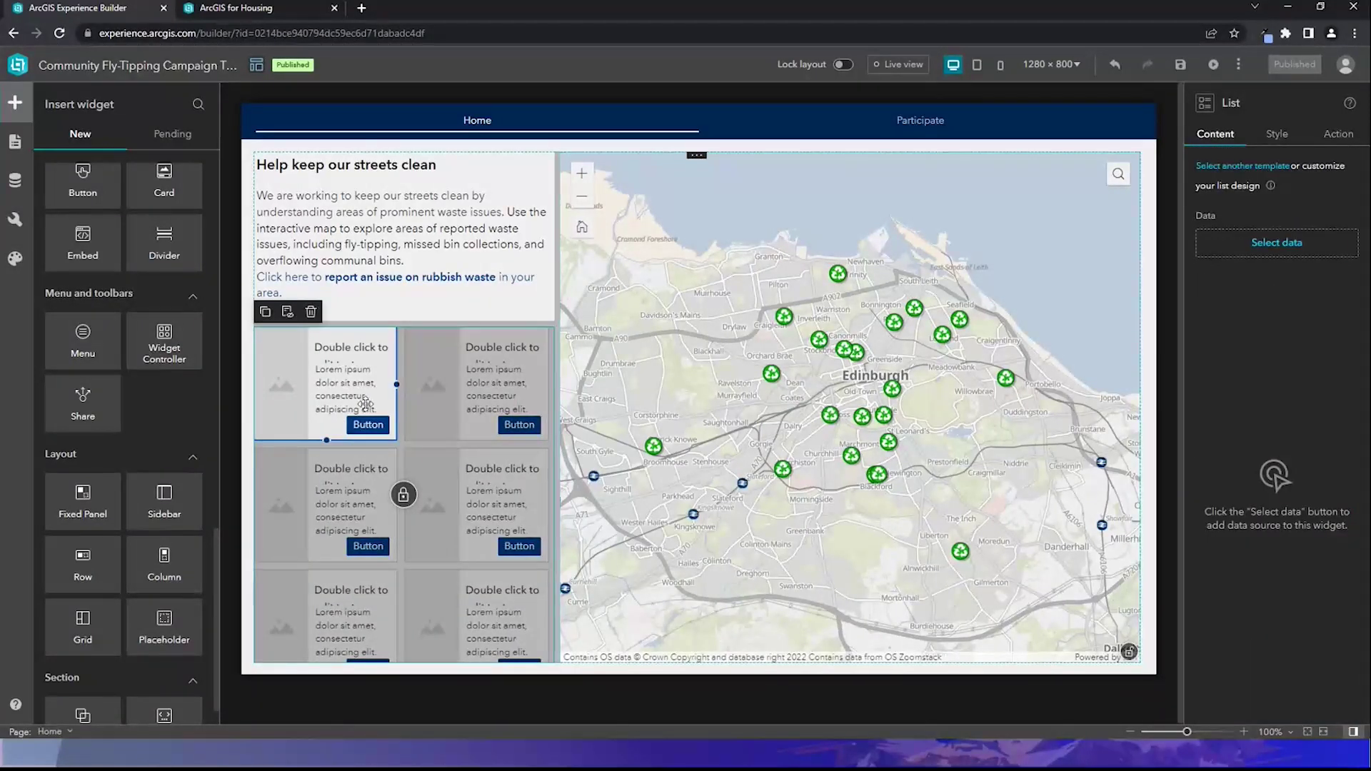
# - Connect the List widget to the Communal Bins Survey layer inside the Community Bins Survey map and close the data selection
pyautogui.click(1259, 243)
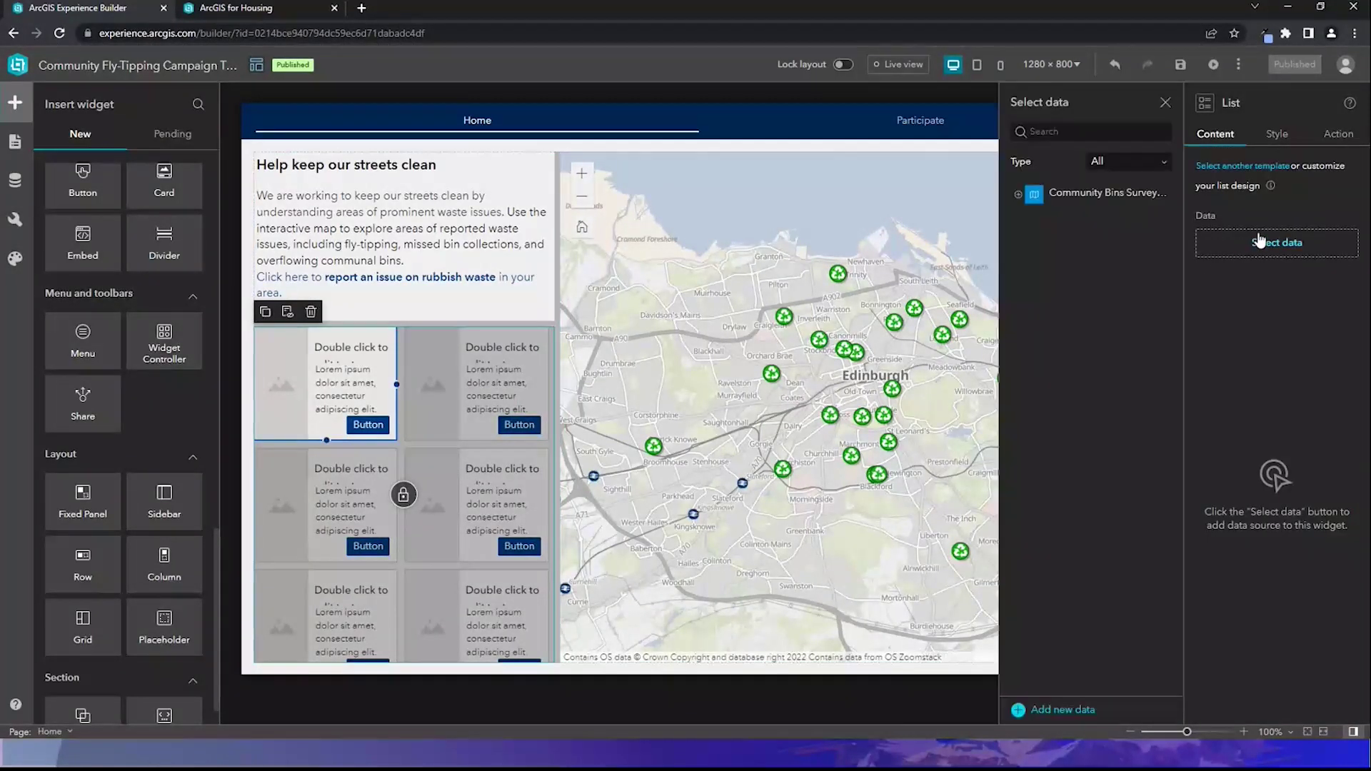
pyautogui.click(1018, 193)
pyautogui.click(1053, 242)
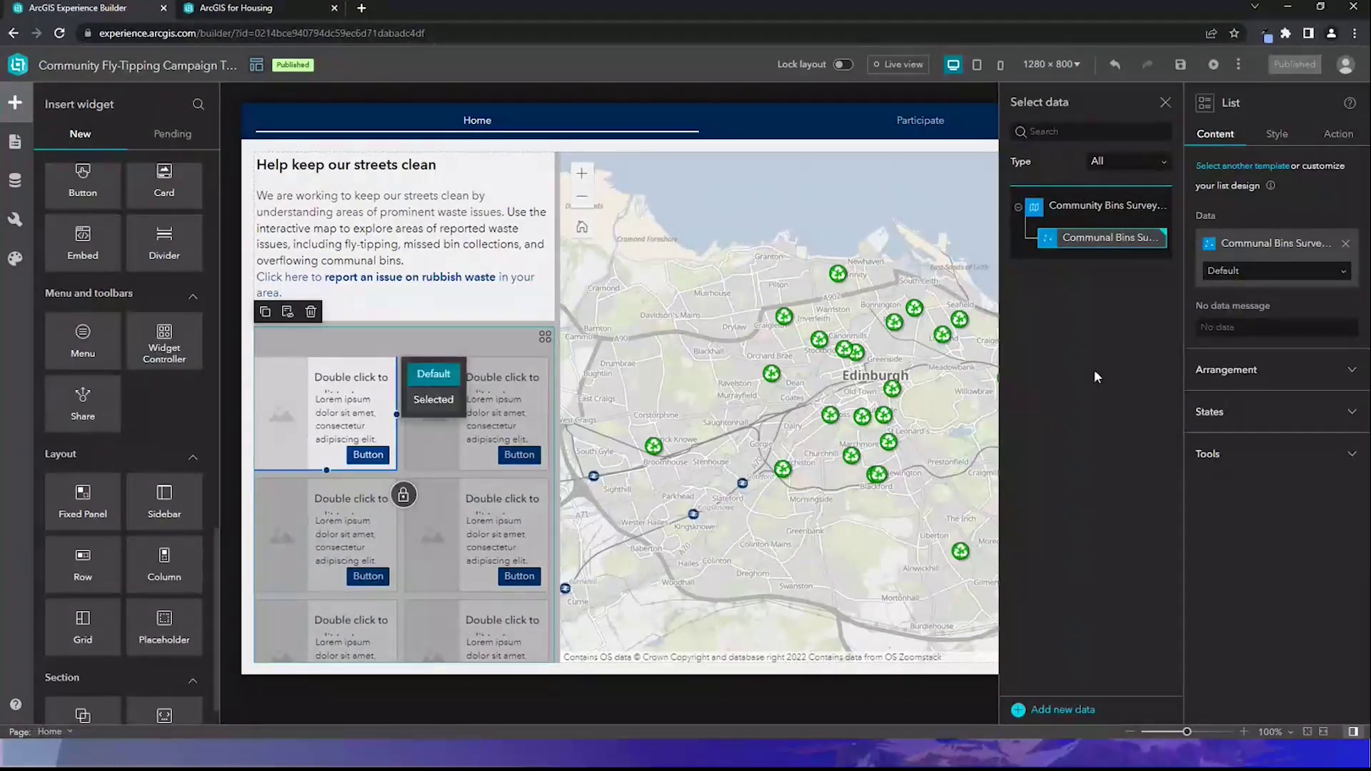
pyautogui.click(1165, 103)
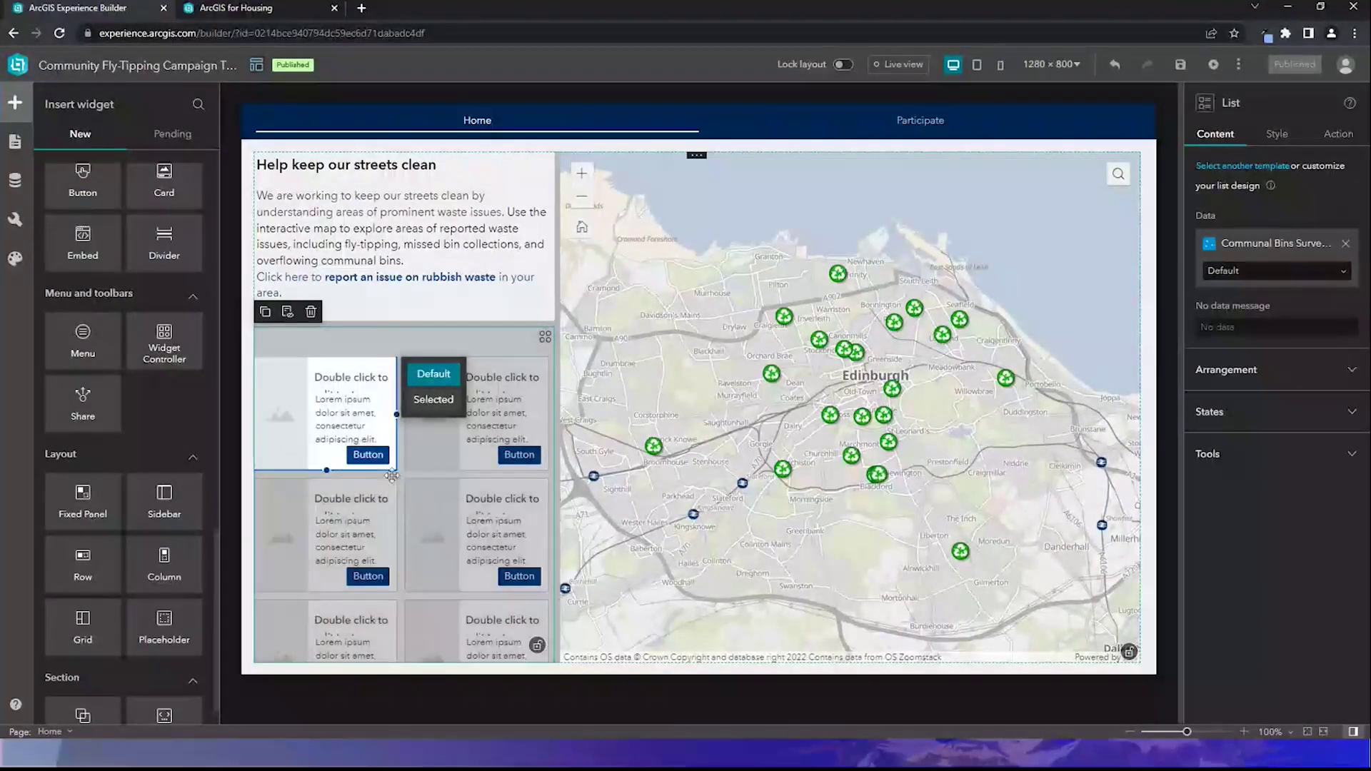
# - Delete the button from the list item and make its image dynamic, using the survey attachments as the source
pyautogui.click(370, 455)
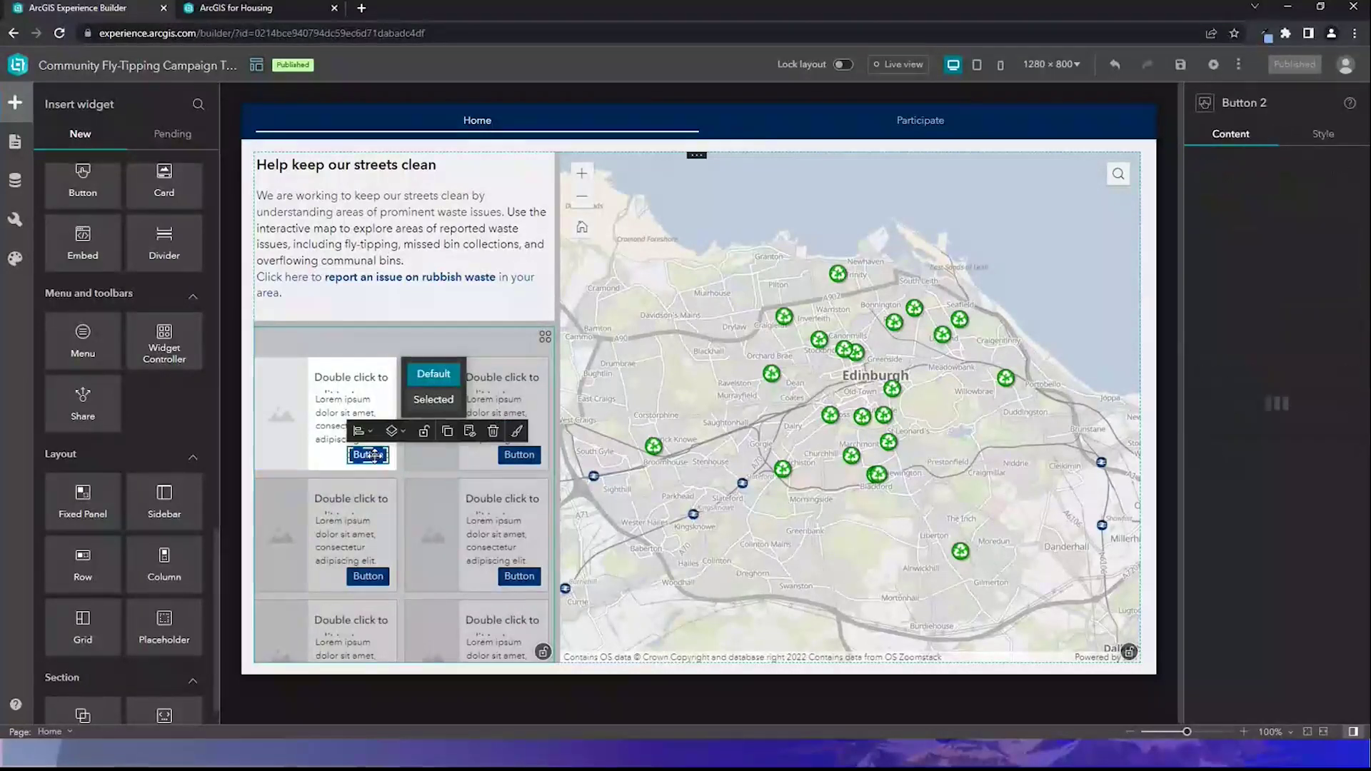
pyautogui.click(493, 435)
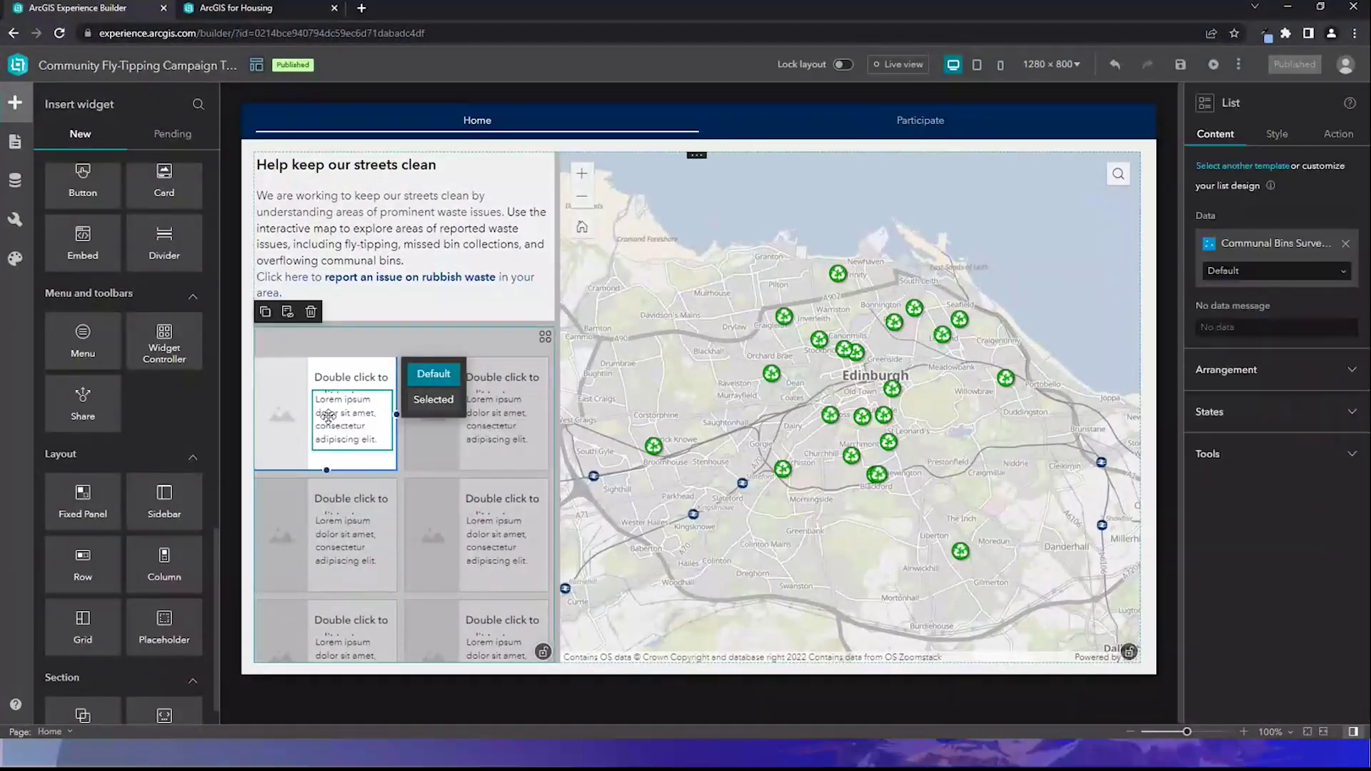
pyautogui.click(288, 395)
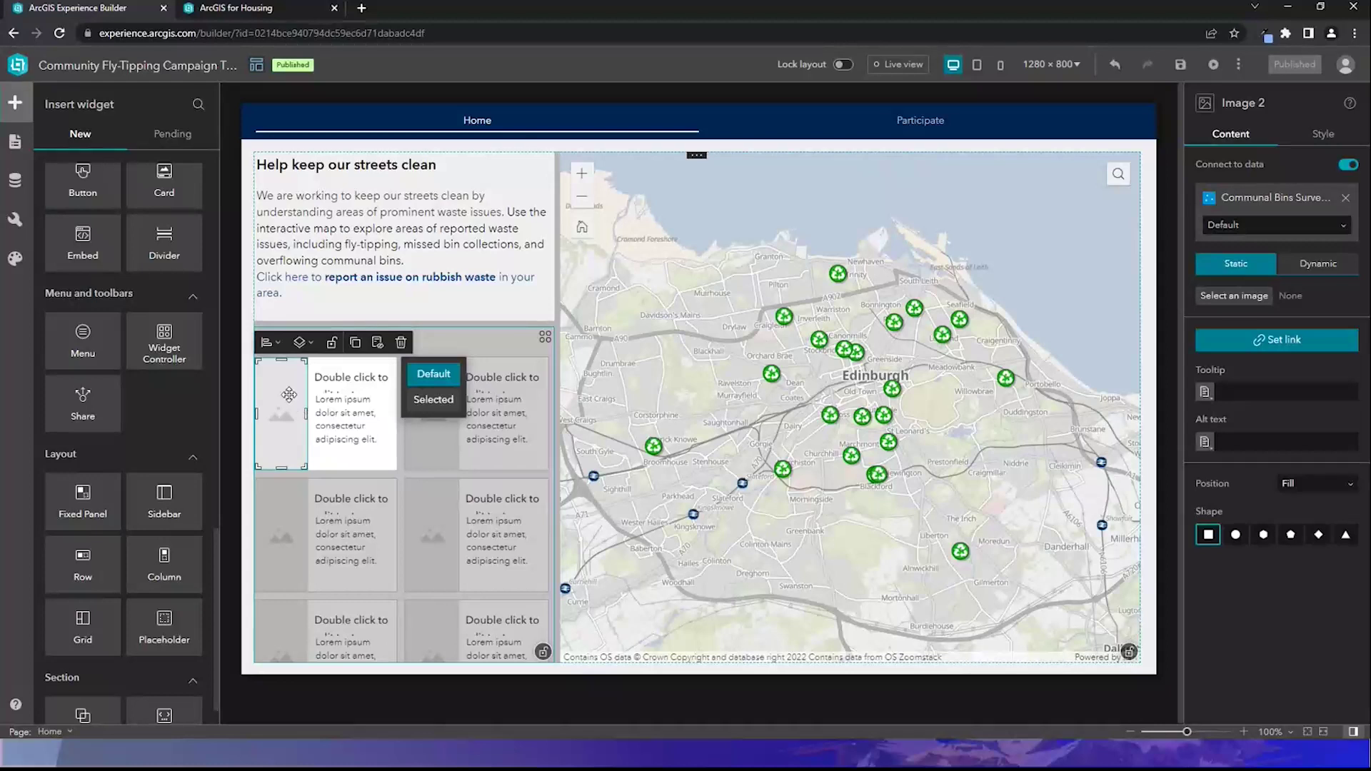
pyautogui.click(1316, 264)
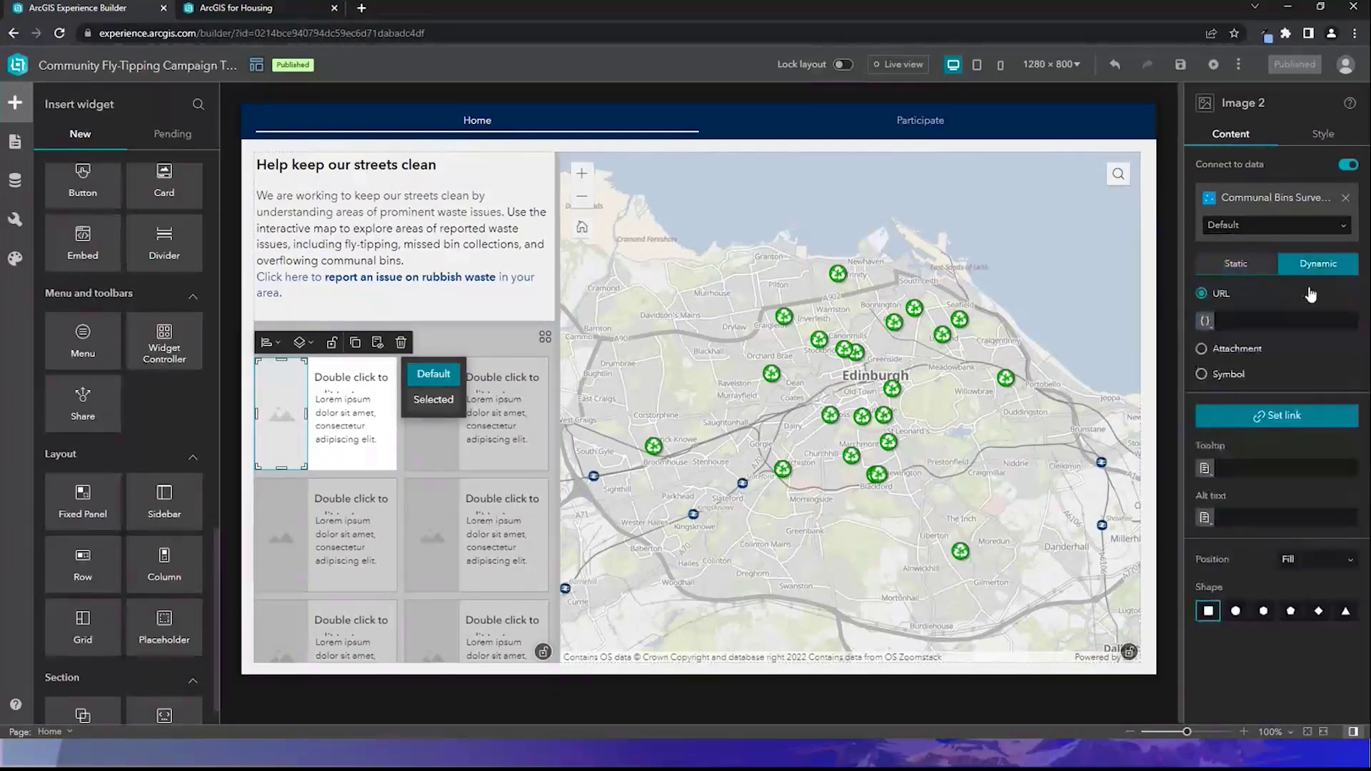
pyautogui.click(1251, 349)
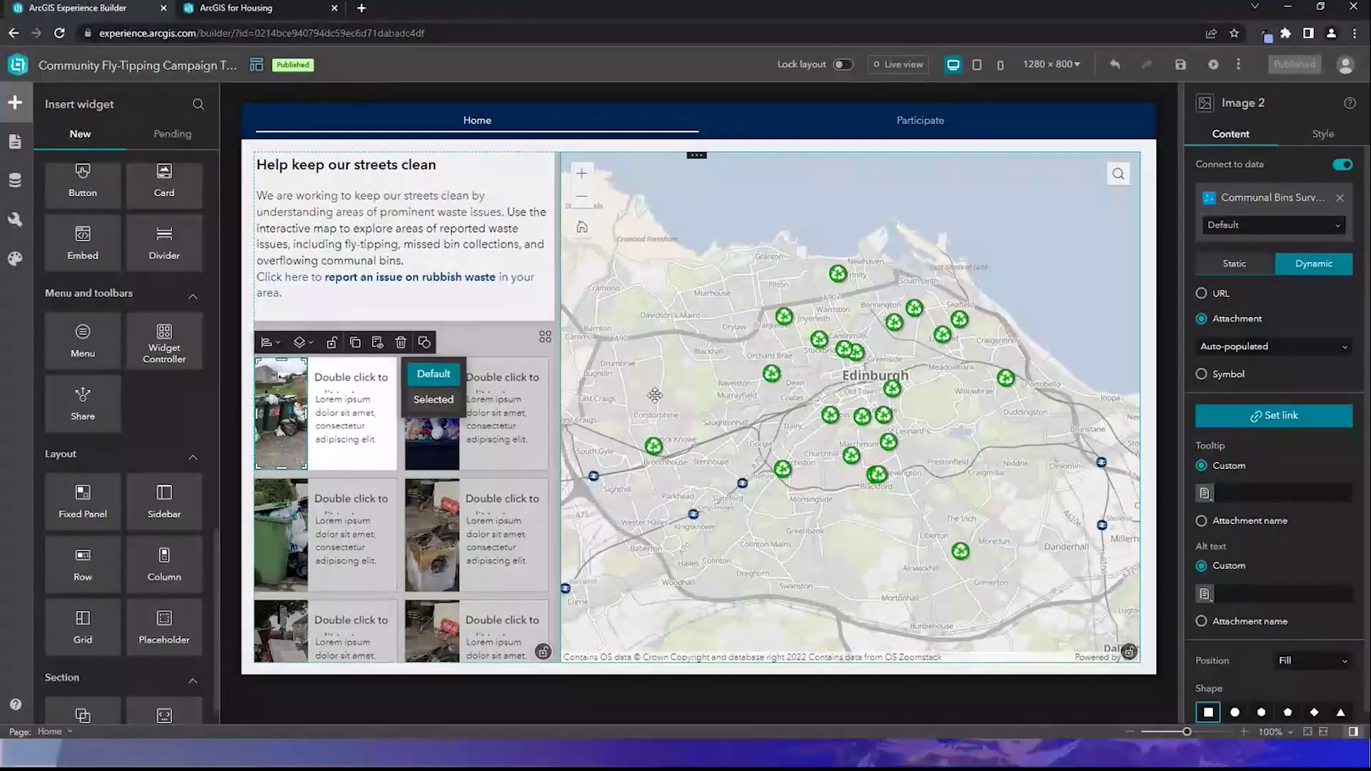
# - Bind the list item's title to the "What is the issue with the..." attribute and its description to the Date and Time attribute
pyautogui.click(372, 382)
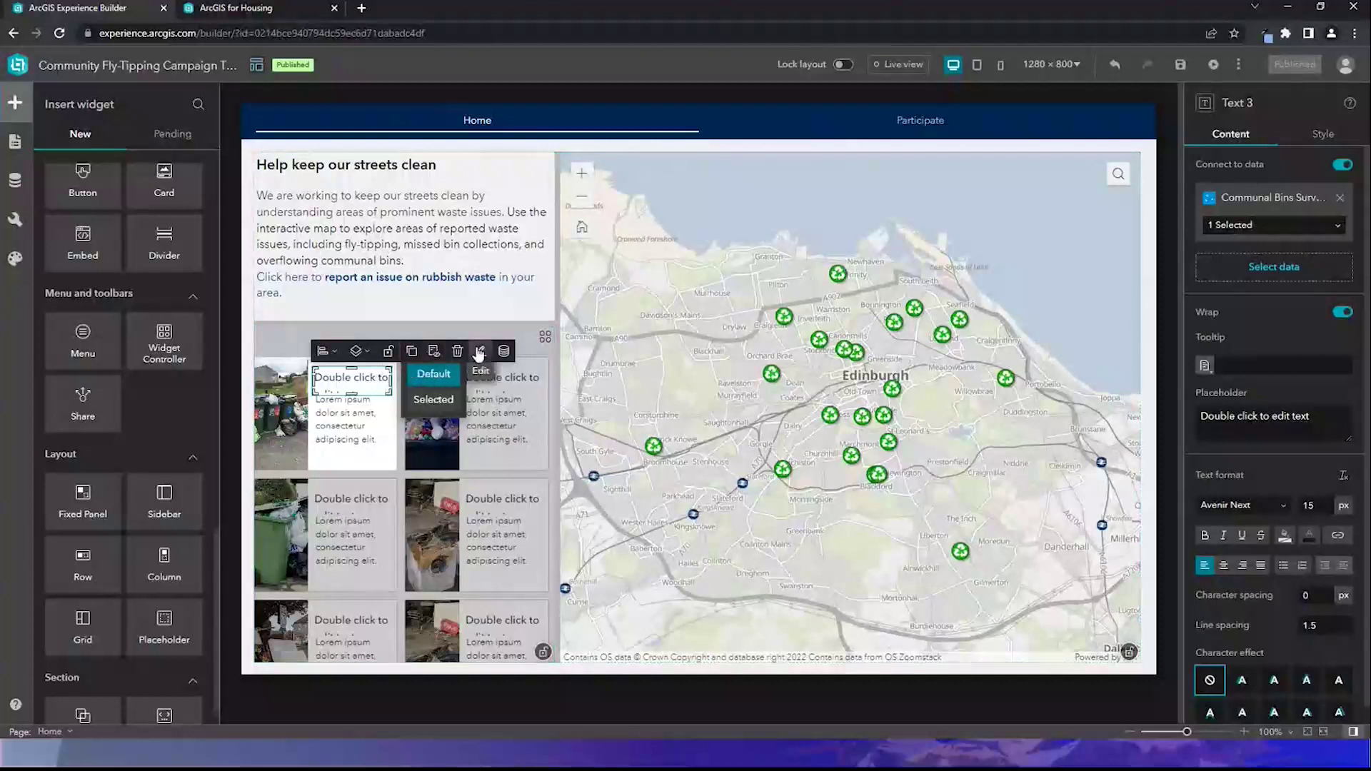
pyautogui.click(504, 351)
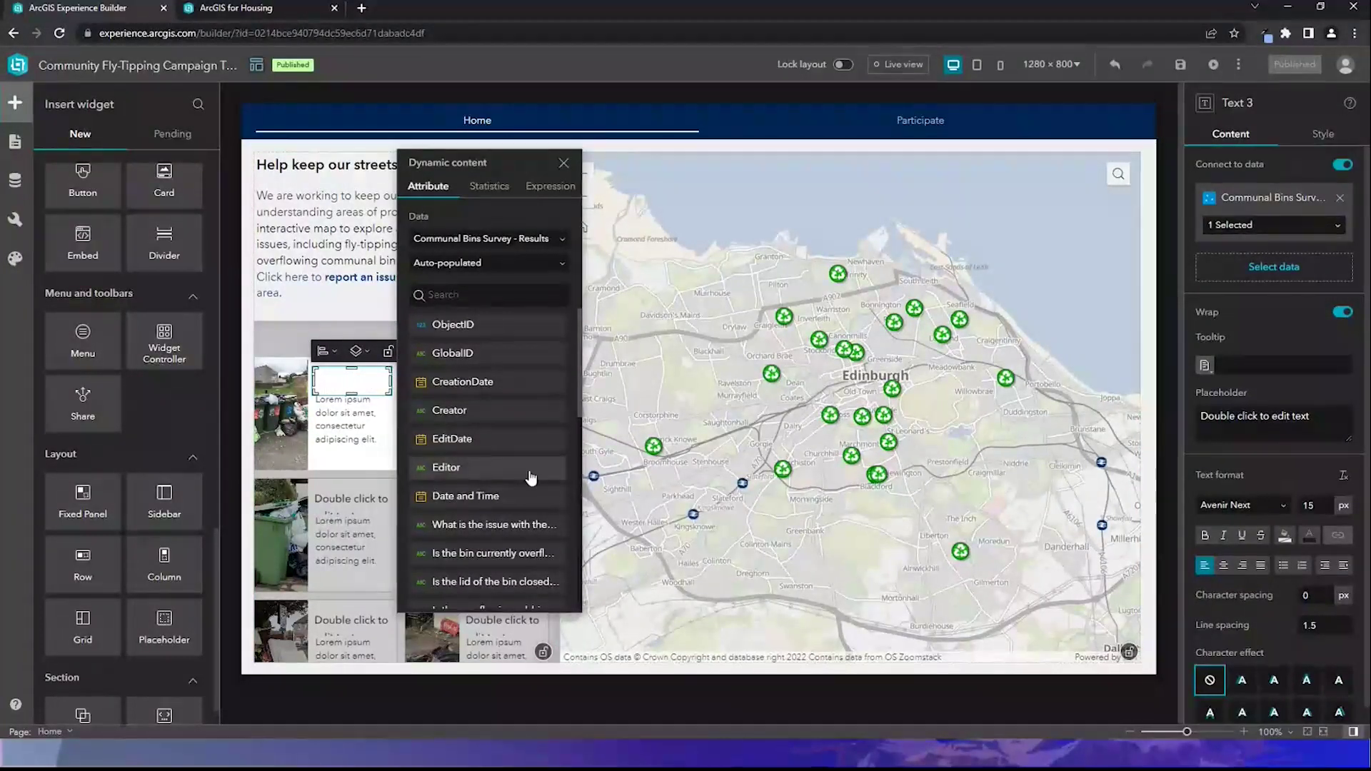
pyautogui.click(527, 527)
pyautogui.click(355, 410)
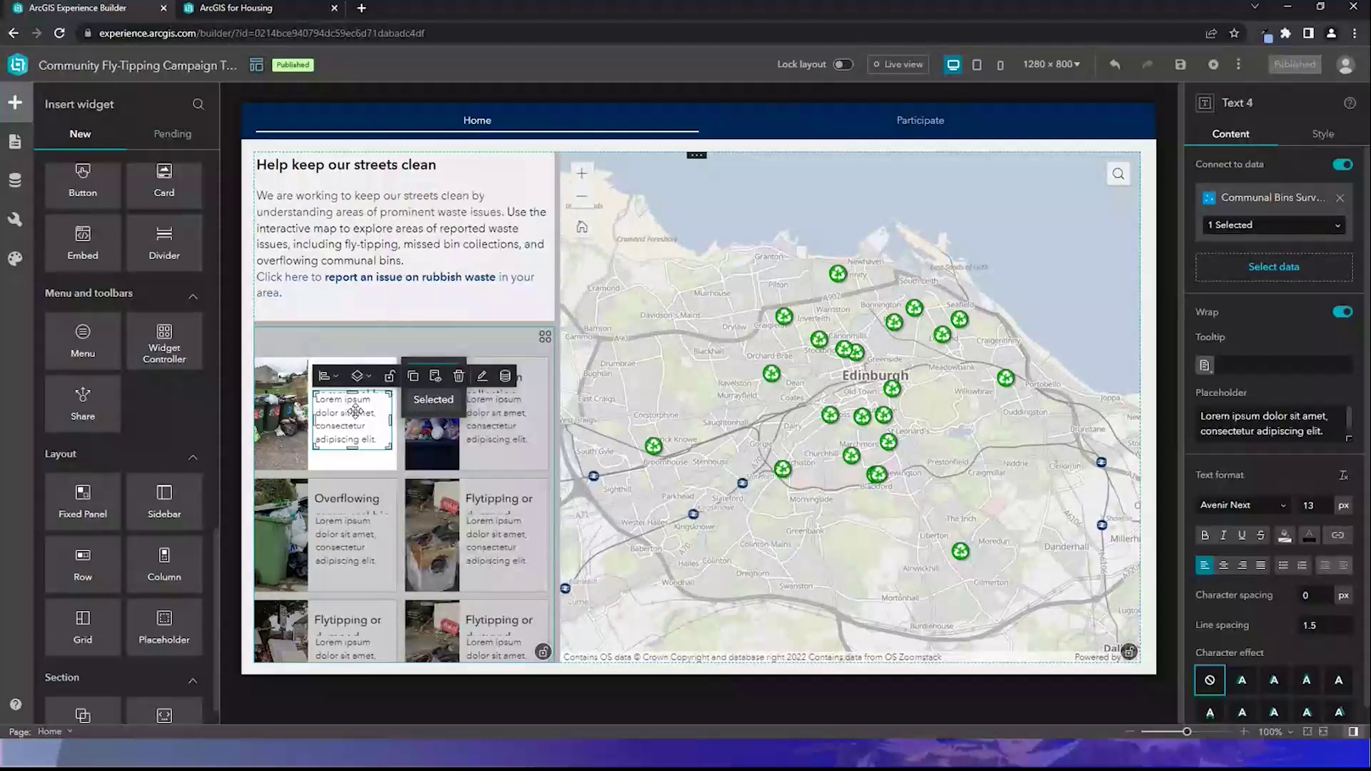
pyautogui.click(504, 376)
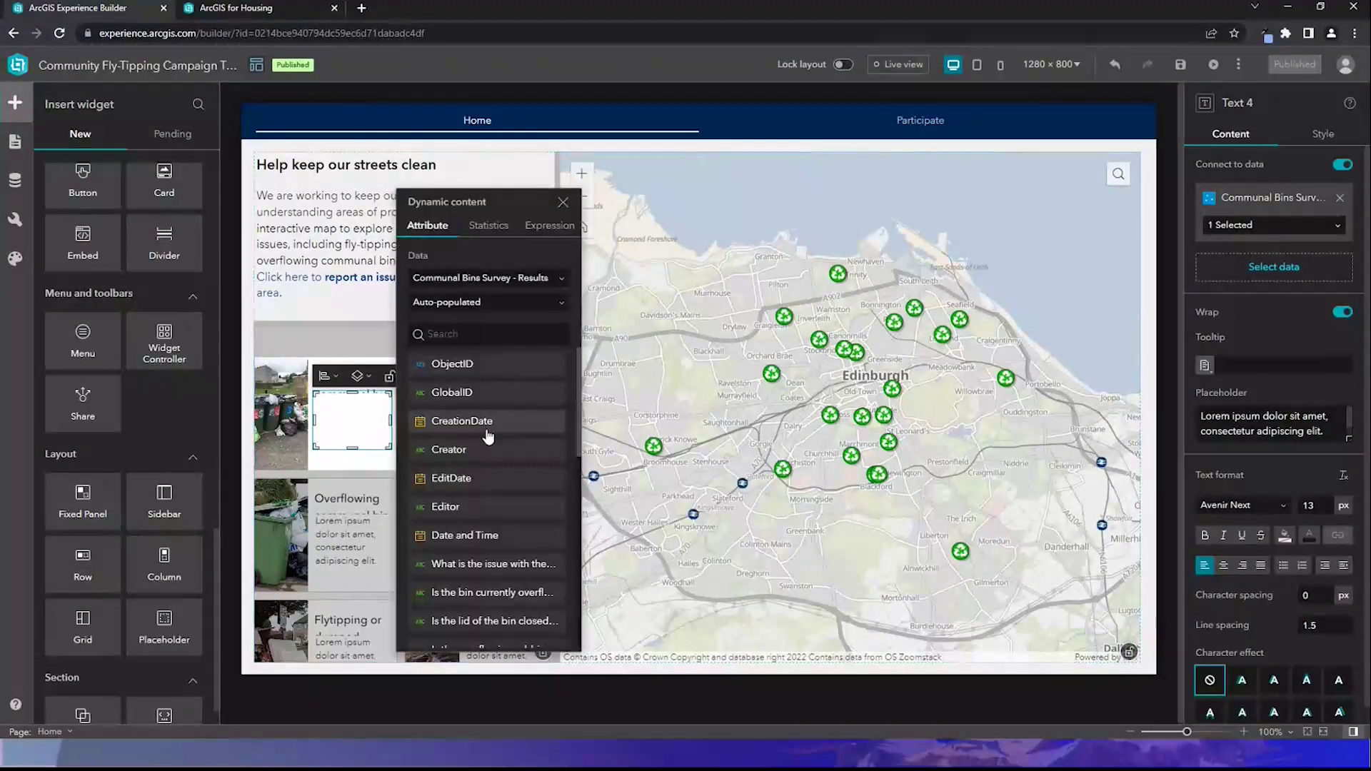
pyautogui.click(477, 536)
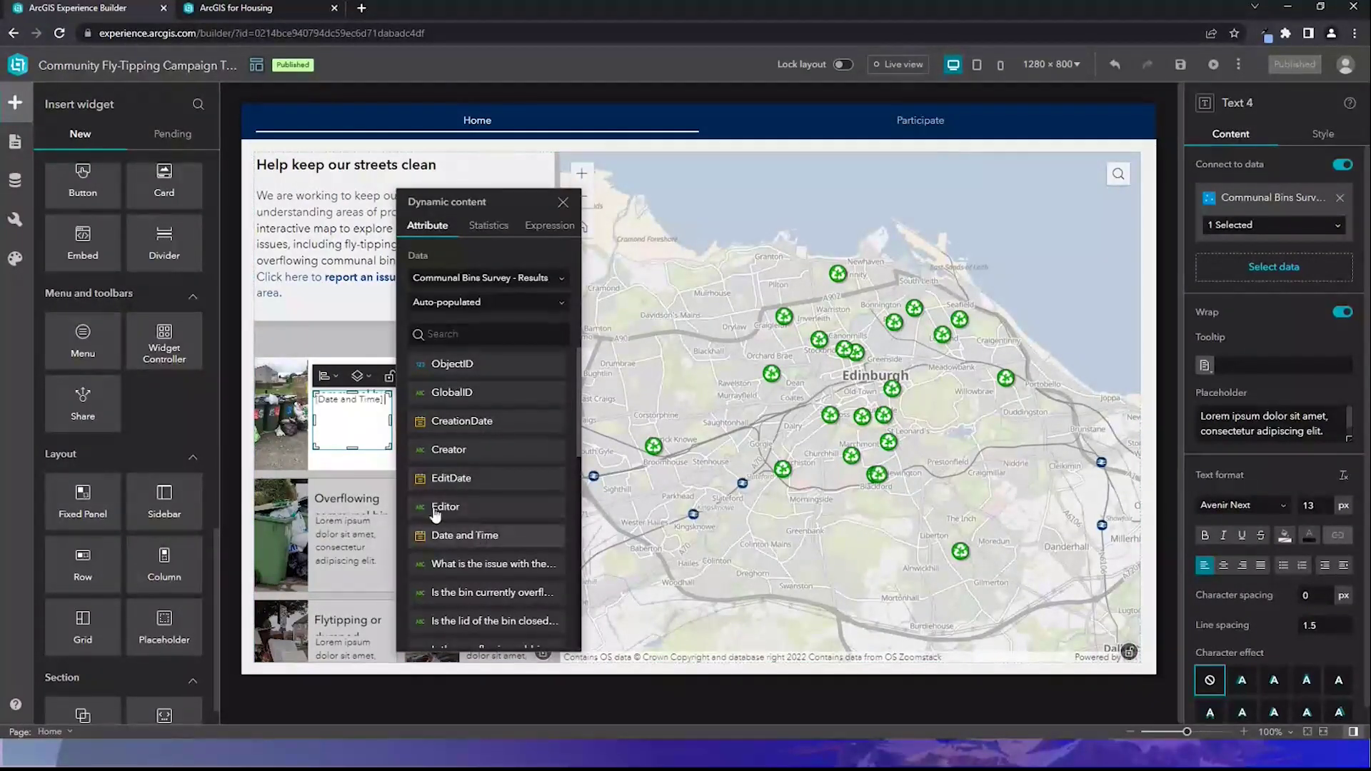
# - Heighten the list item's title box to fit the full issue text and place the shortened date box beneath it
pyautogui.click(352, 385)
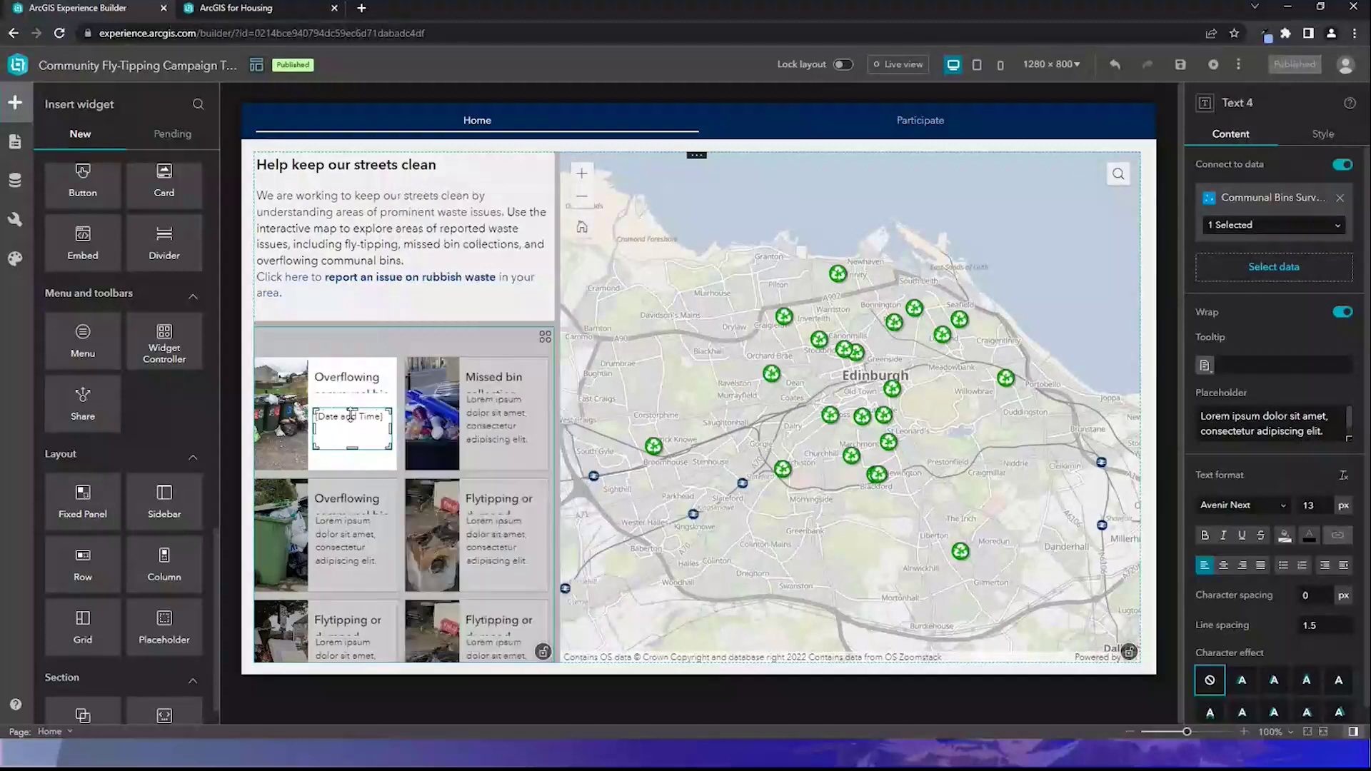
pyautogui.click(352, 388)
pyautogui.moveTo(352, 397); pyautogui.dragTo(350, 463)
pyautogui.click(351, 441)
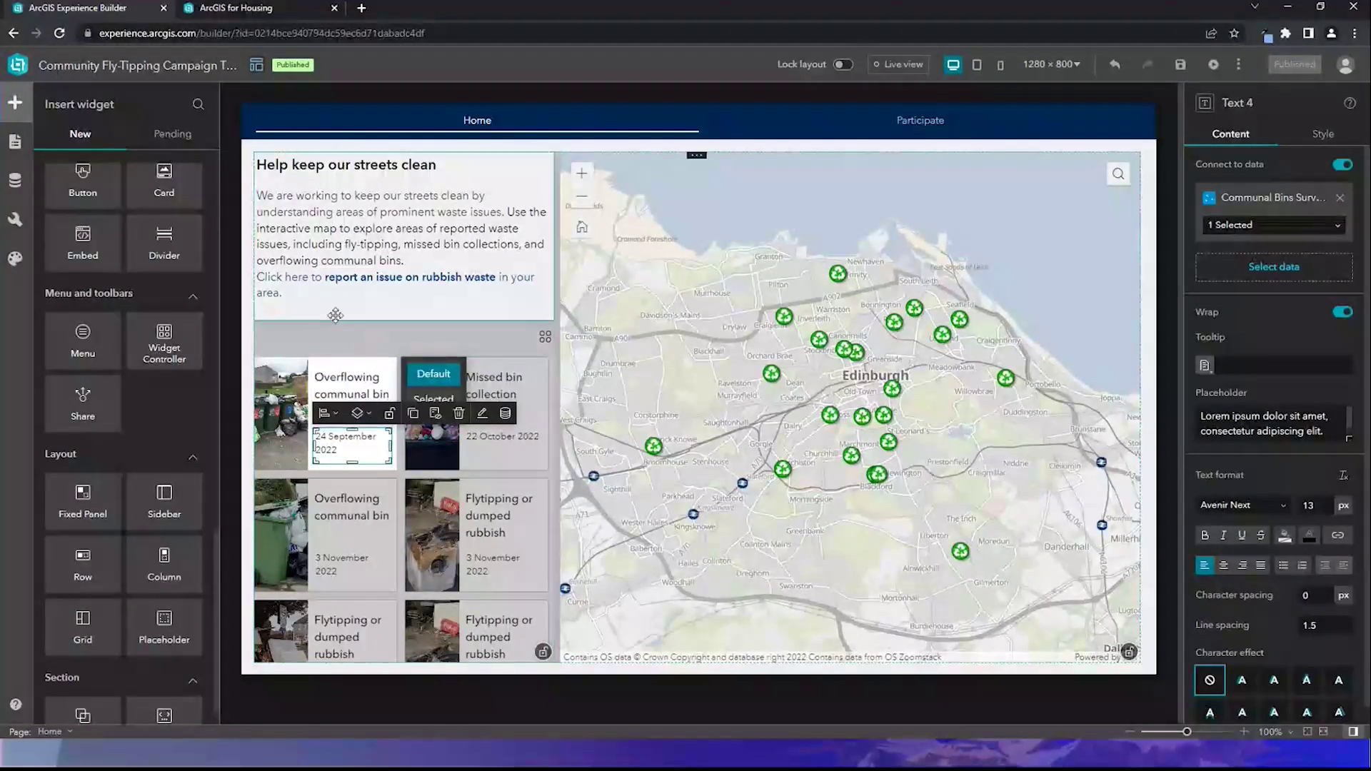
pyautogui.click(250, 321)
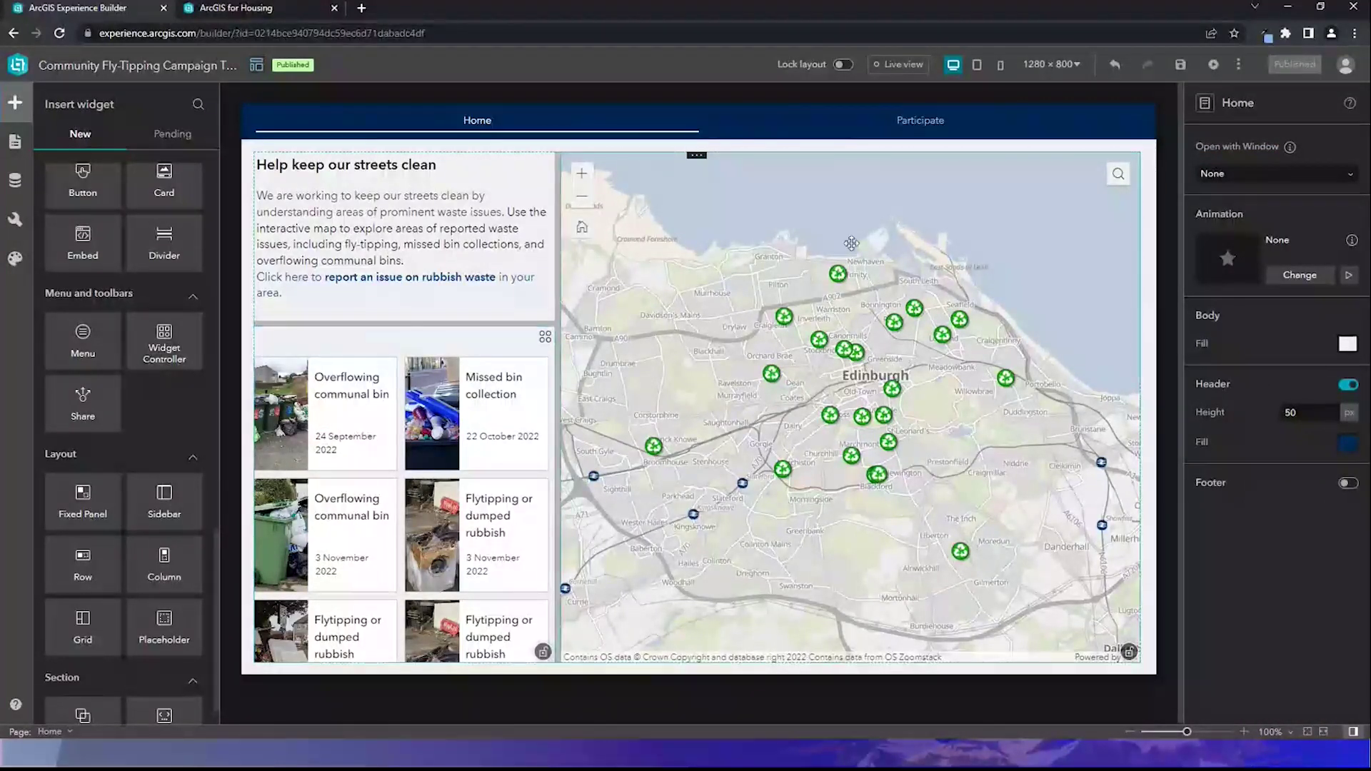
# - Save the experience and open the Participate page for editing
pyautogui.click(1180, 72)
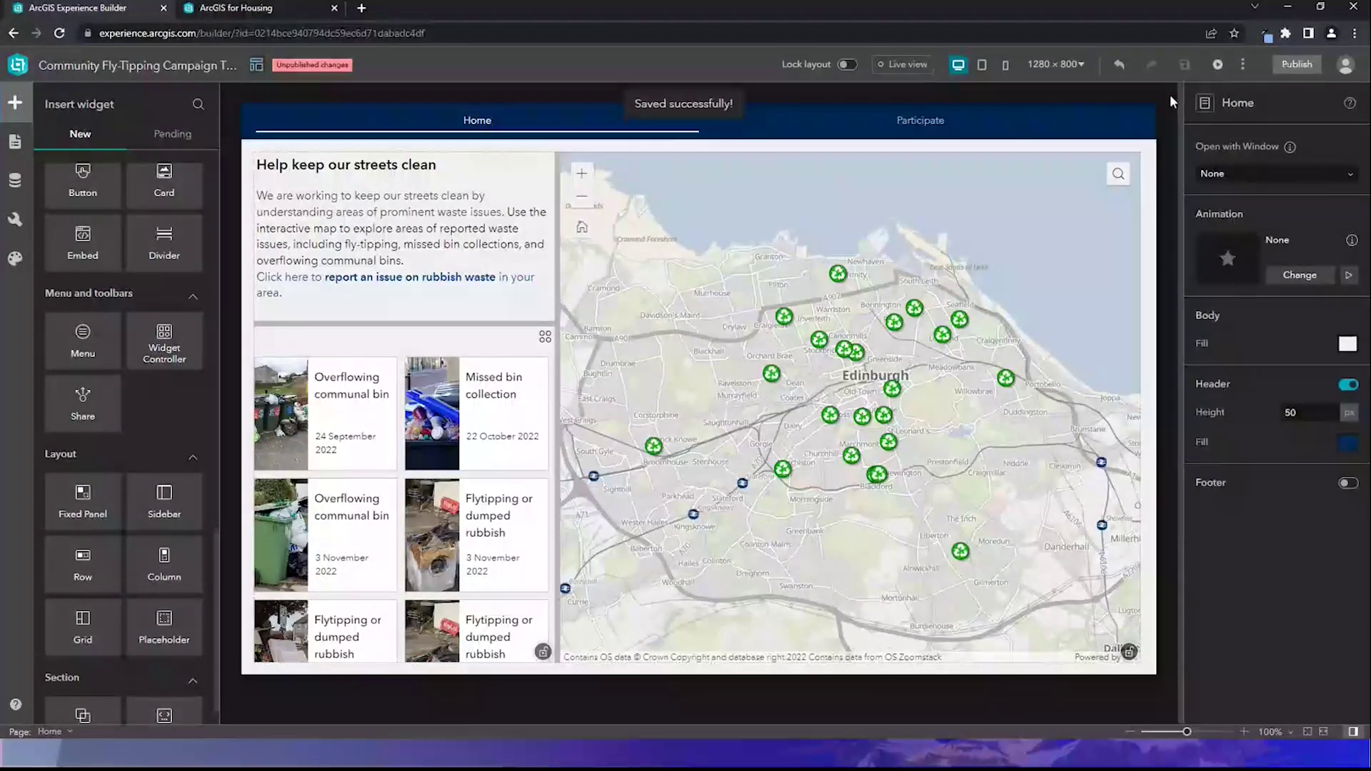
pyautogui.click(25, 143)
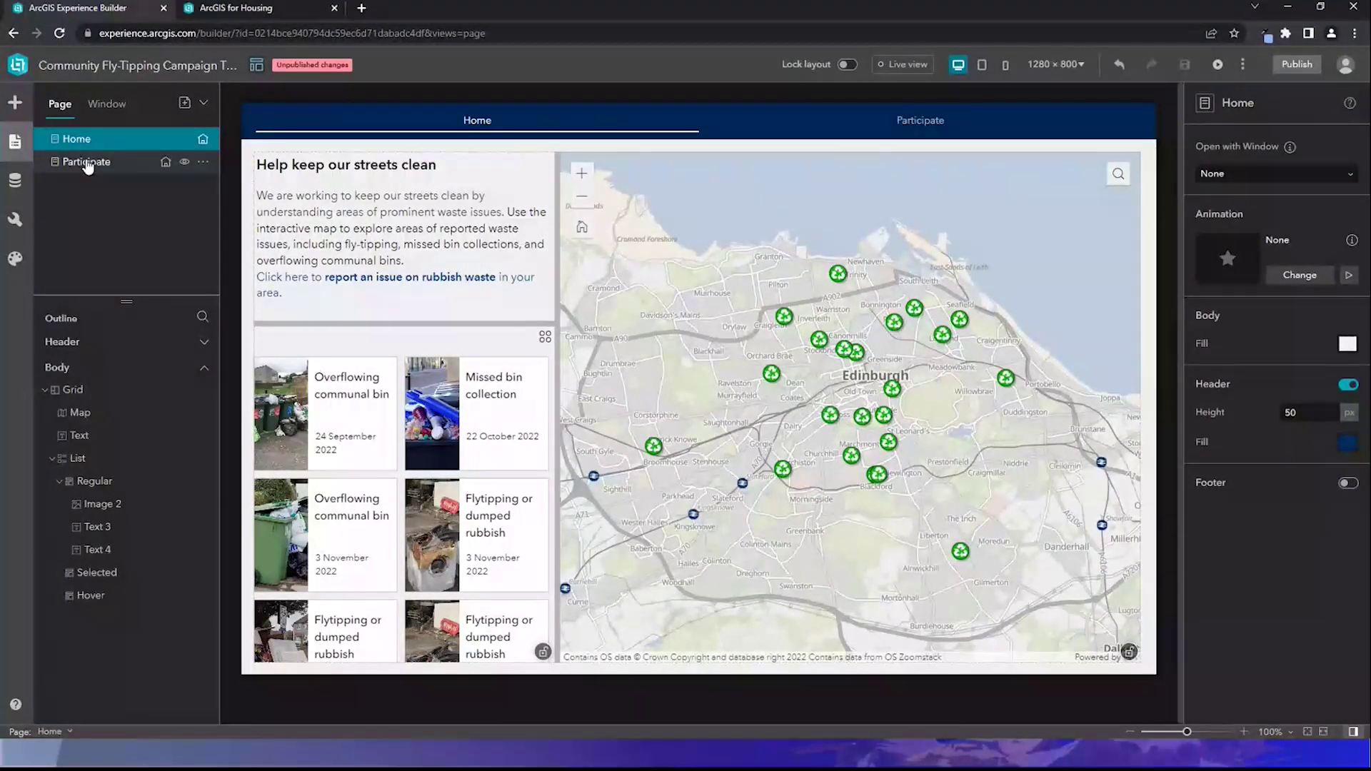
pyautogui.click(88, 163)
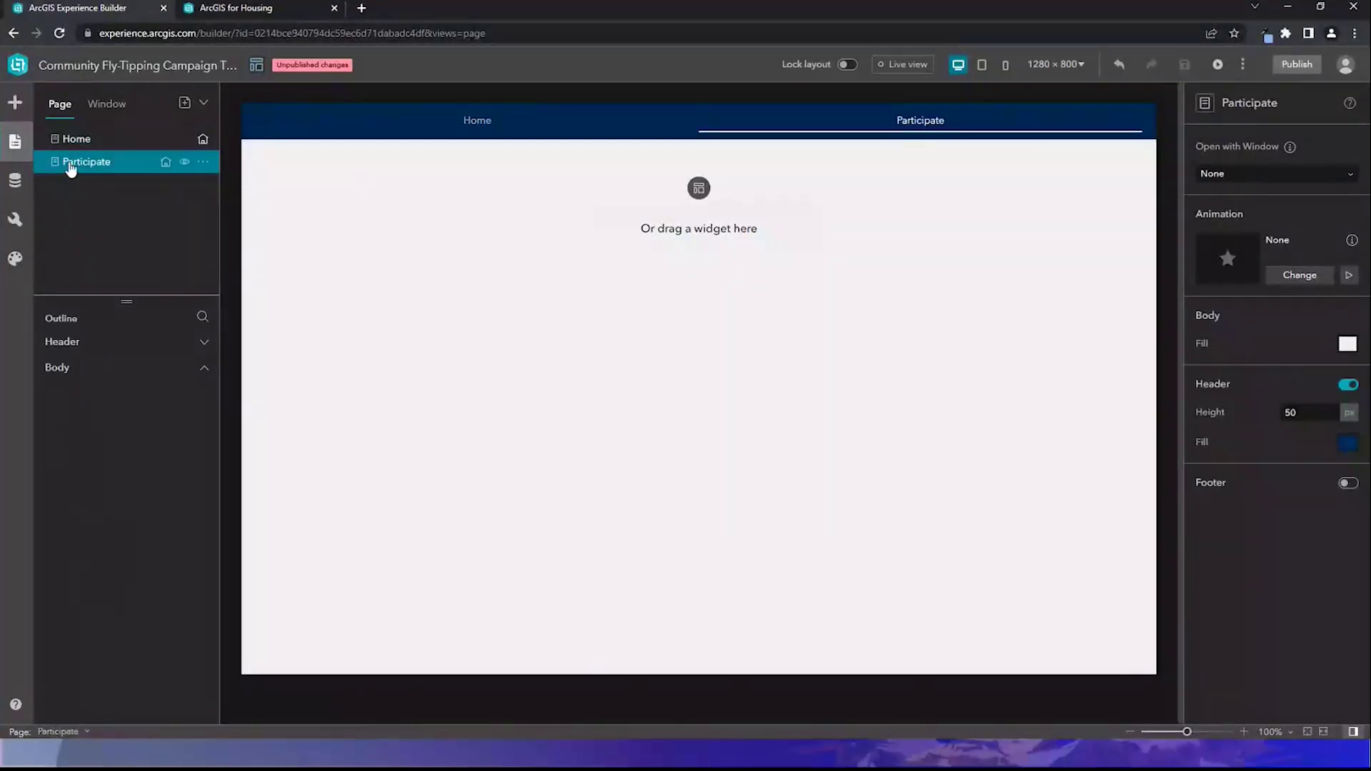
# - Add a Survey widget to the Participate page and enlarge it to fill the left half of the page body
pyautogui.click(15, 103)
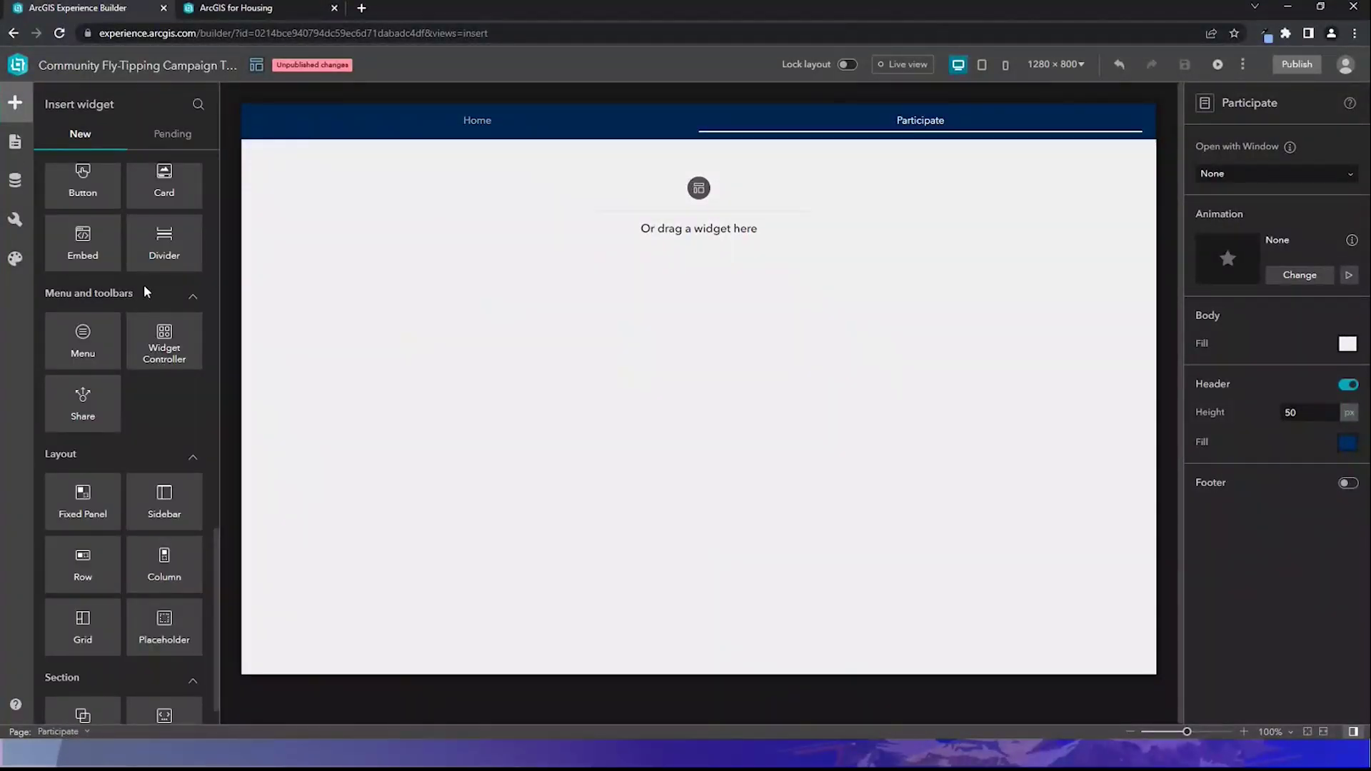
pyautogui.scroll(4, 148, 307)
pyautogui.scroll(1, 149, 313)
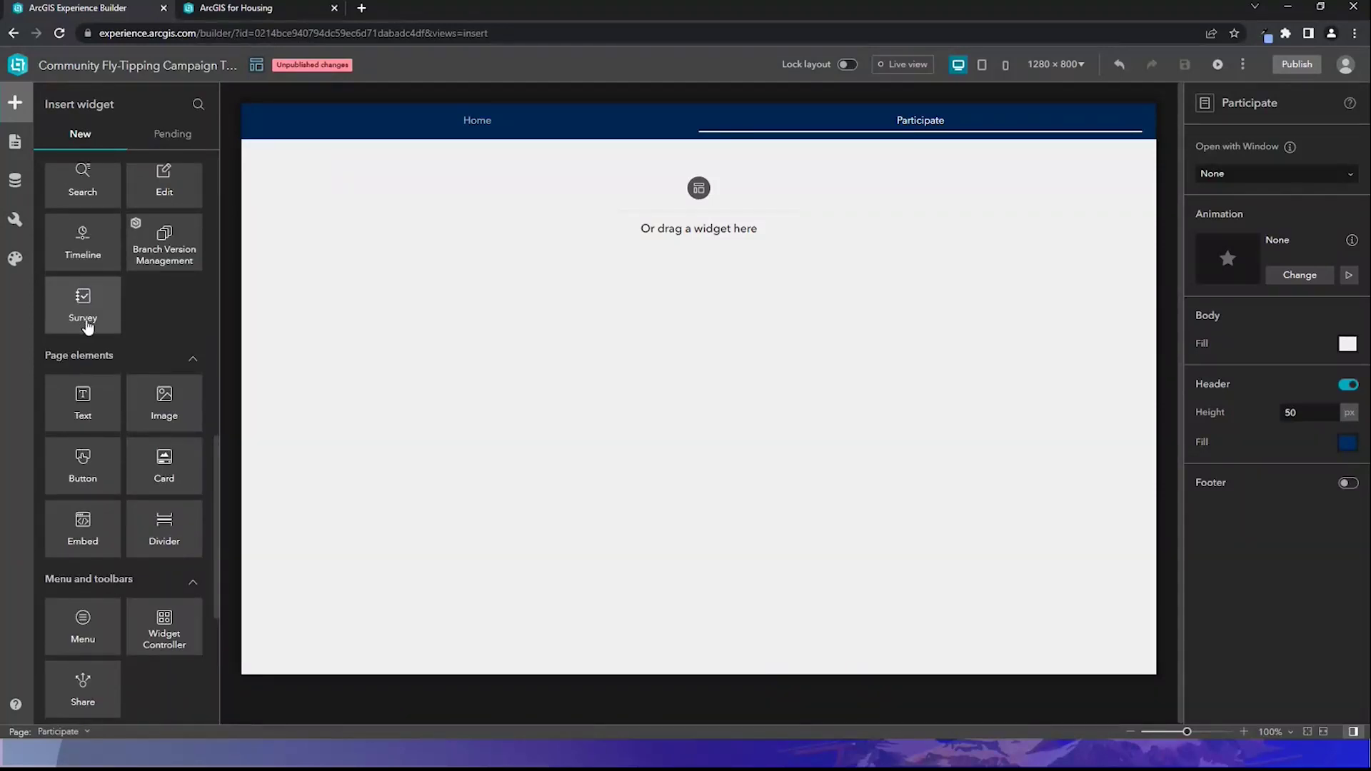
pyautogui.moveTo(91, 305); pyautogui.dragTo(362, 307)
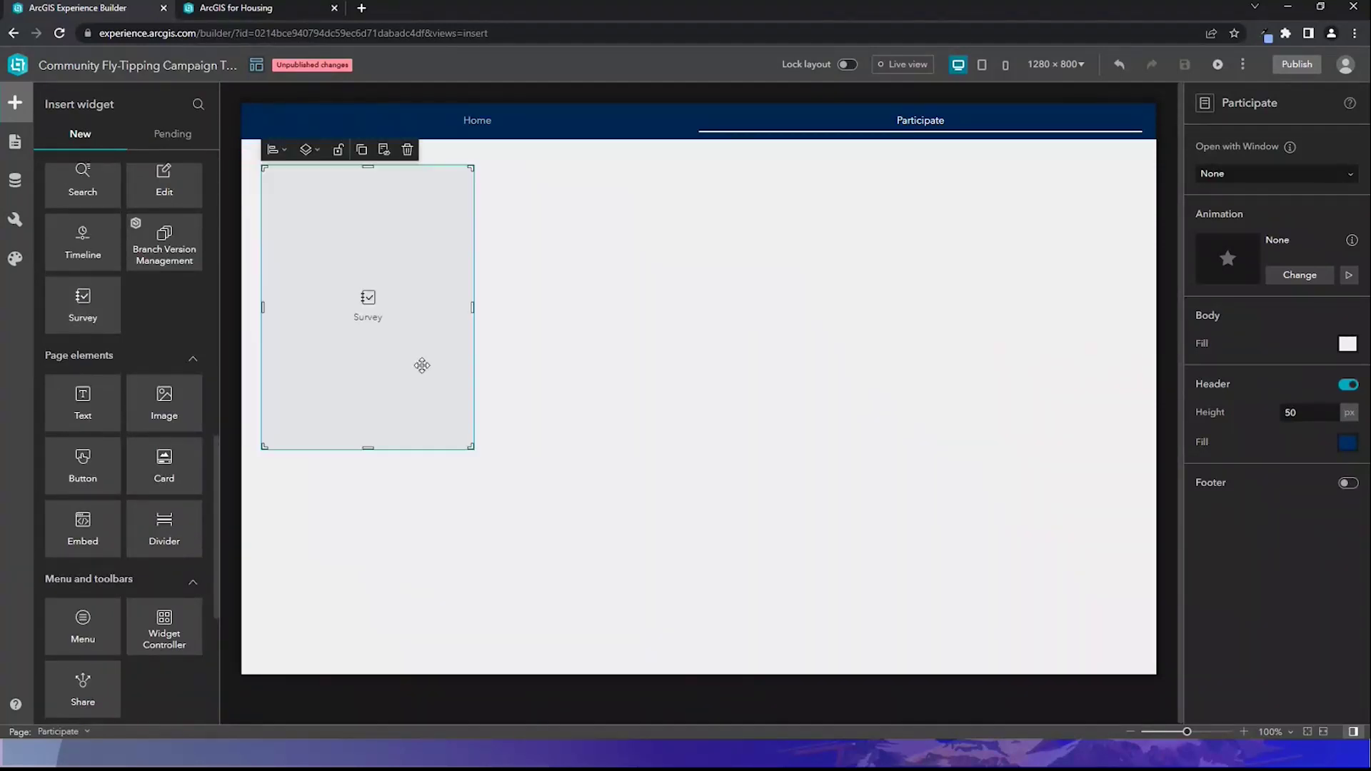
pyautogui.moveTo(473, 451); pyautogui.dragTo(685, 652)
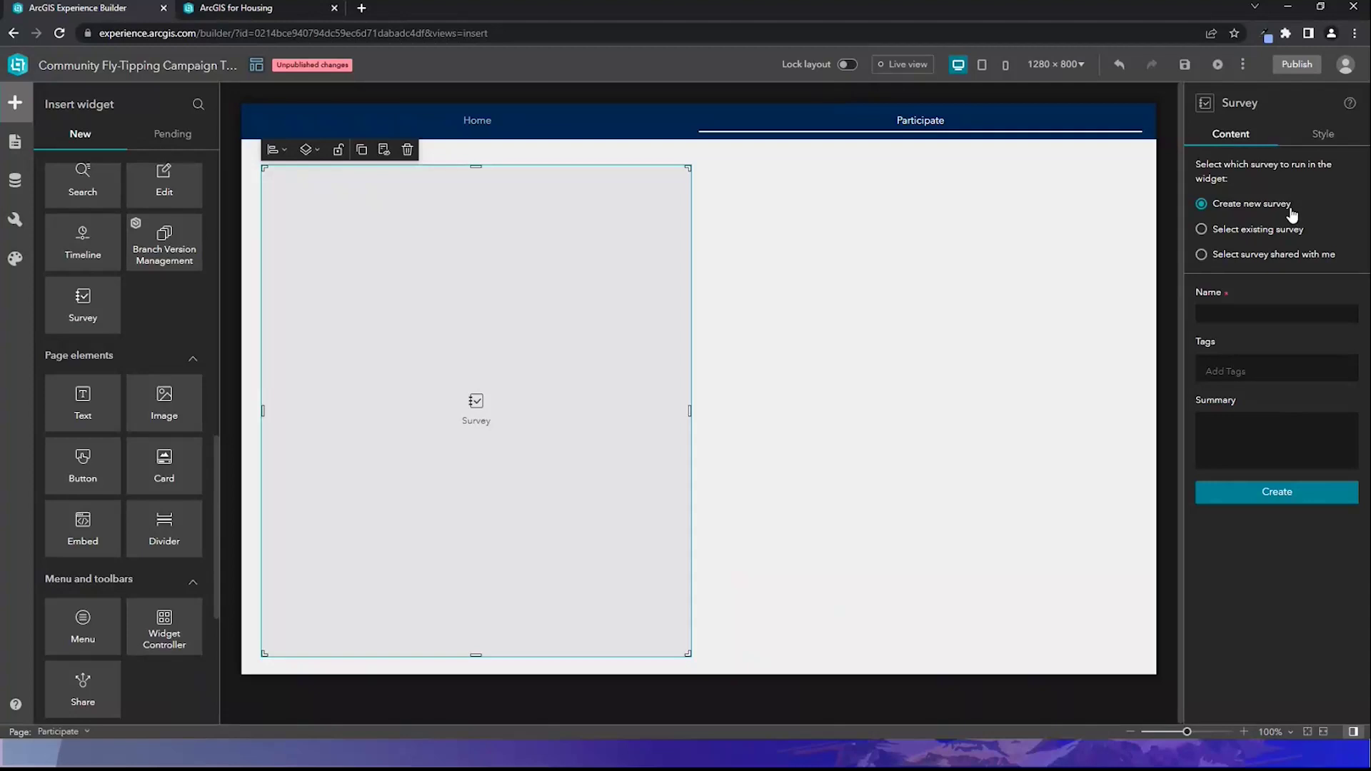
# - Insert the existing survey "Communal Bins Survey - Webinar content" into the Survey widget
pyautogui.click(1258, 230)
pyautogui.click(1254, 295)
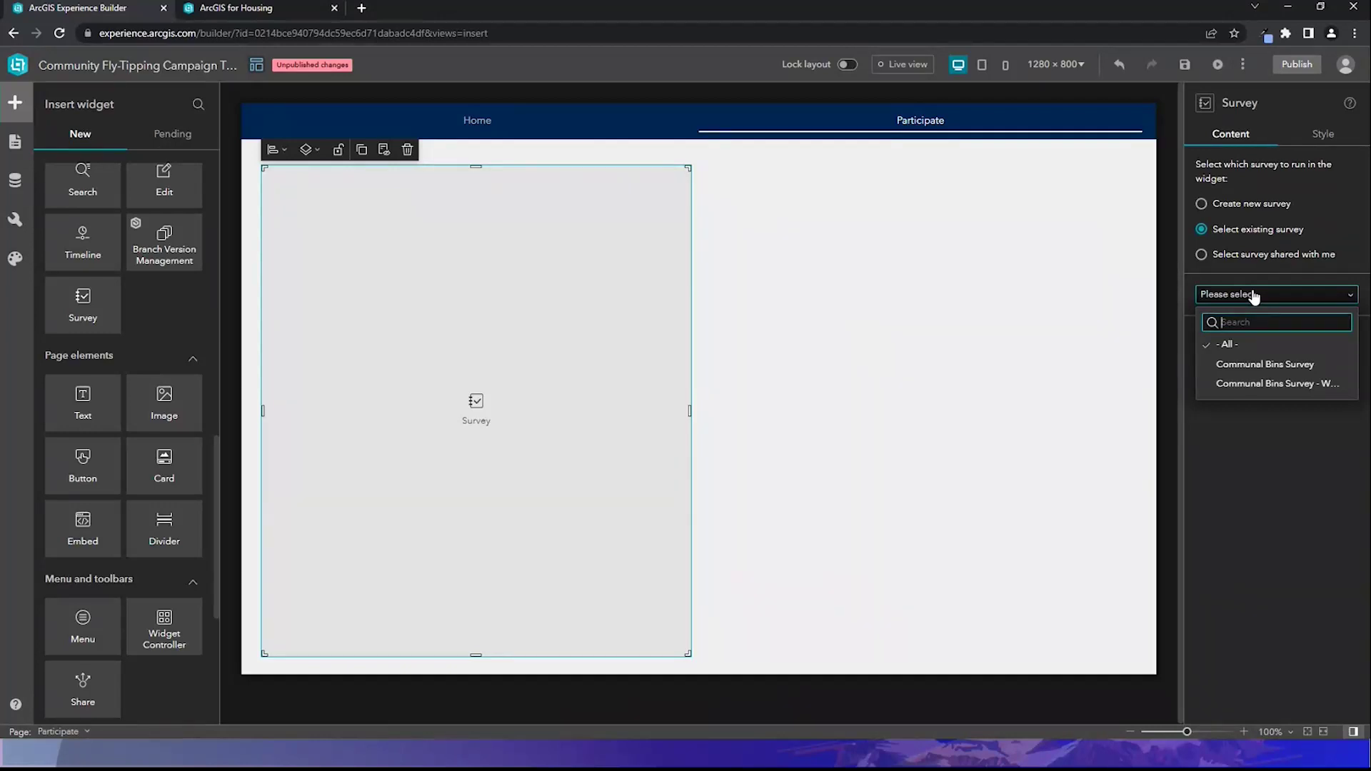
pyautogui.click(1259, 383)
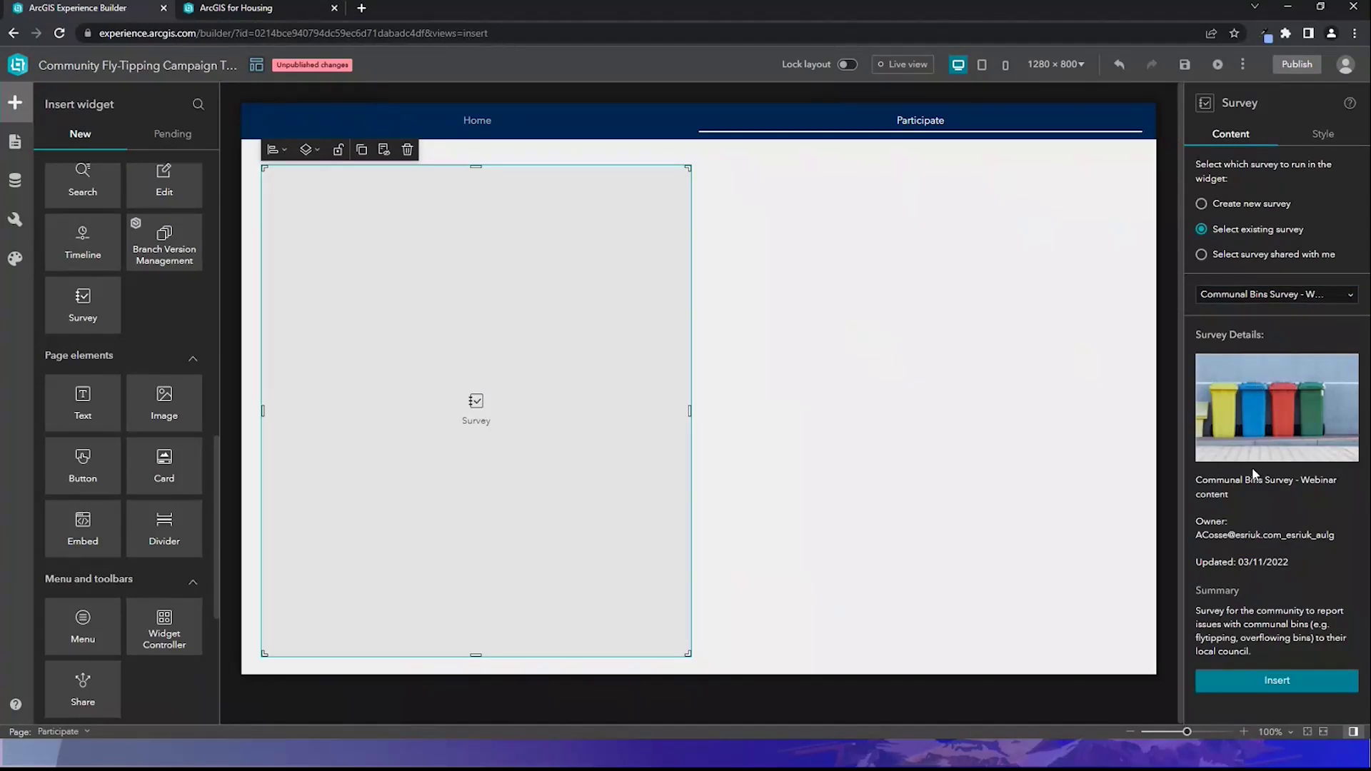
pyautogui.click(1262, 679)
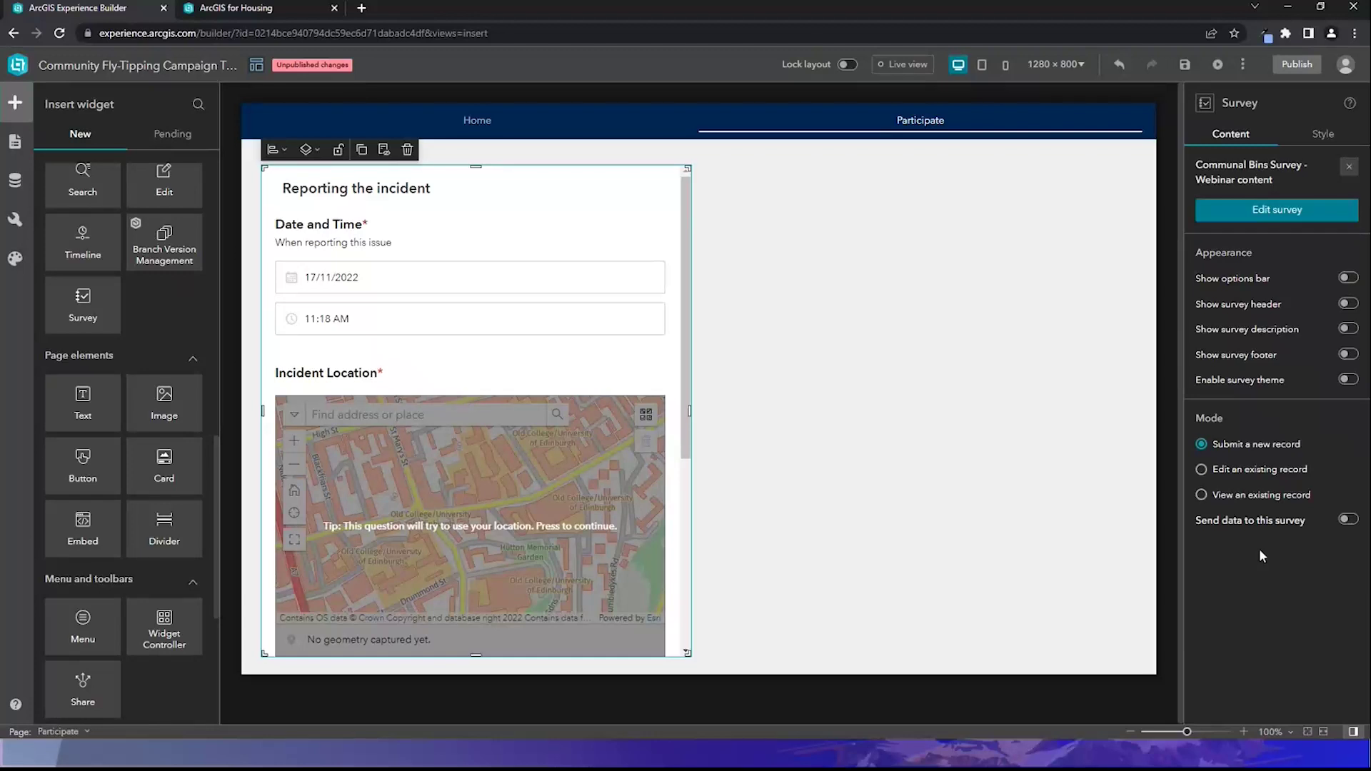
pyautogui.click(814, 421)
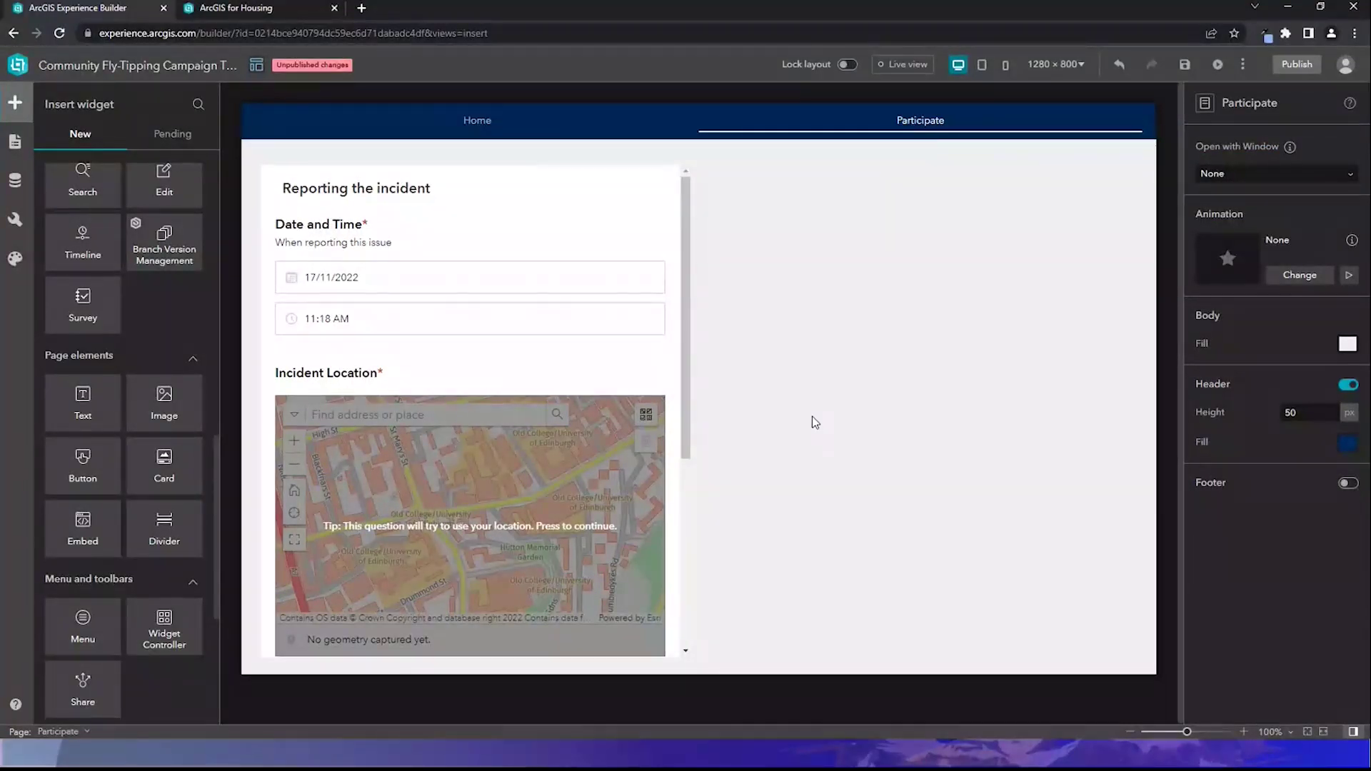
pyautogui.moveTo(83, 525); pyautogui.dragTo(850, 273)
pyautogui.moveTo(996, 378); pyautogui.dragTo(1134, 655)
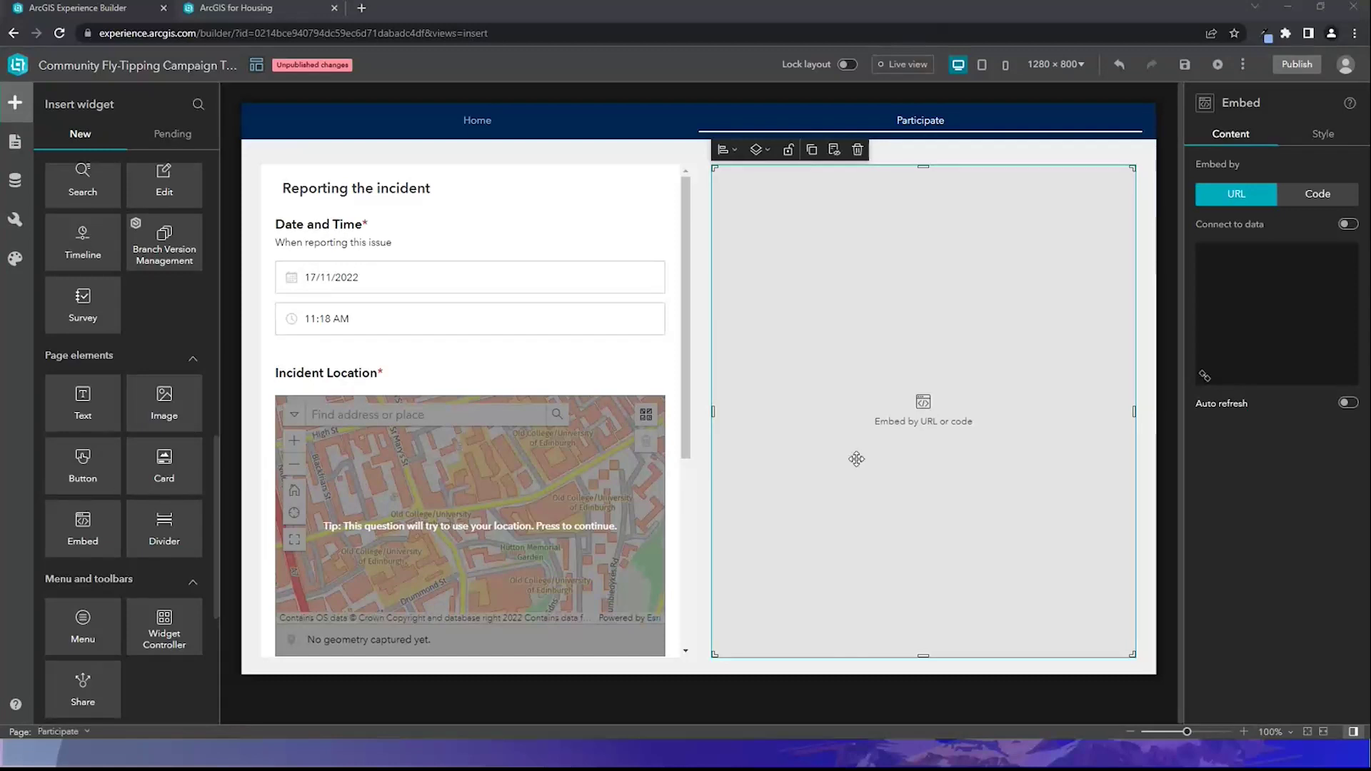
pyautogui.click(1220, 282)
pyautogui.click(1246, 248)
pyautogui.write('https://survey123.arcgis.com/share/f93c245efe4948b9945be9f6016928c3?portalUrl=https://esriuk-aulg.maps.arcgis.com')
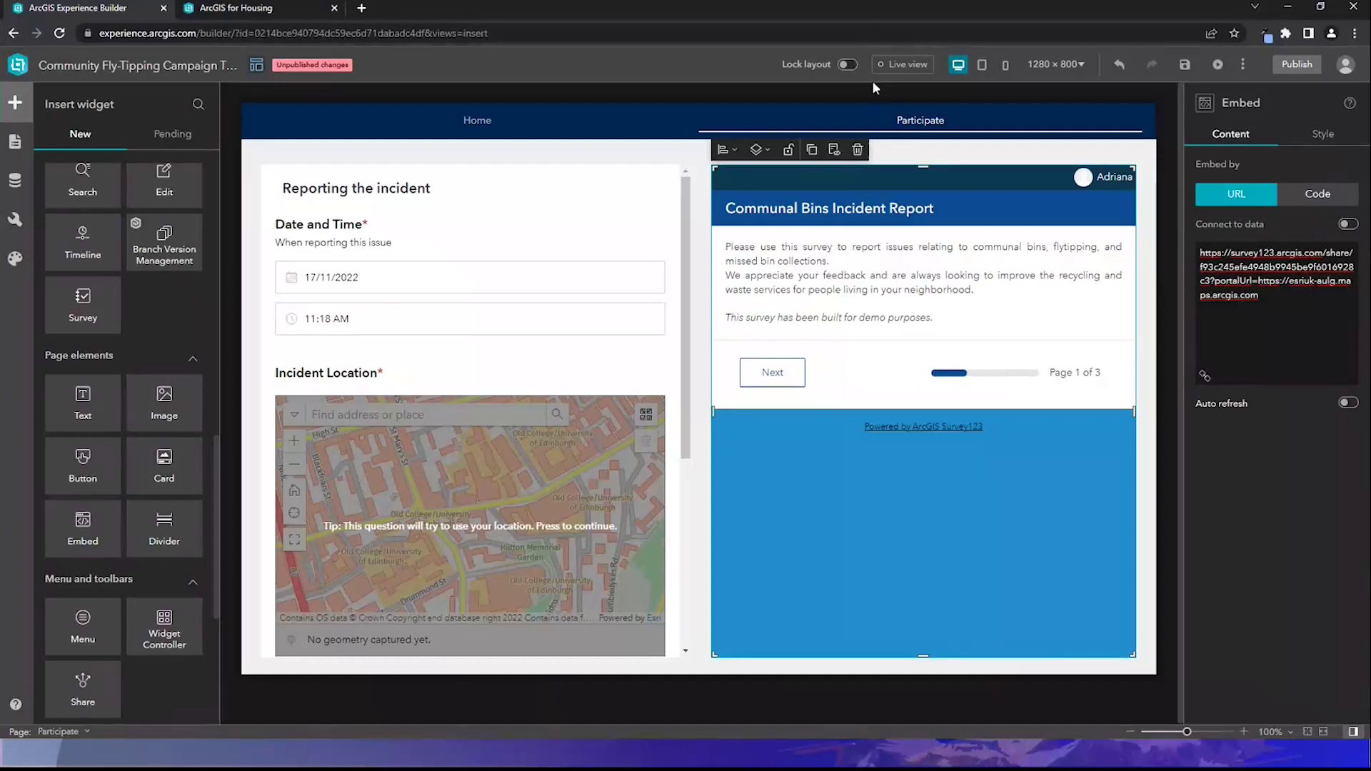
# - Preview the page in live view, advance the embedded survey to its next page, and return to editing
pyautogui.click(898, 66)
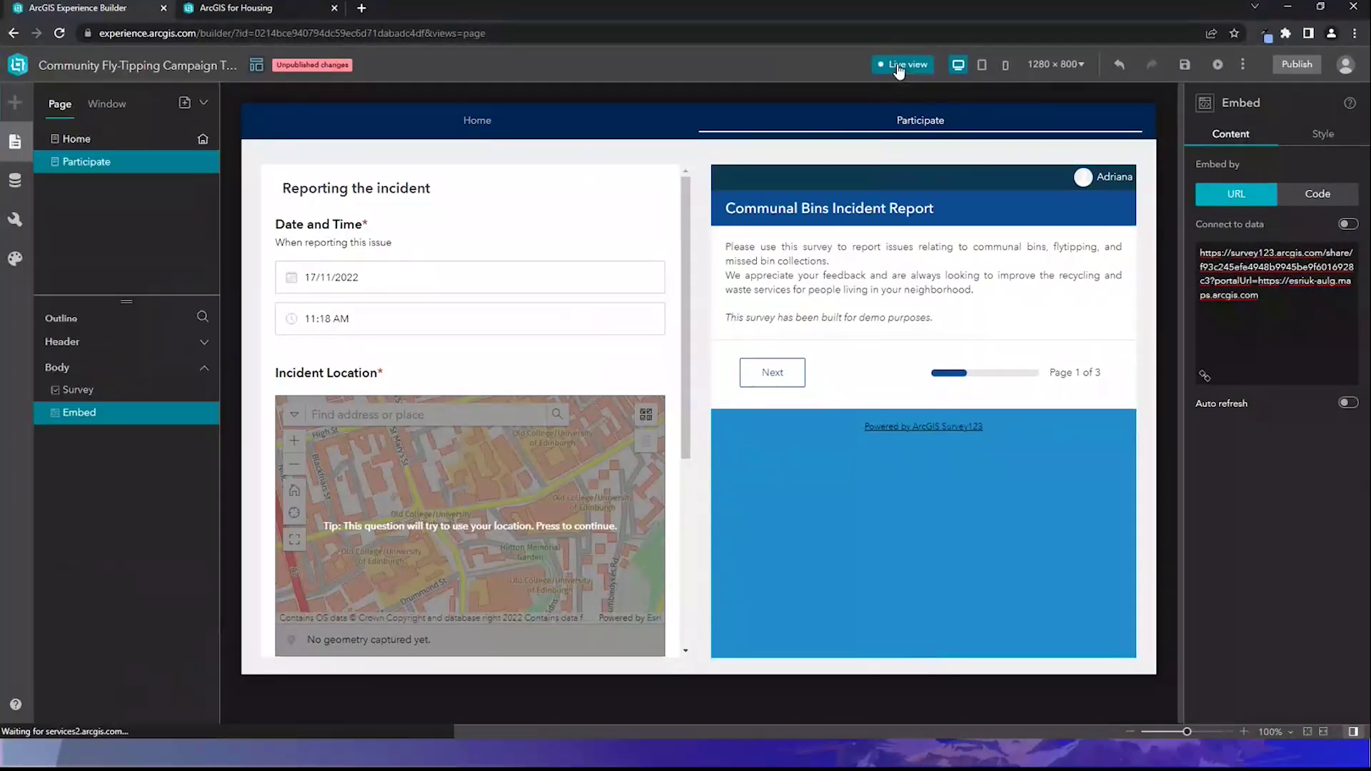
pyautogui.click(788, 378)
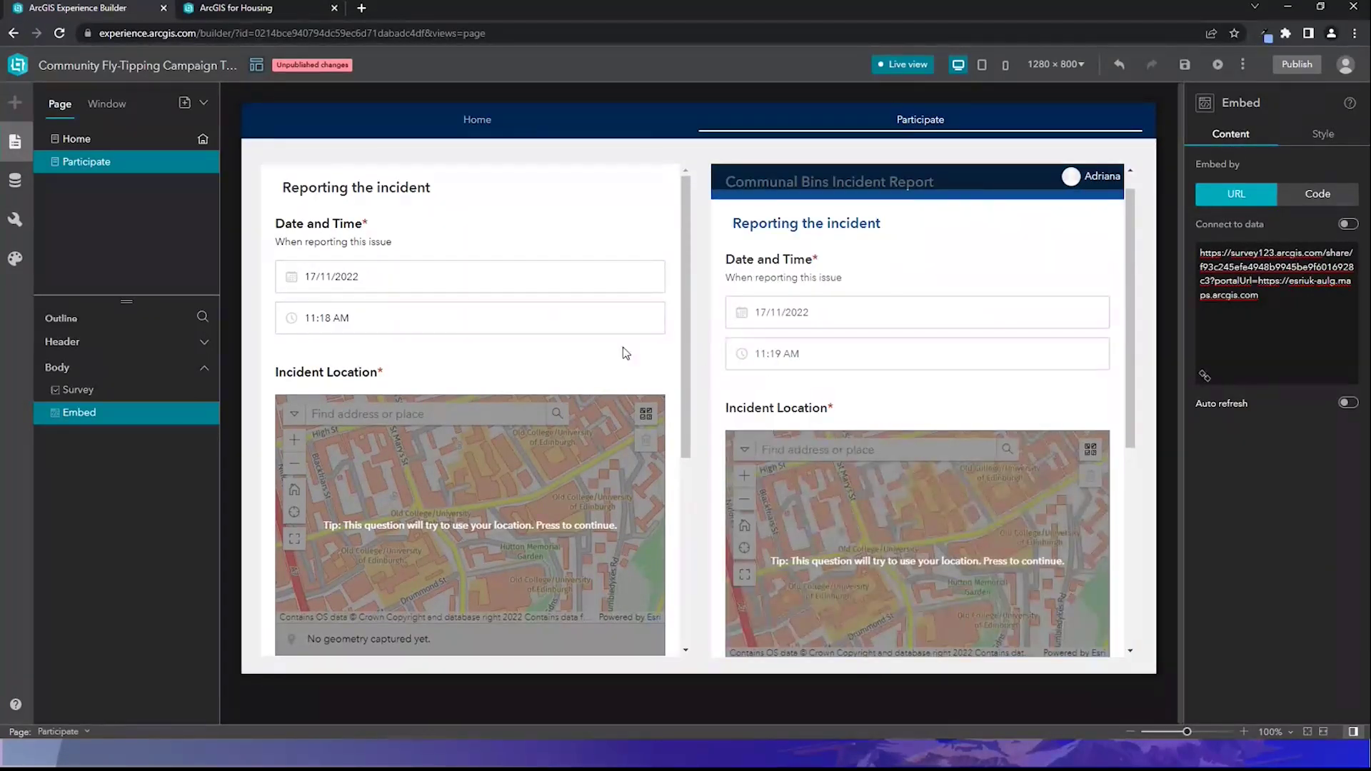
pyautogui.click(904, 66)
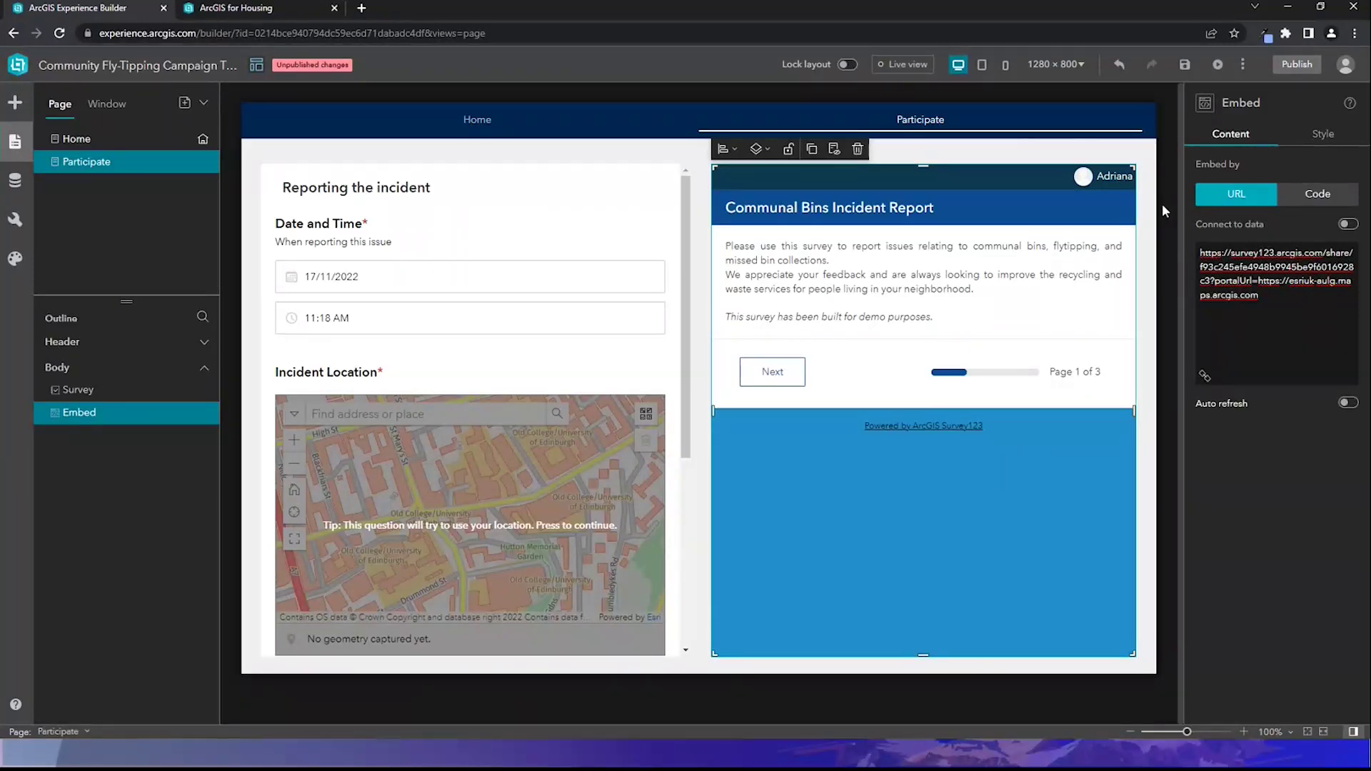
# - Delete the Embed widget and widen the Survey widget across the full width of the Participate page
pyautogui.click(1162, 204)
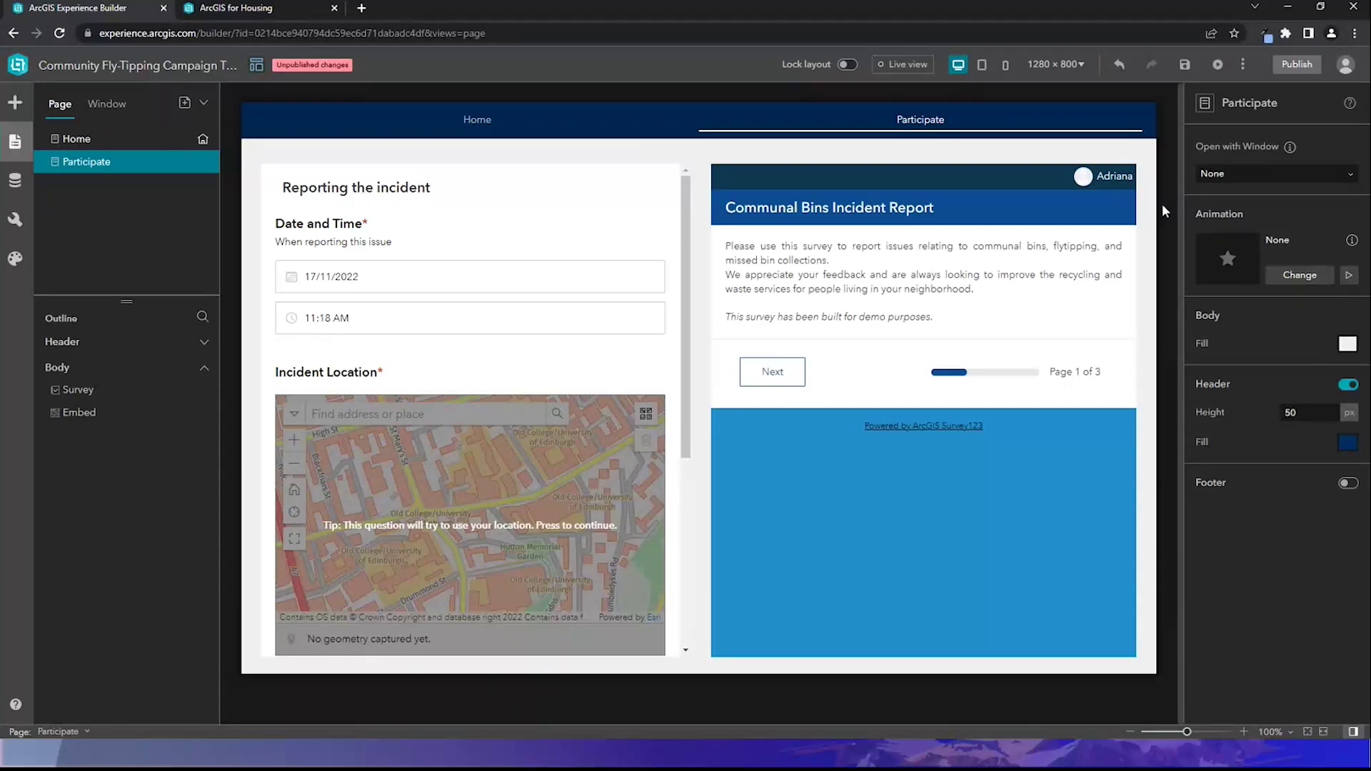
pyautogui.click(1114, 191)
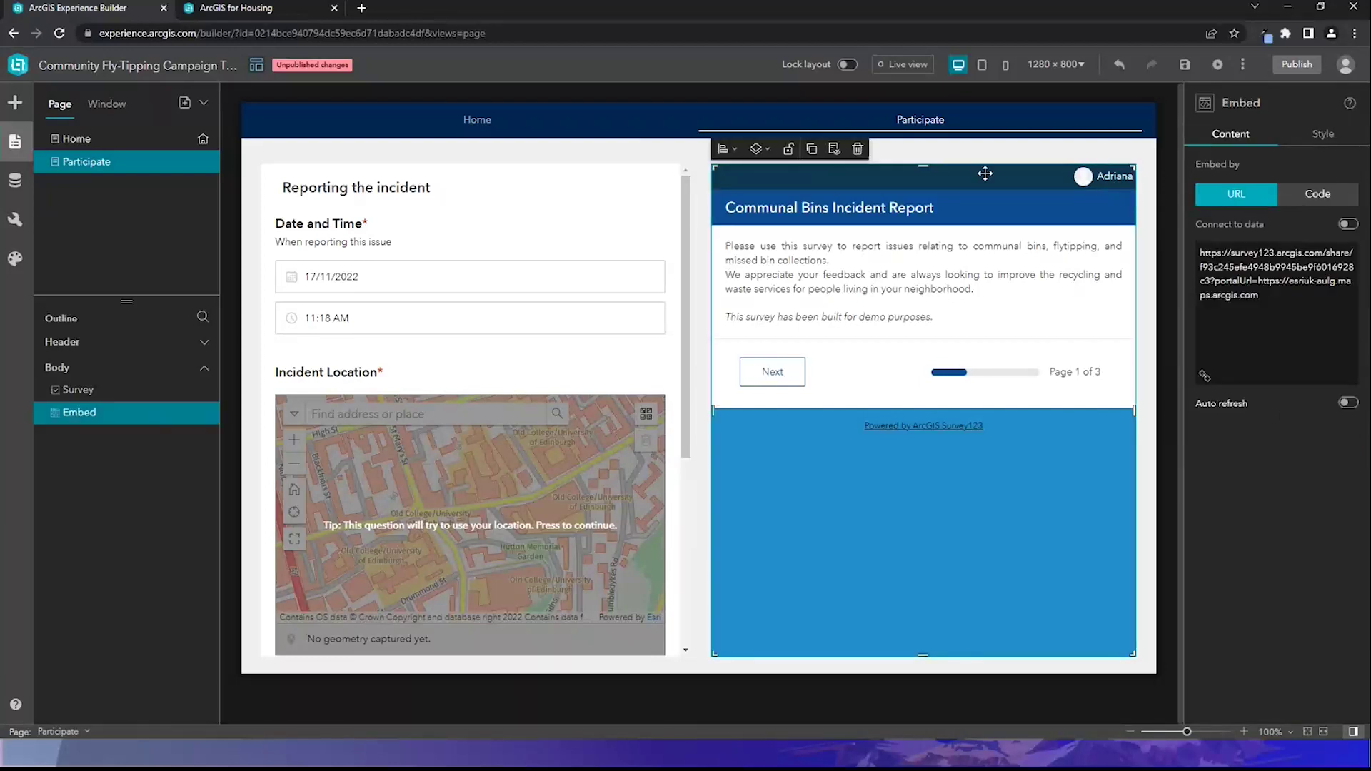
pyautogui.click(858, 149)
pyautogui.click(676, 318)
pyautogui.moveTo(689, 404); pyautogui.dragTo(1133, 484)
pyautogui.click(1158, 480)
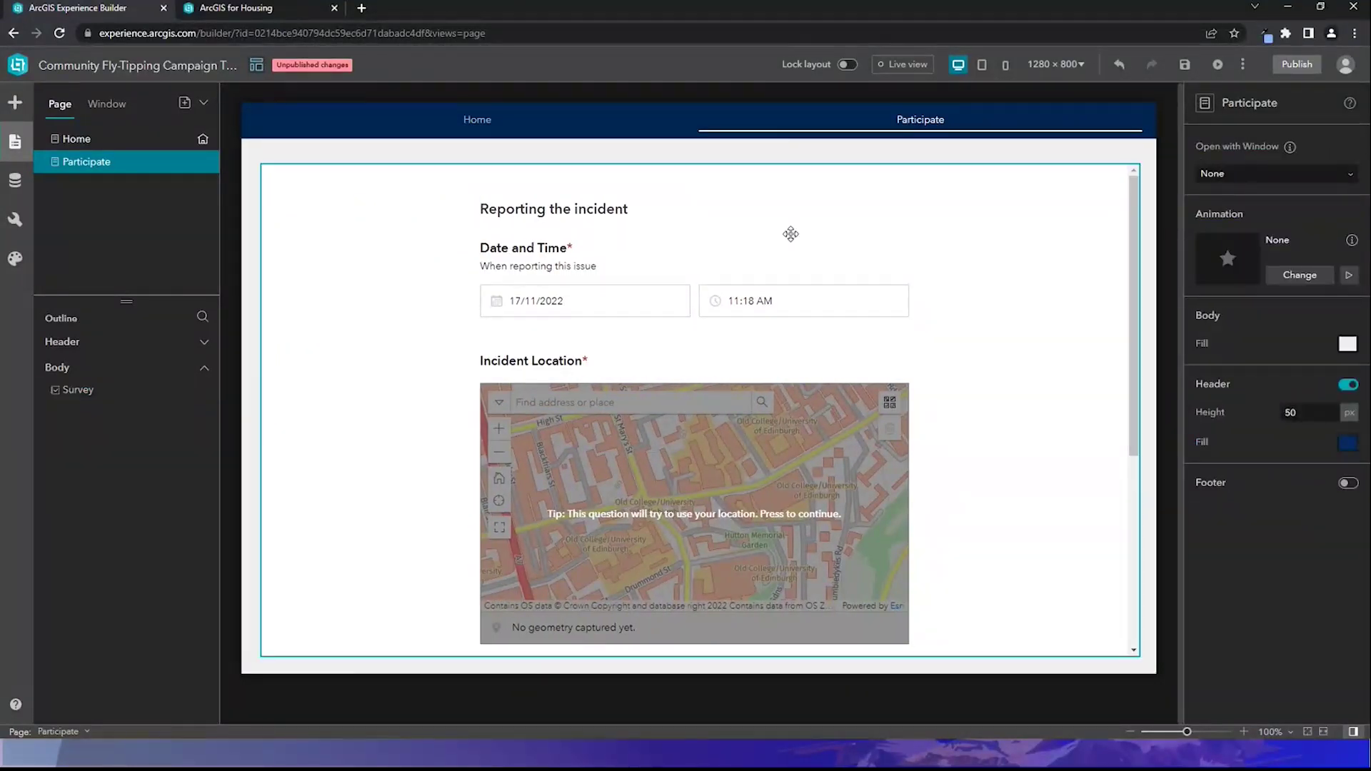
# - Show the Home page at small-screen size and enable a custom layout for both its header and its body
pyautogui.click(77, 140)
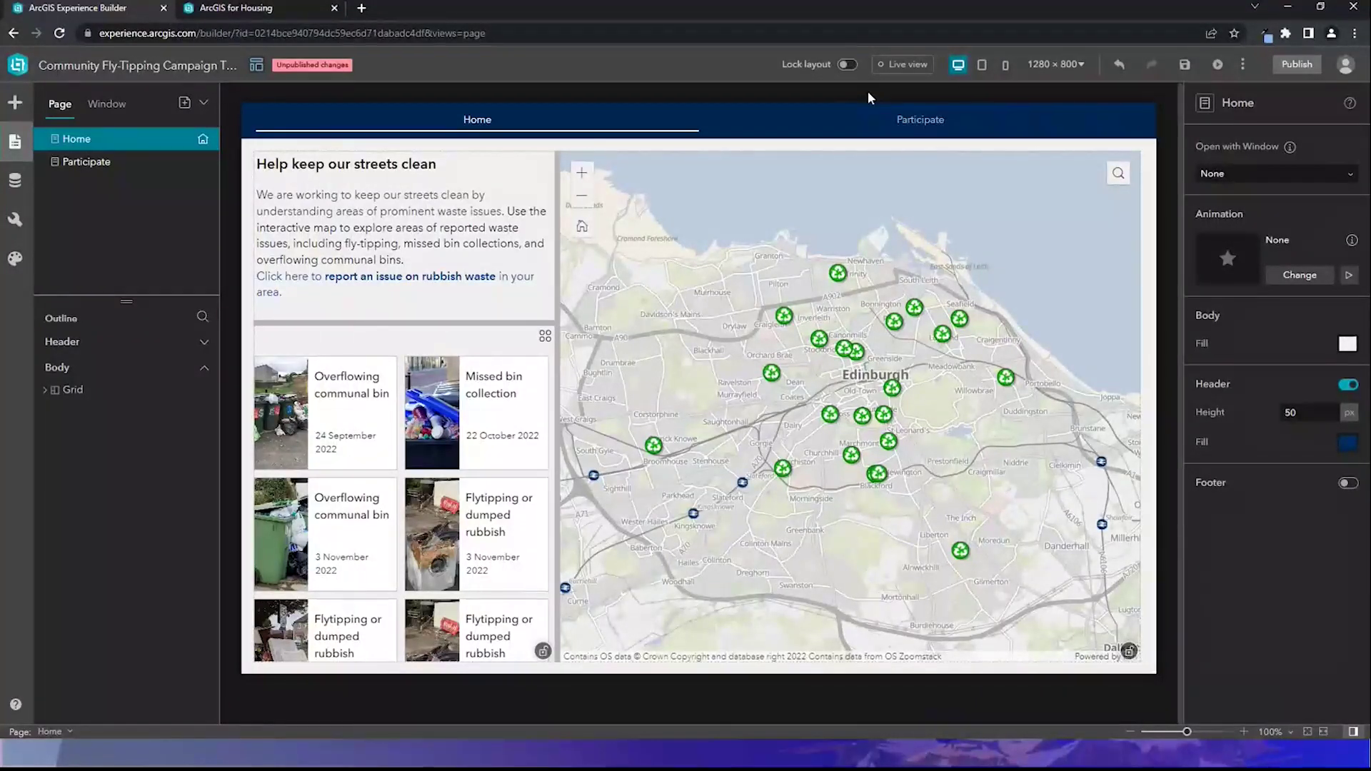
pyautogui.click(1006, 66)
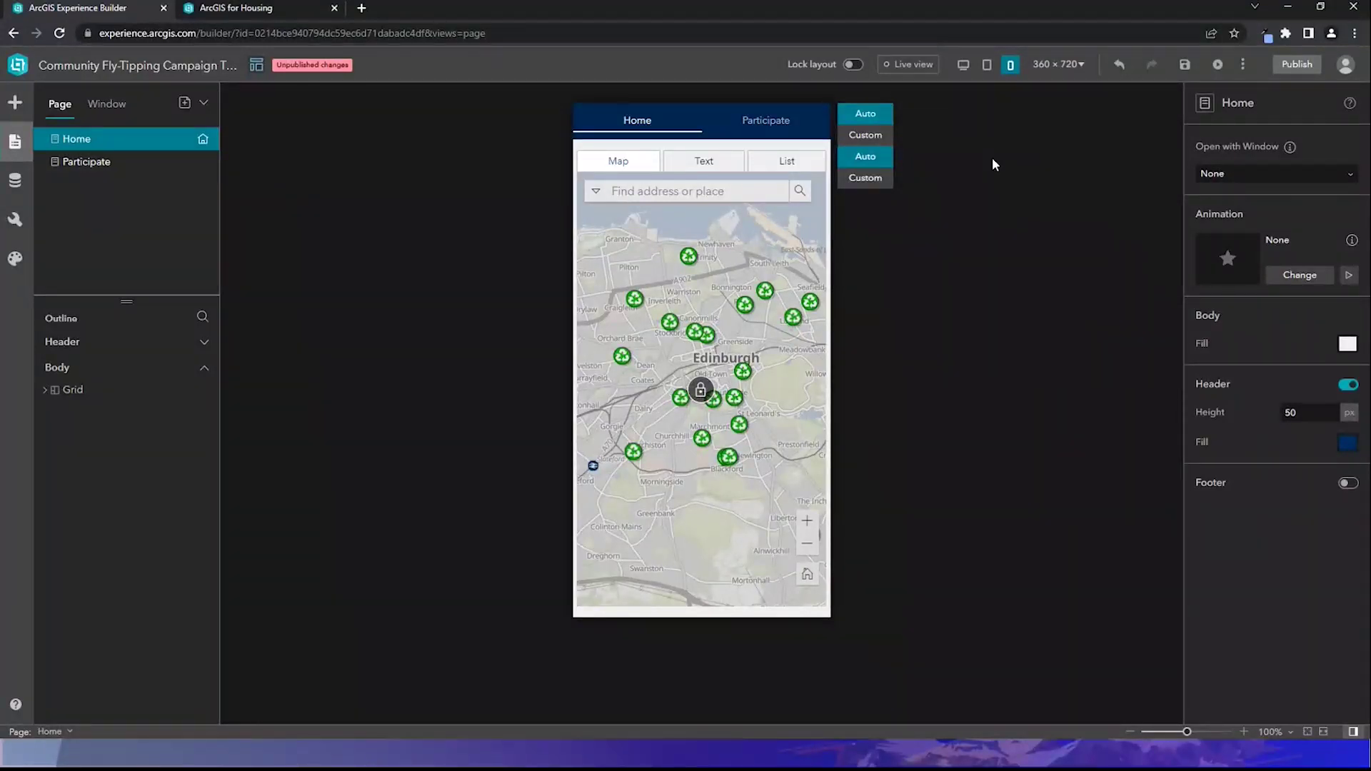
pyautogui.click(700, 389)
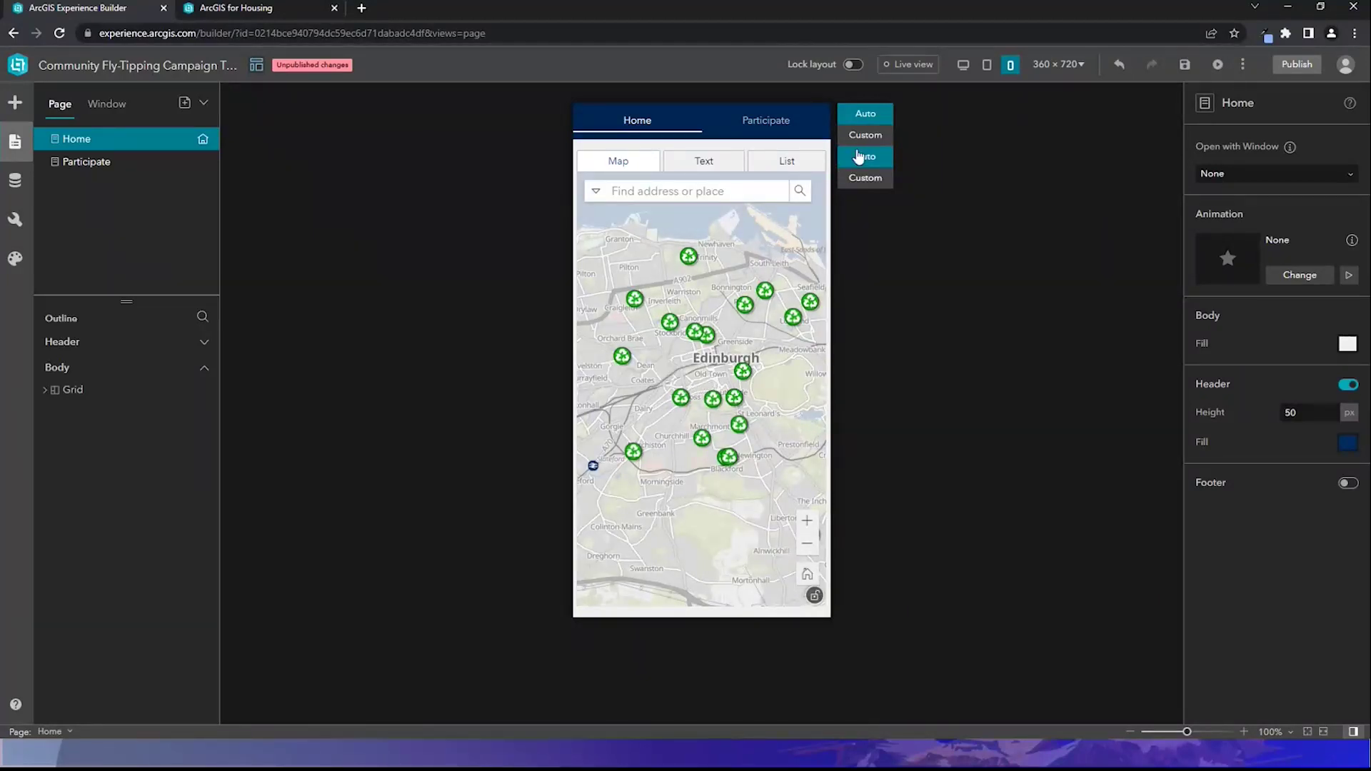
pyautogui.click(884, 132)
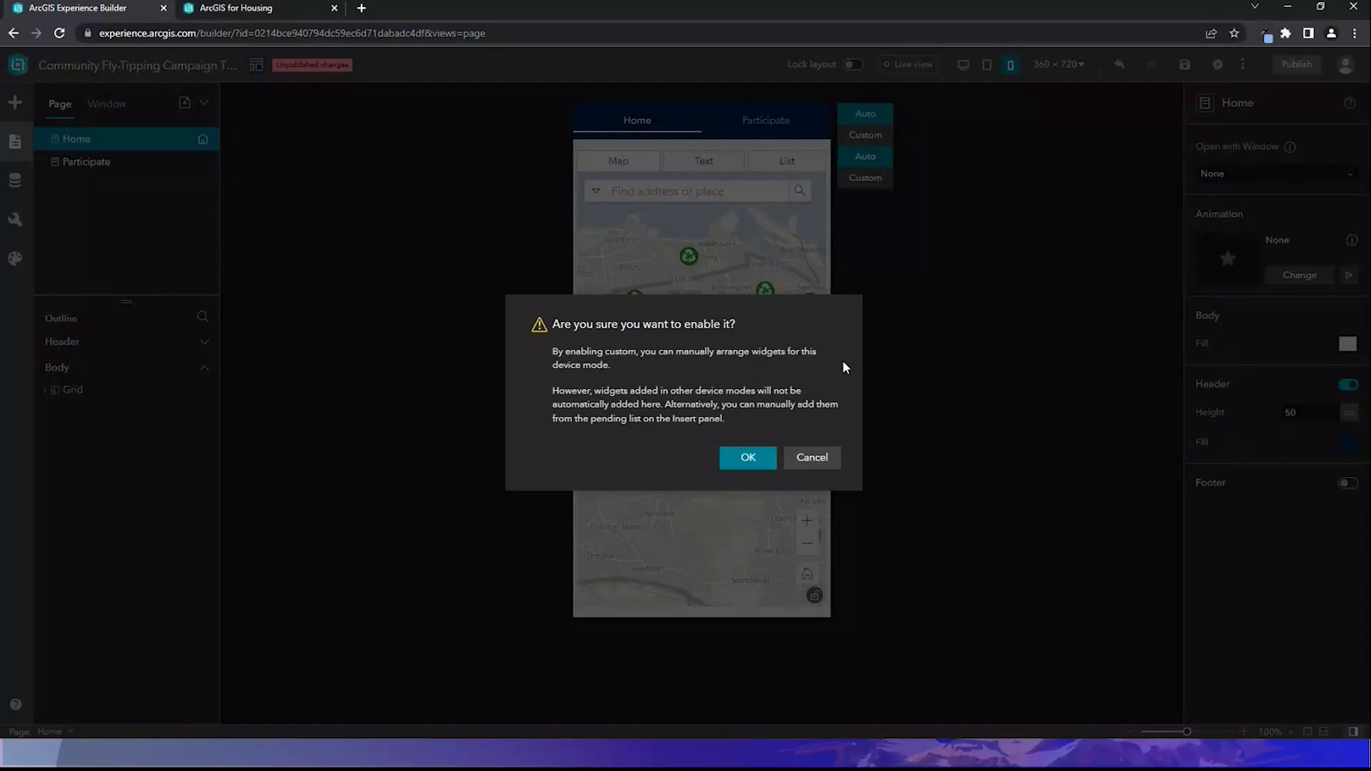
pyautogui.click(739, 460)
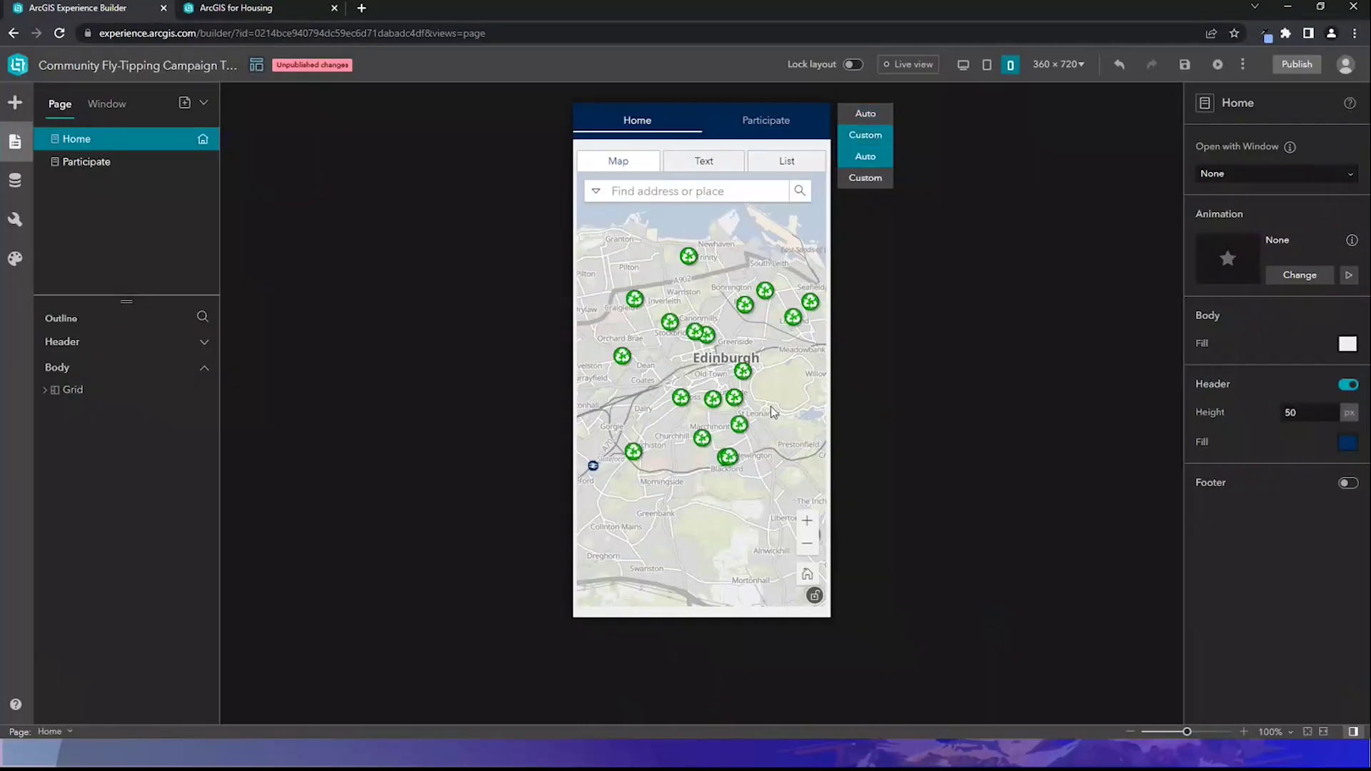
pyautogui.click(866, 184)
pyautogui.click(738, 459)
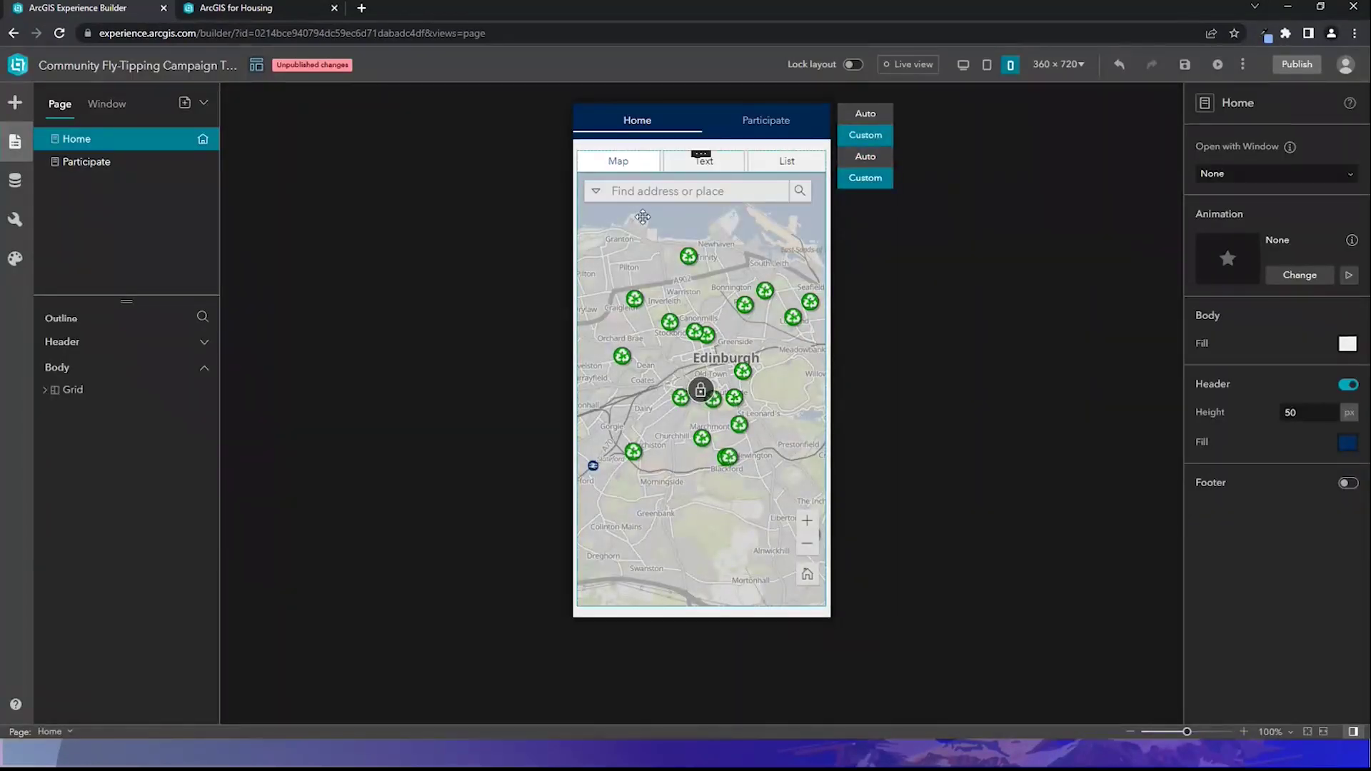
# - In the small-screen layout, stack the report list above the map and move the text out of the grid to the page's top
pyautogui.moveTo(641, 211); pyautogui.dragTo(643, 506)
pyautogui.moveTo(696, 166); pyautogui.dragTo(692, 600)
pyautogui.moveTo(631, 163); pyautogui.dragTo(703, 153)
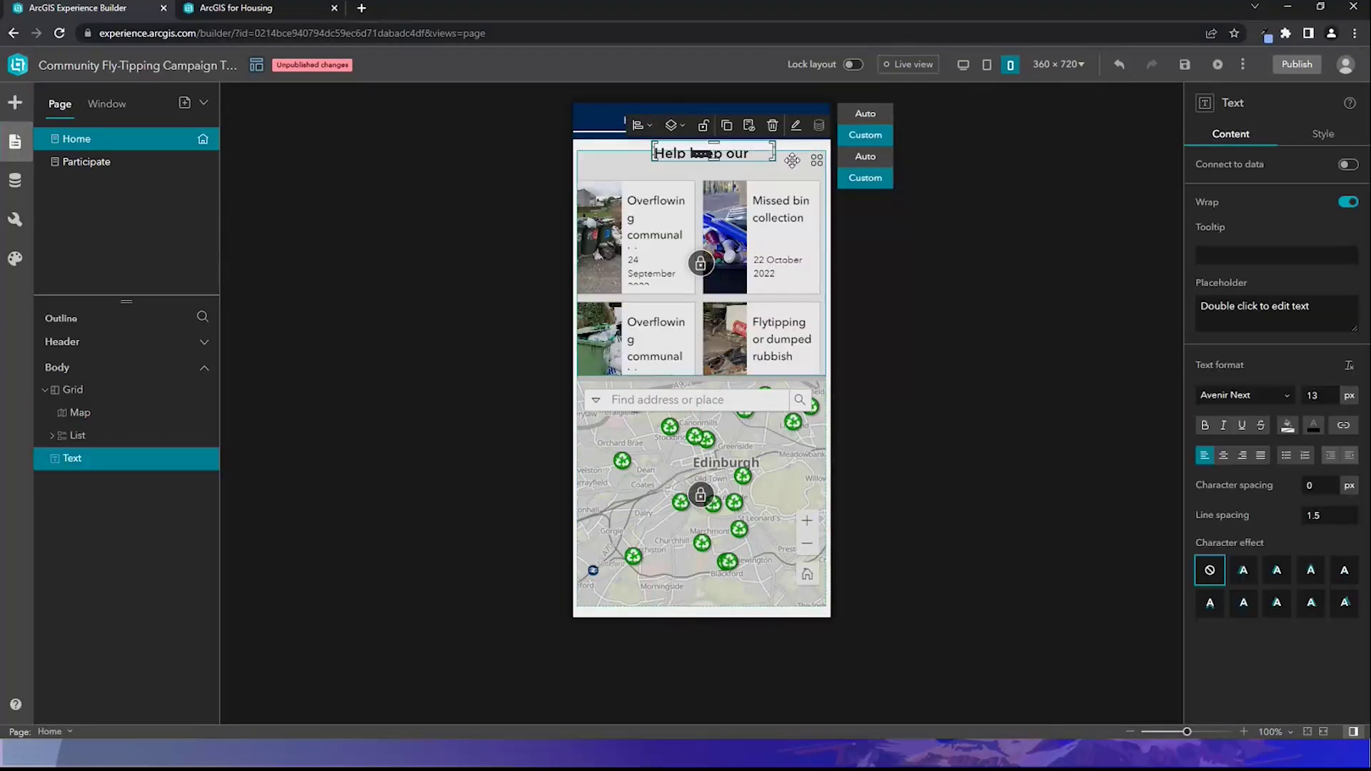
# - Align the text box with the page's left edge above the list and widen it to the full page width
pyautogui.click(792, 160)
pyautogui.moveTo(638, 160); pyautogui.dragTo(715, 163)
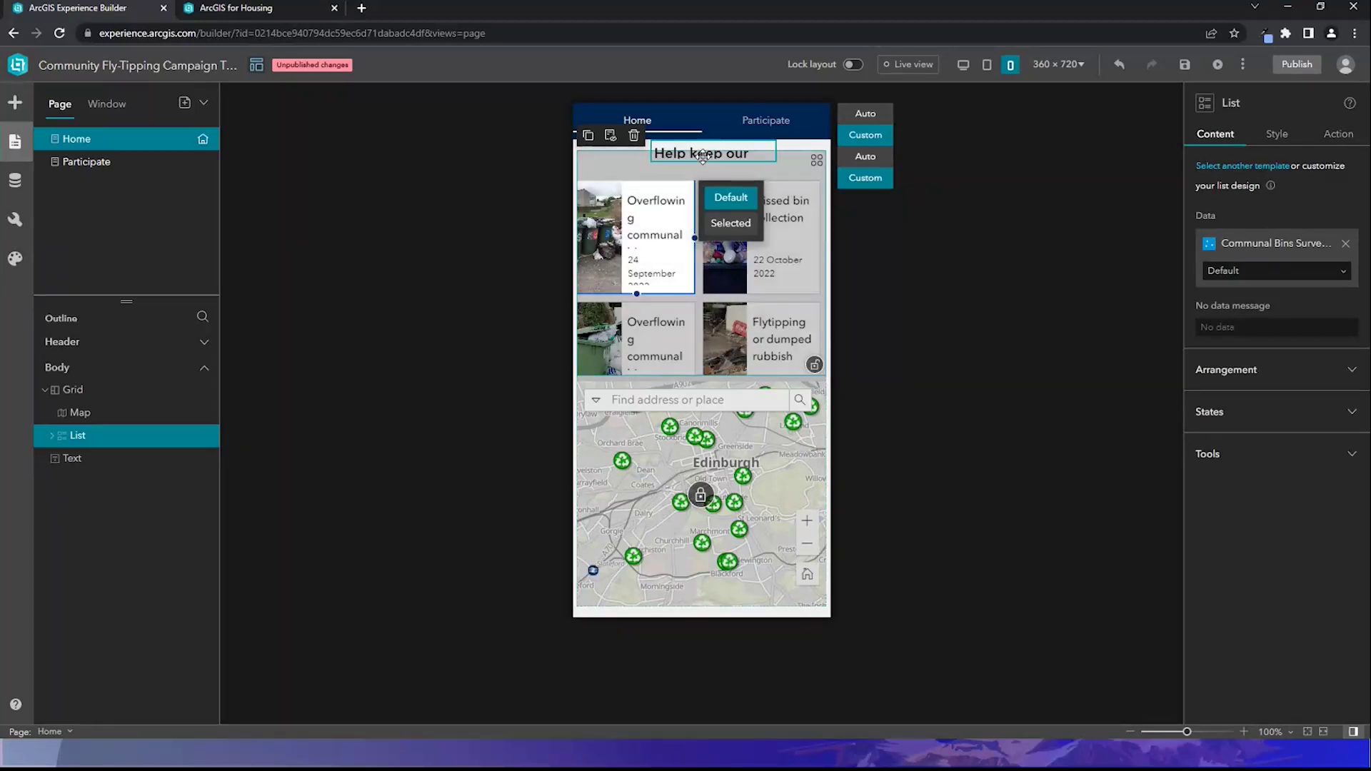
pyautogui.click(787, 148)
pyautogui.click(756, 158)
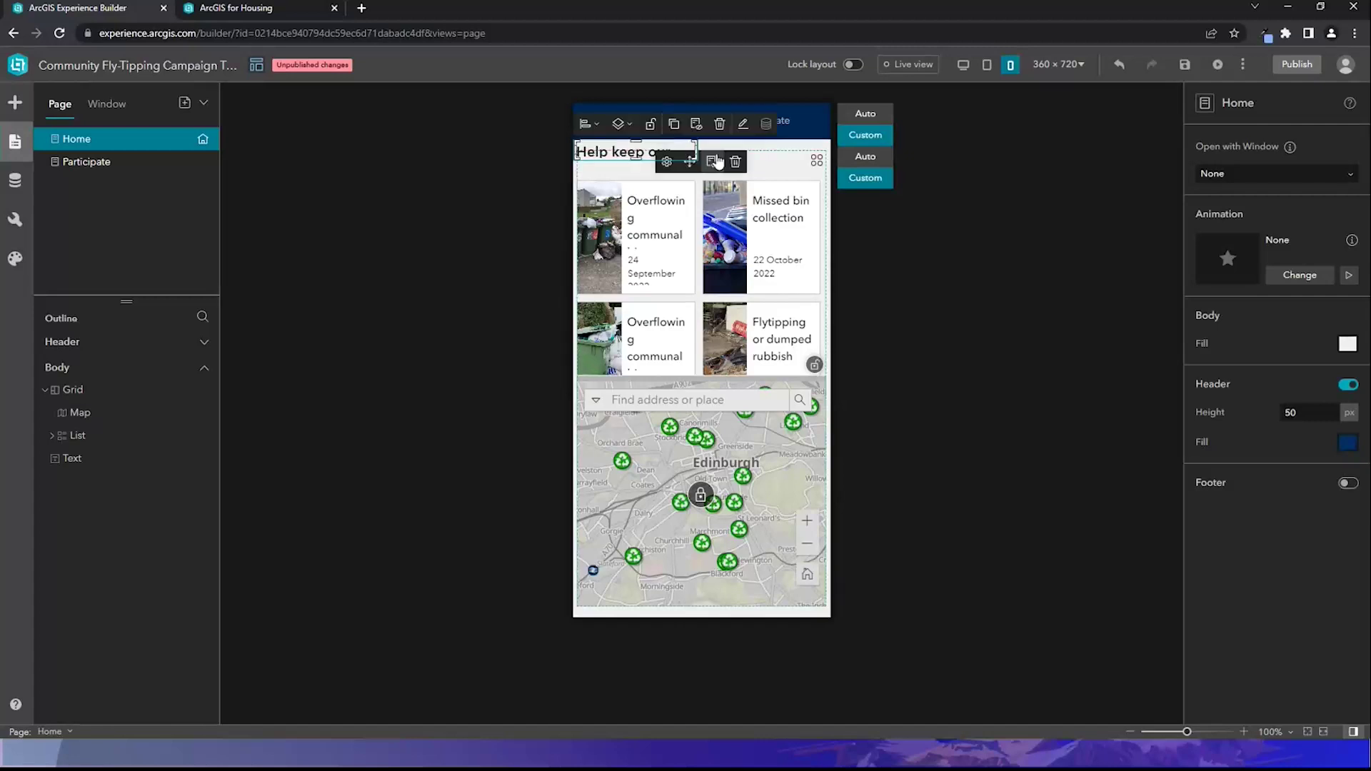
pyautogui.moveTo(696, 153); pyautogui.dragTo(819, 159)
# - Set the font size of the Home page's introductory text to 11 px
pyautogui.doubleClick(659, 151)
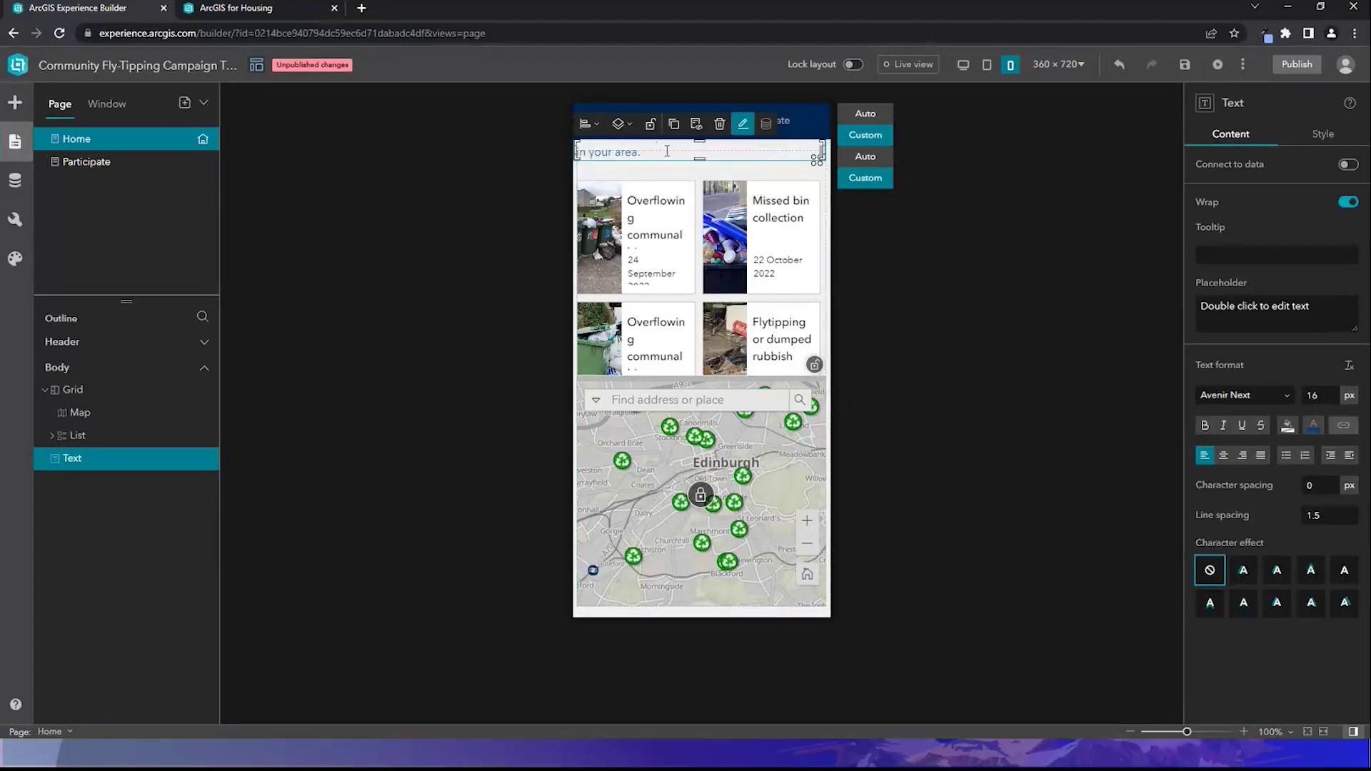
pyautogui.scroll(2, 659, 151)
pyautogui.tripleClick(613, 149)
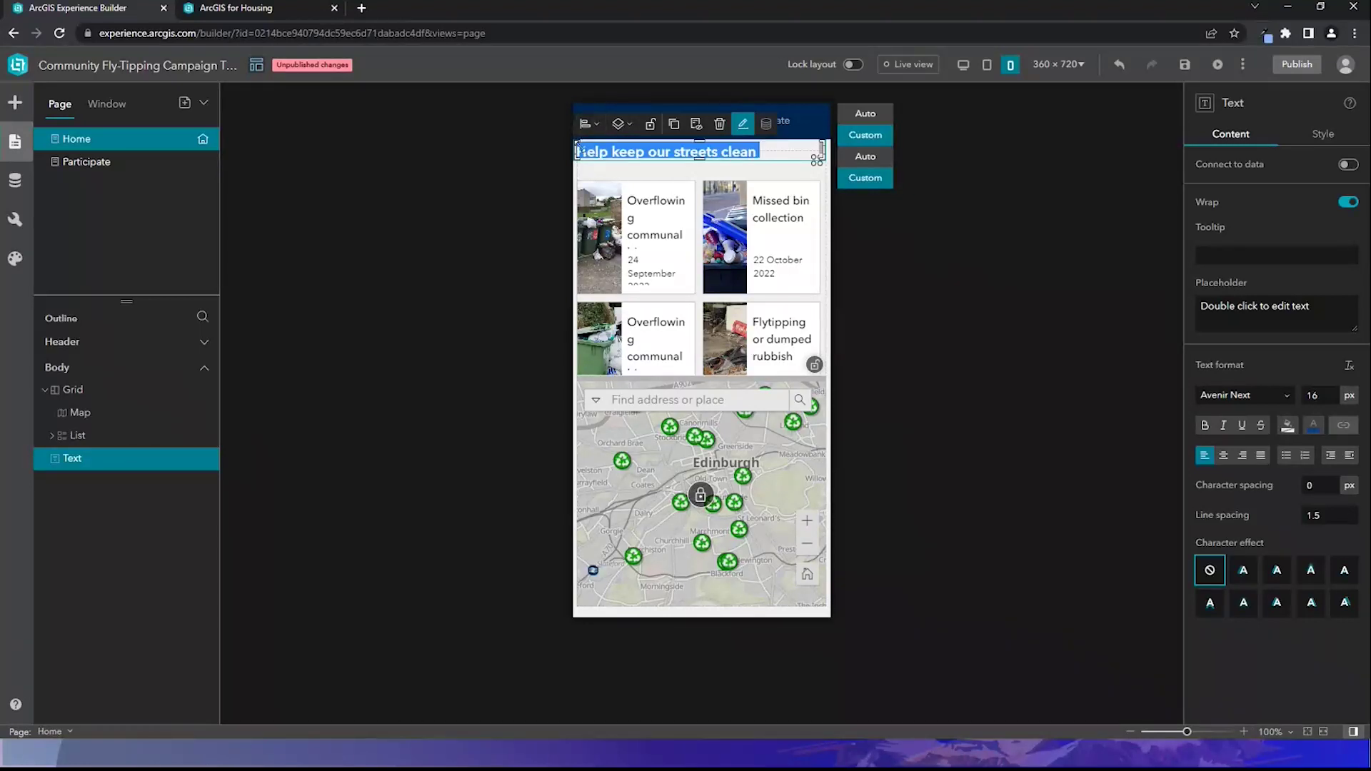
pyautogui.doubleClick(673, 182)
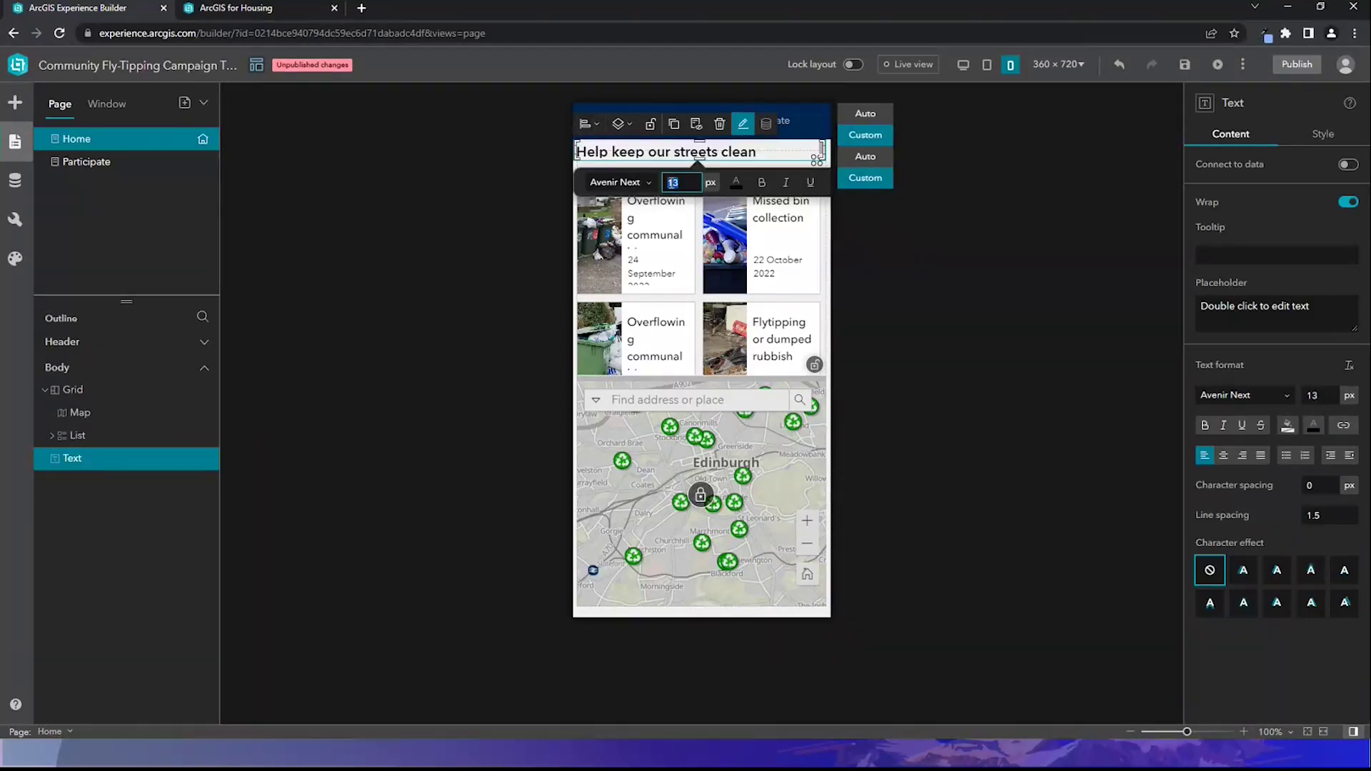
pyautogui.write('1')
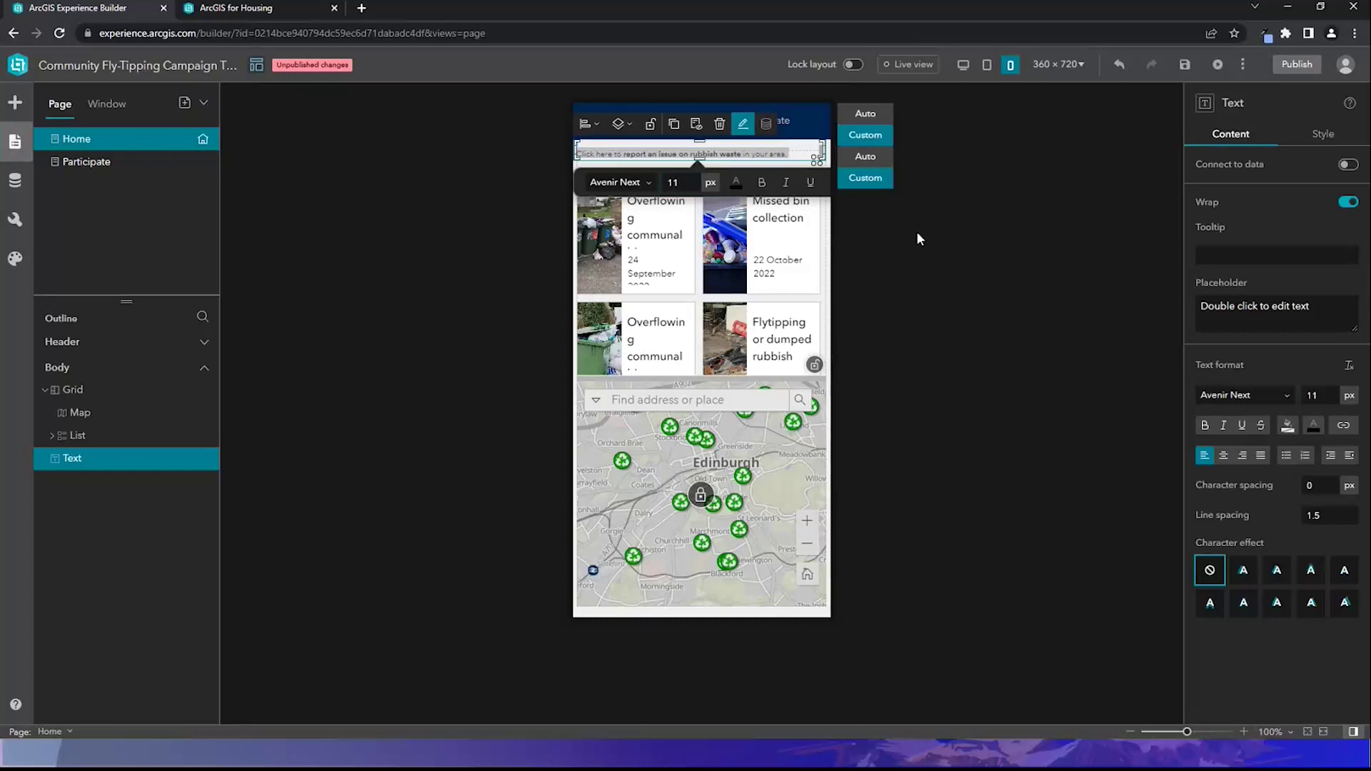
pyautogui.click(915, 231)
# - Try moving the list within the grid, restack it above the map, and lower their divider to give the list more height
pyautogui.click(740, 173)
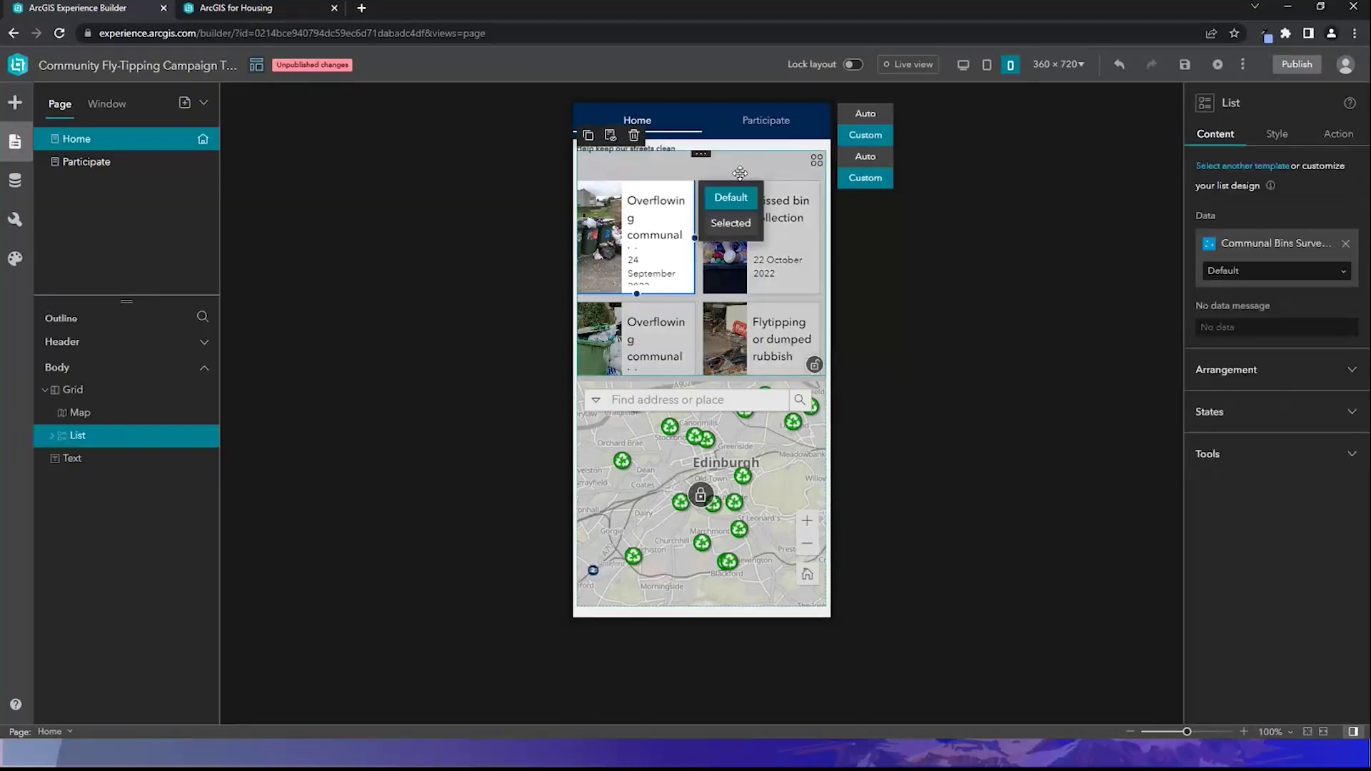
pyautogui.moveTo(758, 171); pyautogui.dragTo(739, 220)
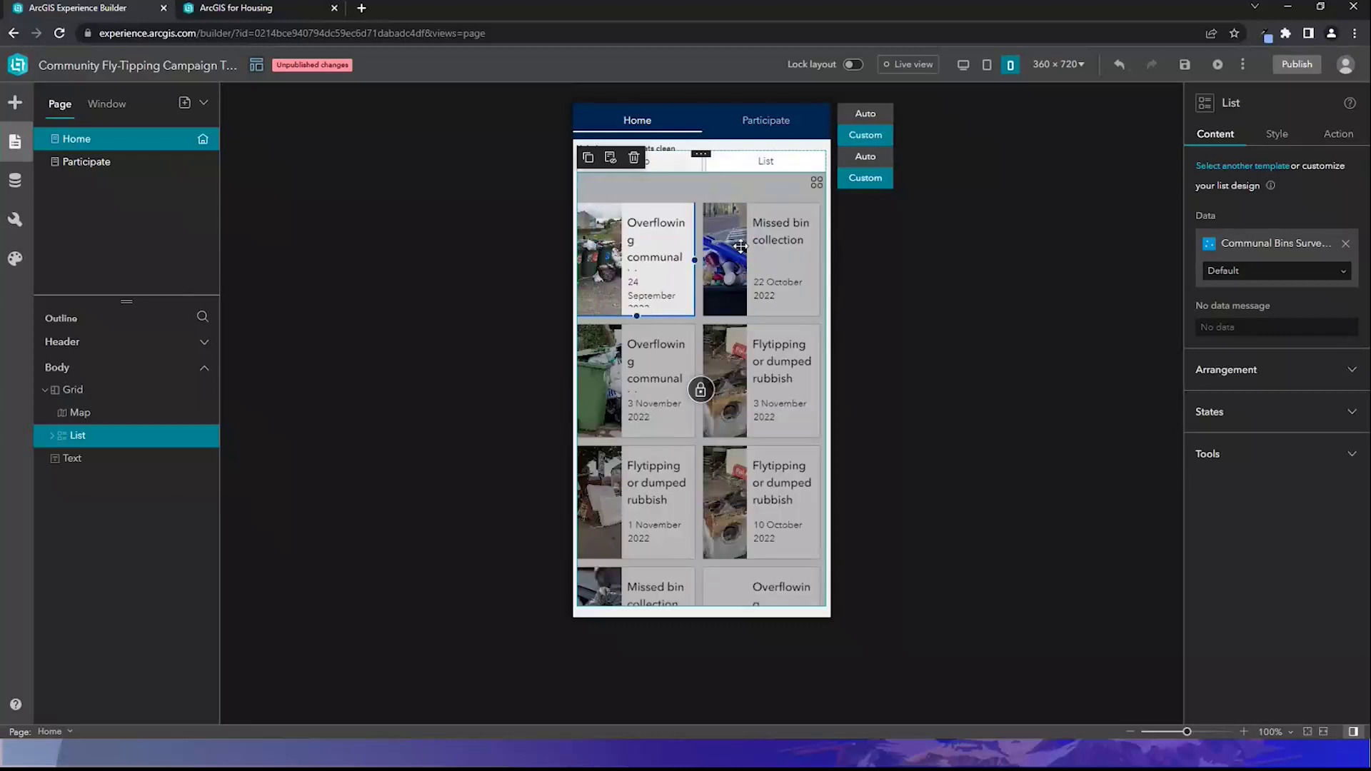
pyautogui.moveTo(716, 170); pyautogui.dragTo(701, 600)
pyautogui.click(701, 599)
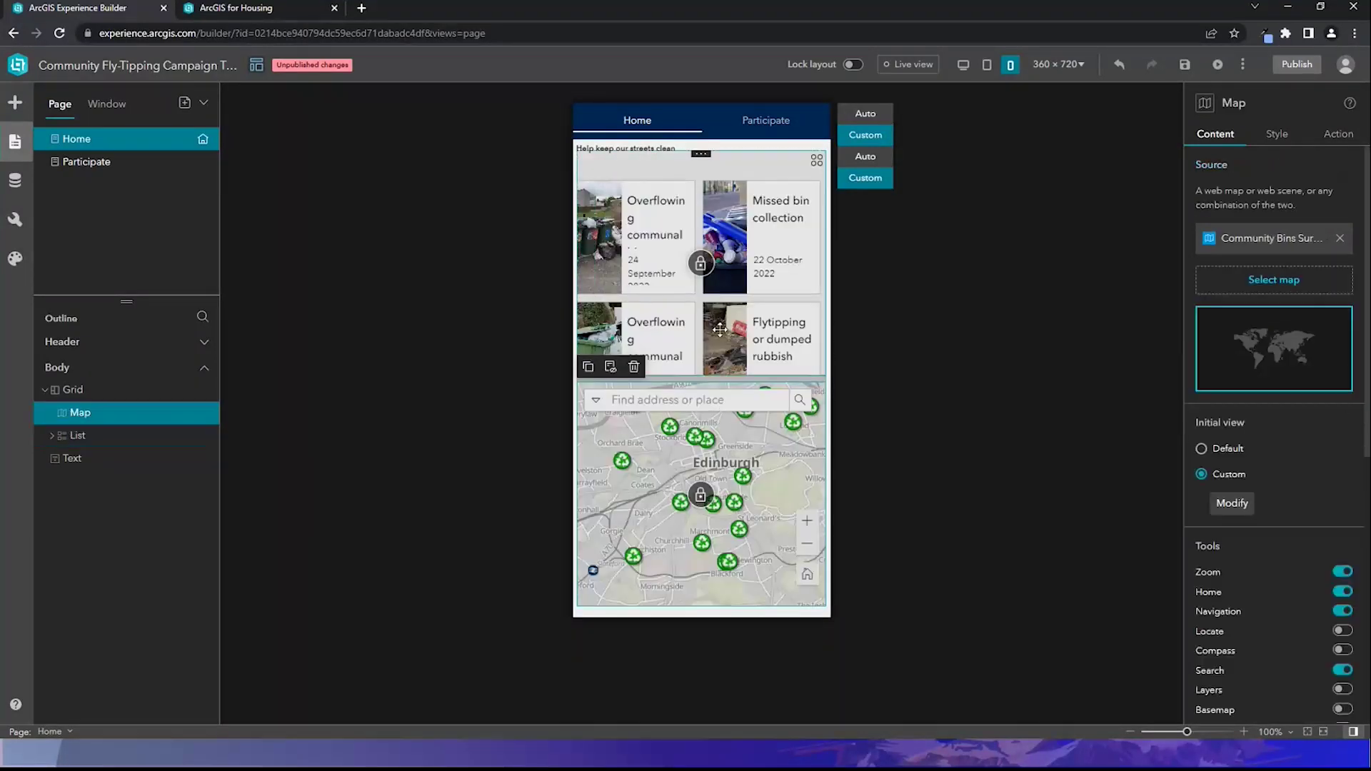
pyautogui.moveTo(725, 444); pyautogui.dragTo(725, 448)
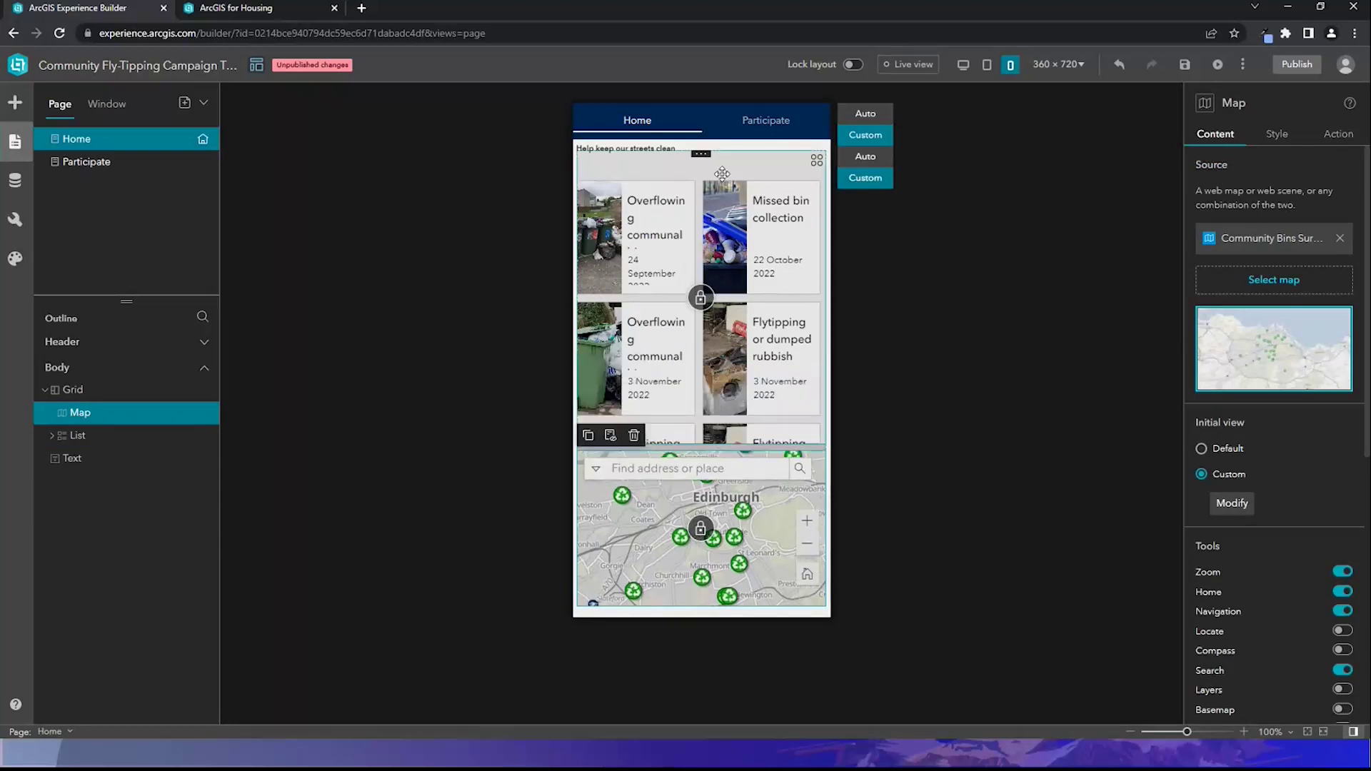